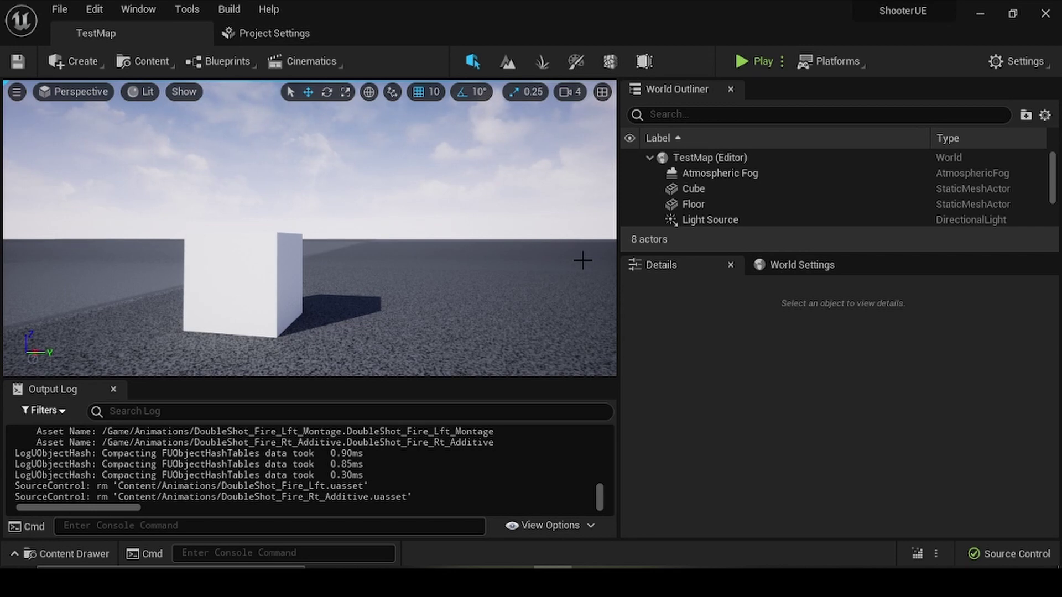
Step: Run a quick play test of the level, then browse the GitHub repository's Sounds folder
click(770, 52)
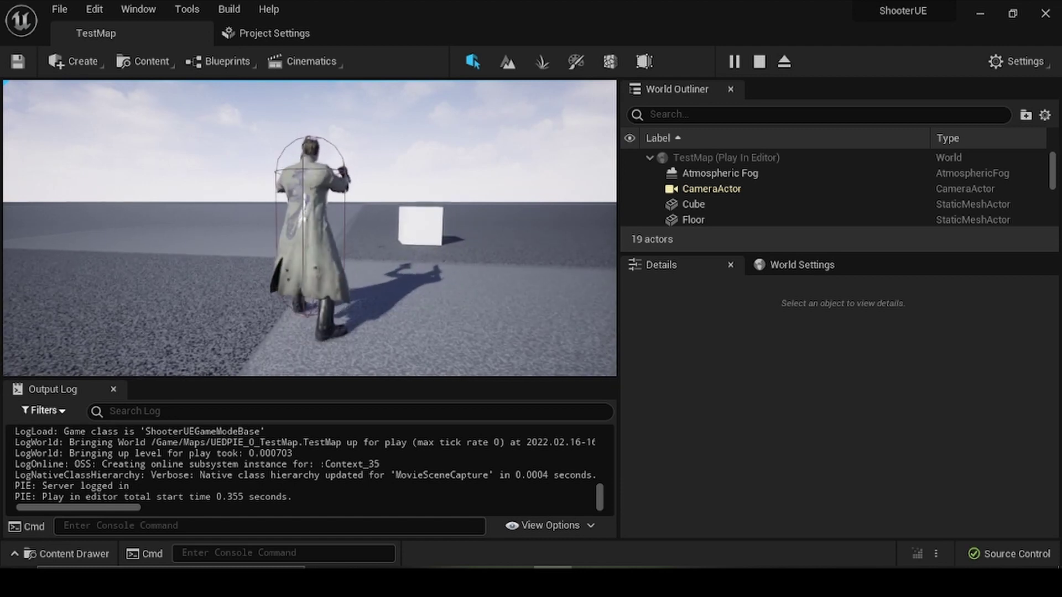
key(Escape)
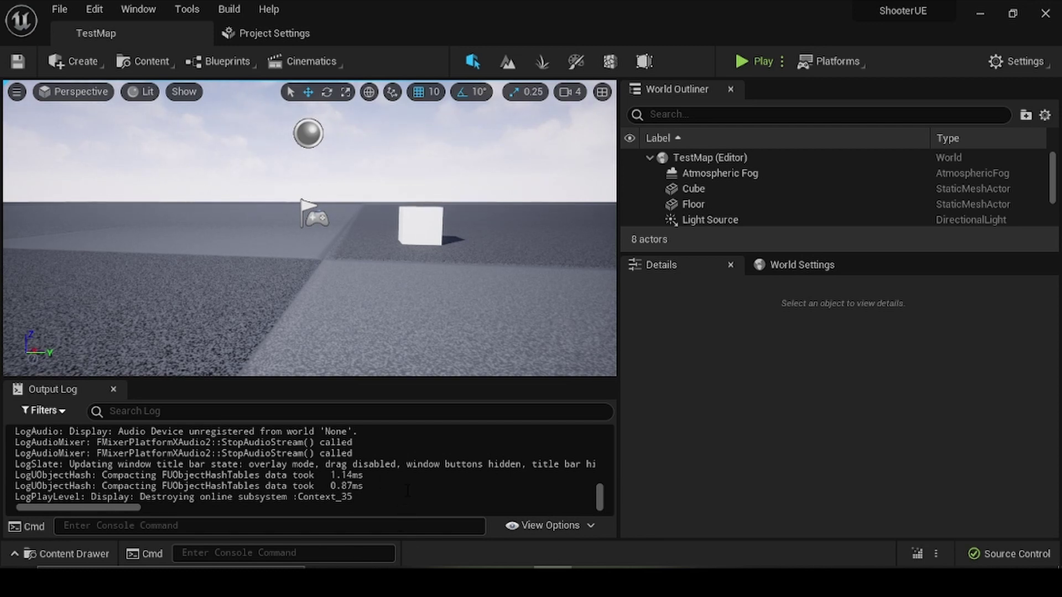
mouse_move(437, 581)
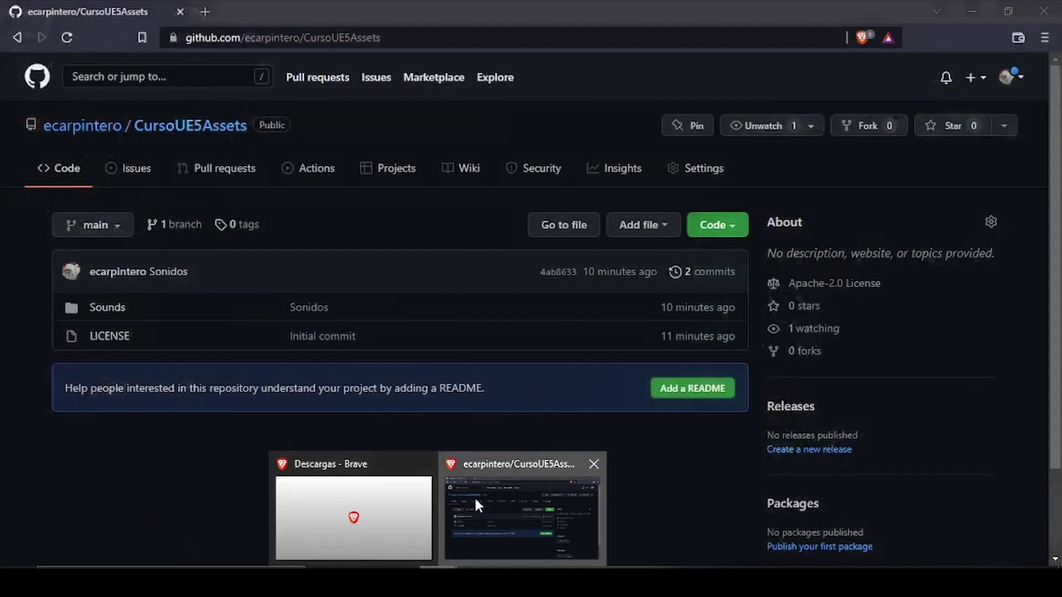
click(459, 497)
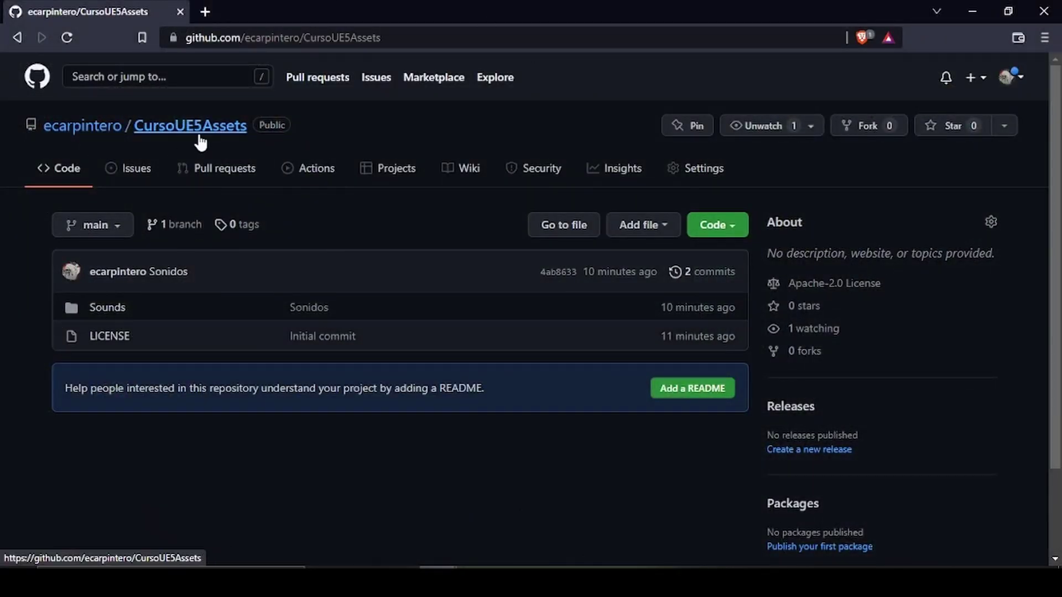
click(102, 310)
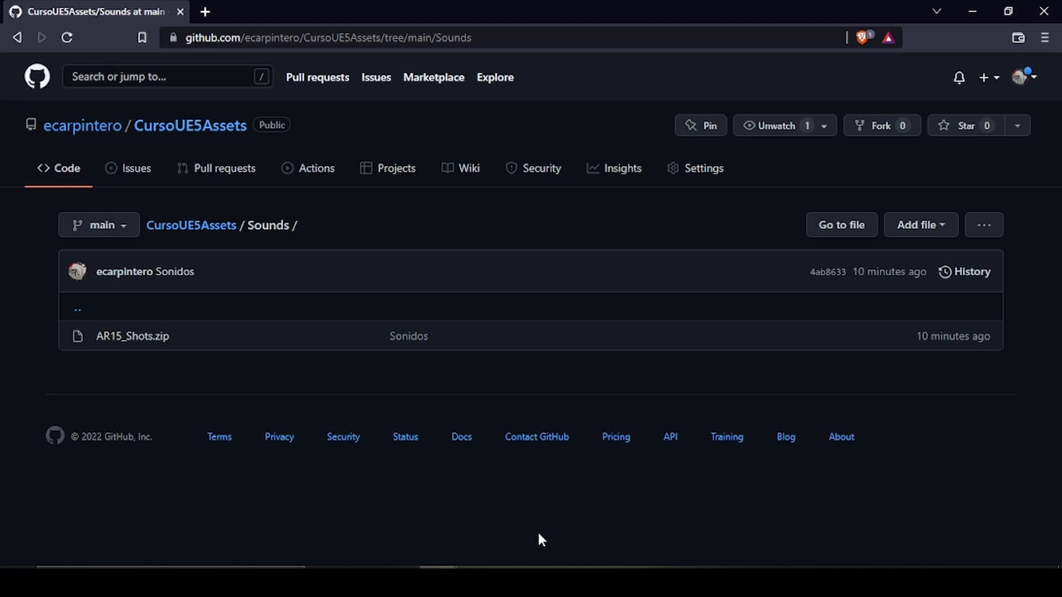
click(553, 509)
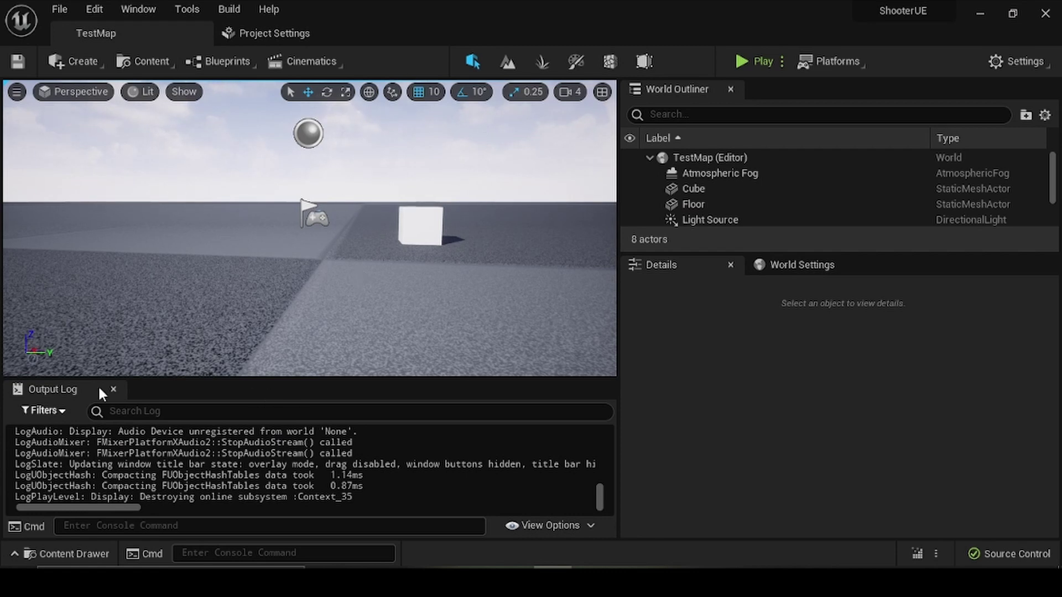
Step: Create a new folder named Sounds under Content in the content browser
click(74, 552)
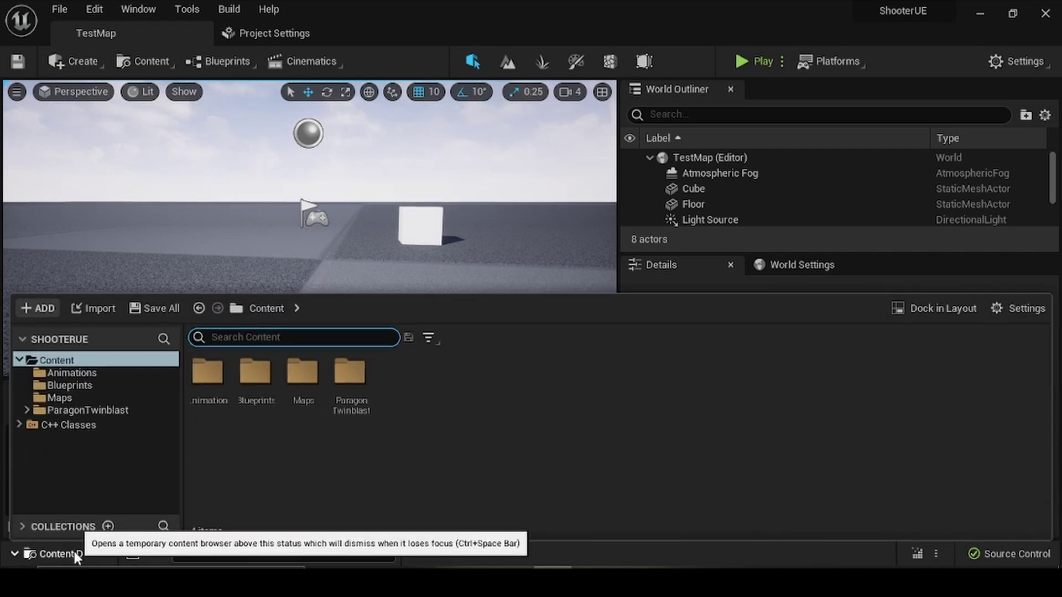
right_click(55, 360)
click(181, 166)
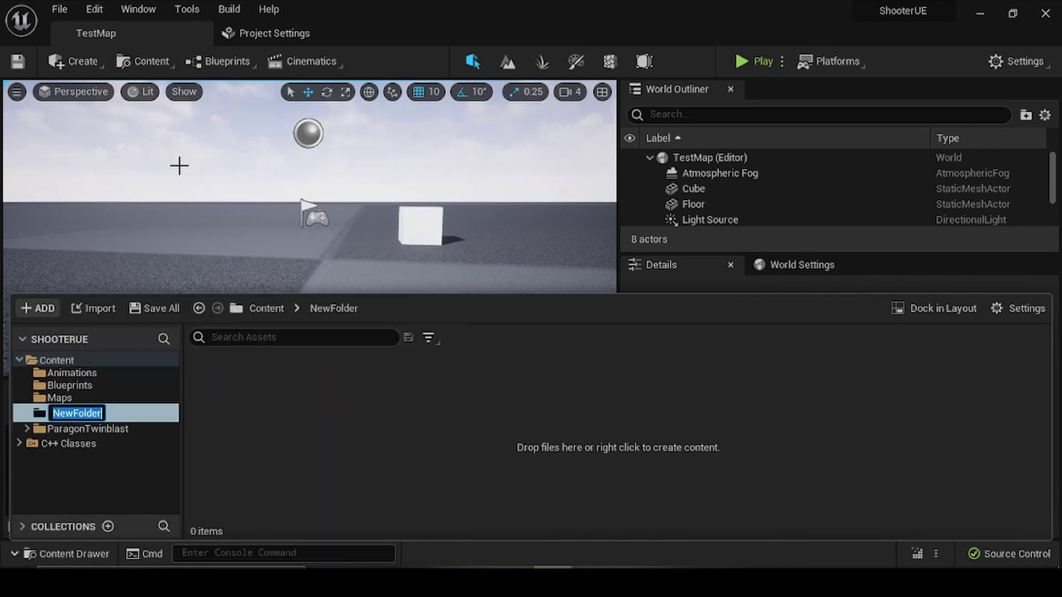
text(So)
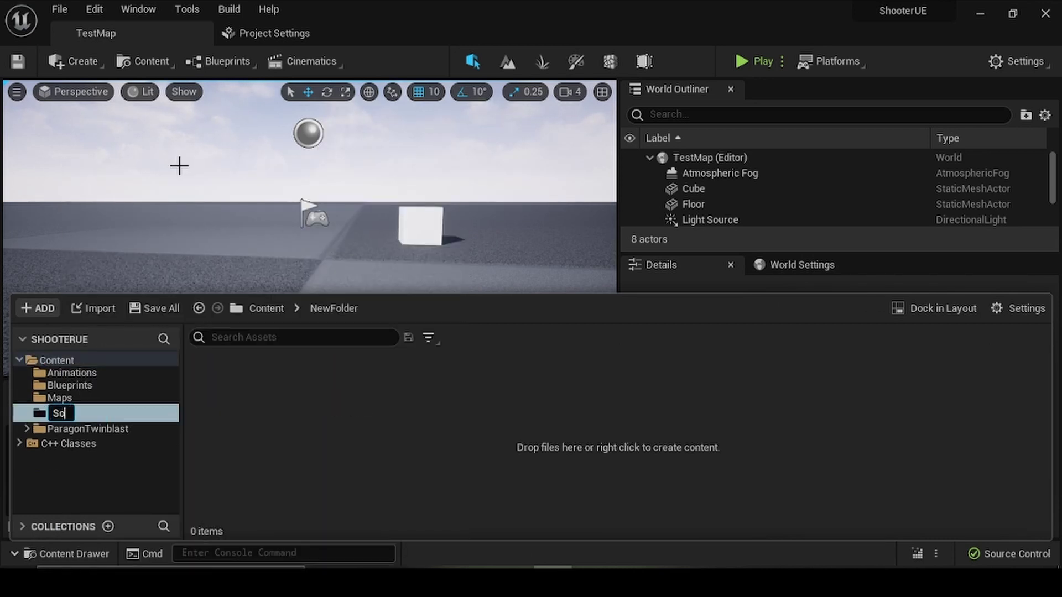
text(unds)
key(Return)
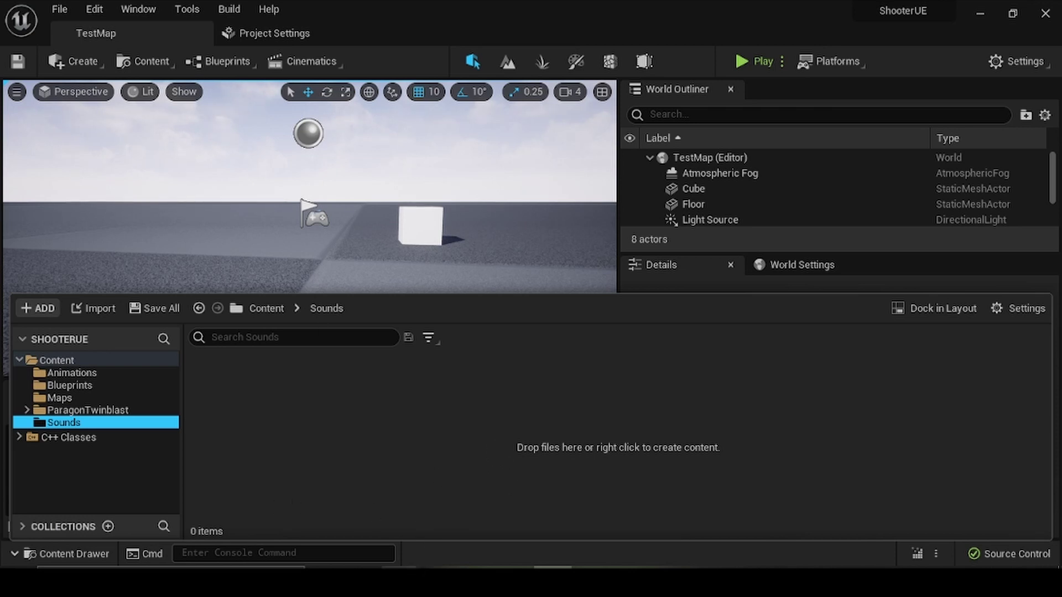
Step: Listen to AR_Shot_4.WAV in VLC, then select all eleven AR15_Shots files for import
mouse_move(399, 581)
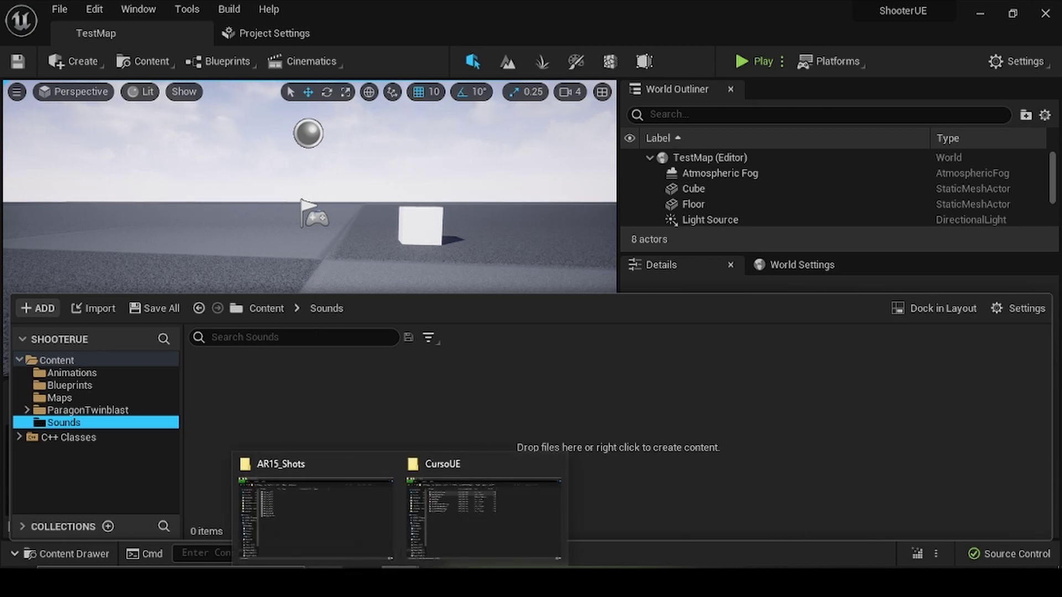
click(307, 529)
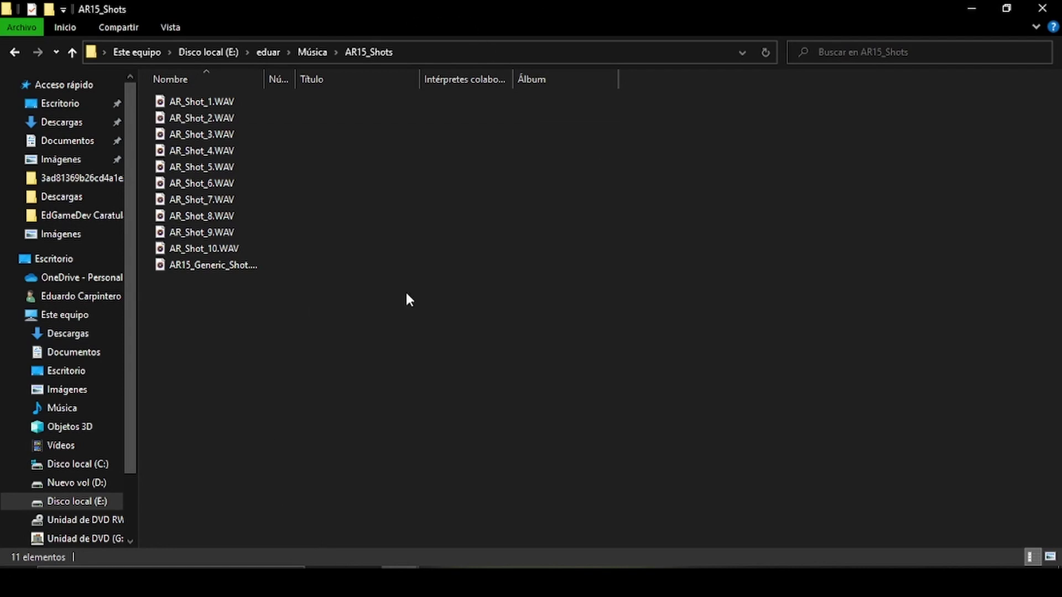
drag(349, 322, 234, 105)
click(227, 145)
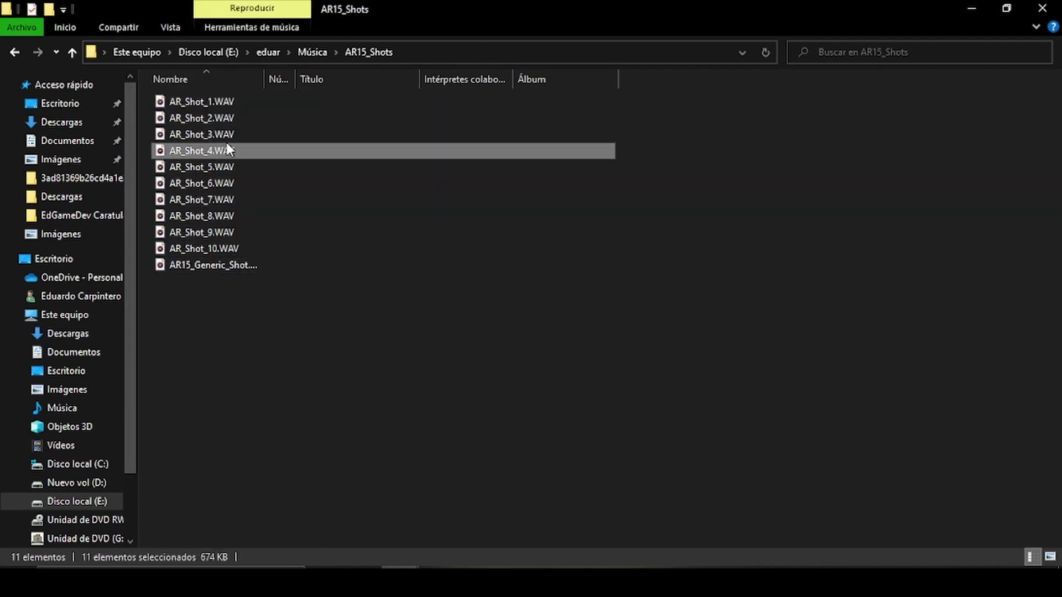
double_click(226, 150)
click(481, 312)
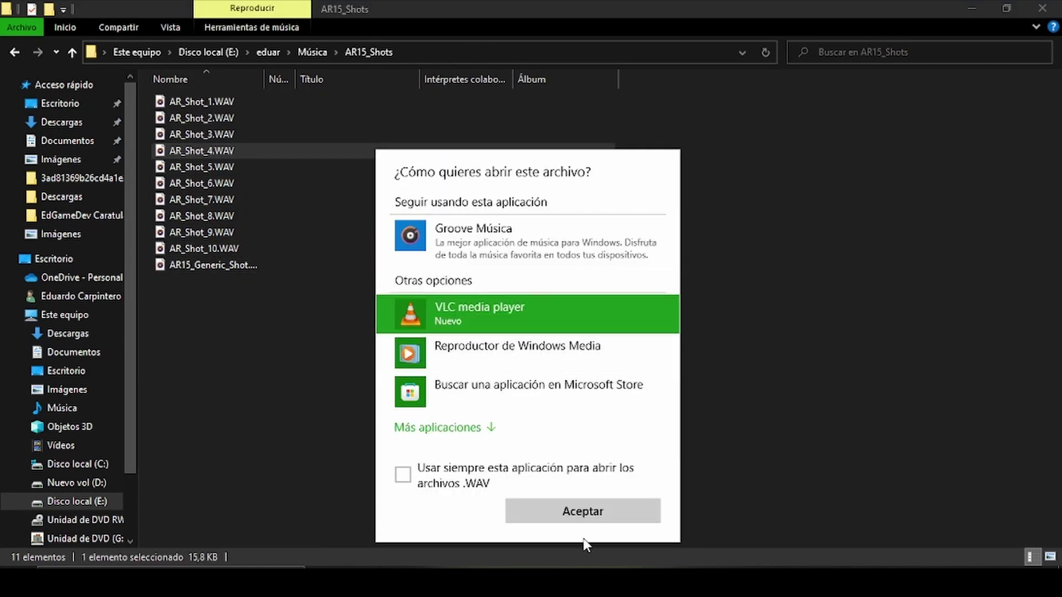
click(582, 522)
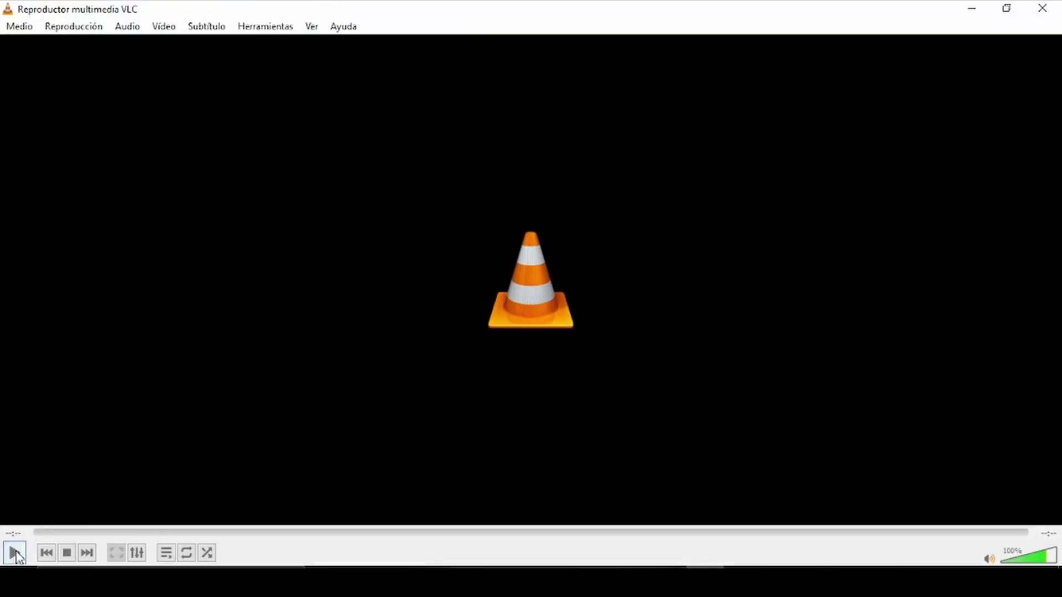
click(1041, 7)
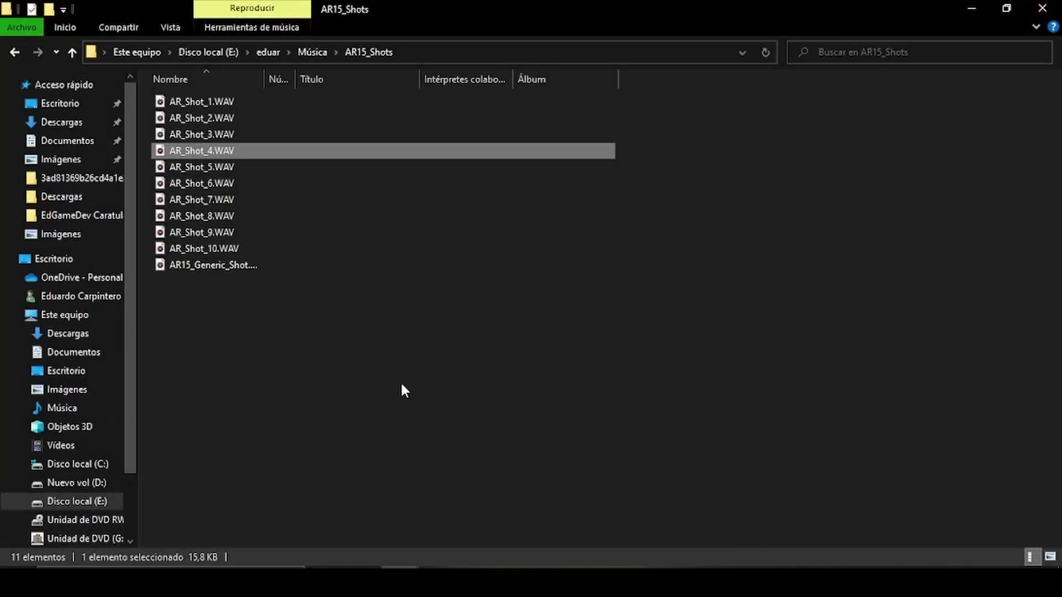
mouse_move(439, 377)
mouse_down()
mouse_move(213, 111)
mouse_move(558, 586)
mouse_move(502, 462)
mouse_up()
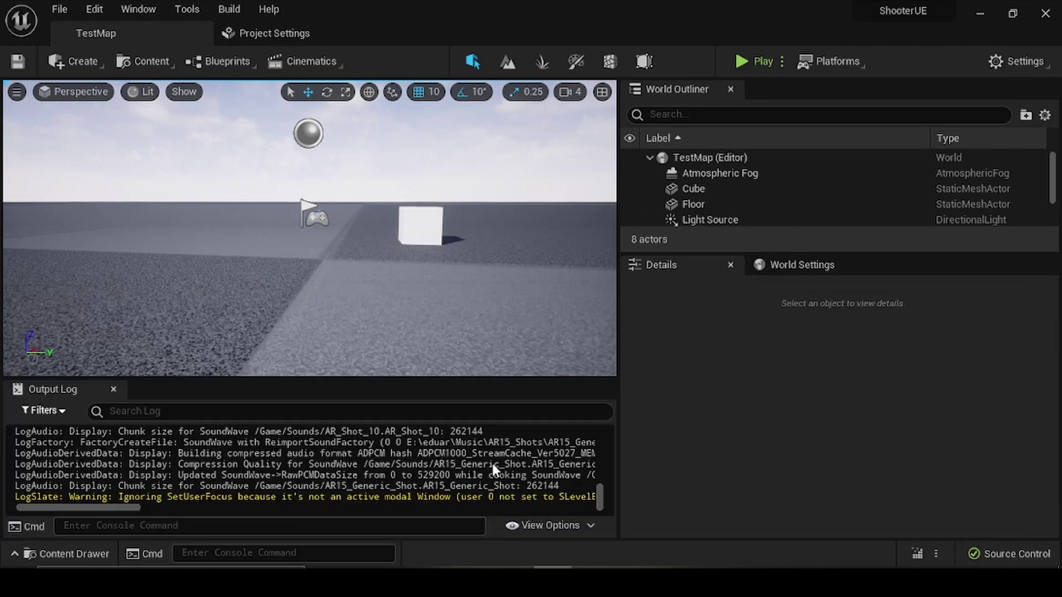
Step: Save all eleven newly imported sound waves in the Sounds folder with Save All
click(61, 554)
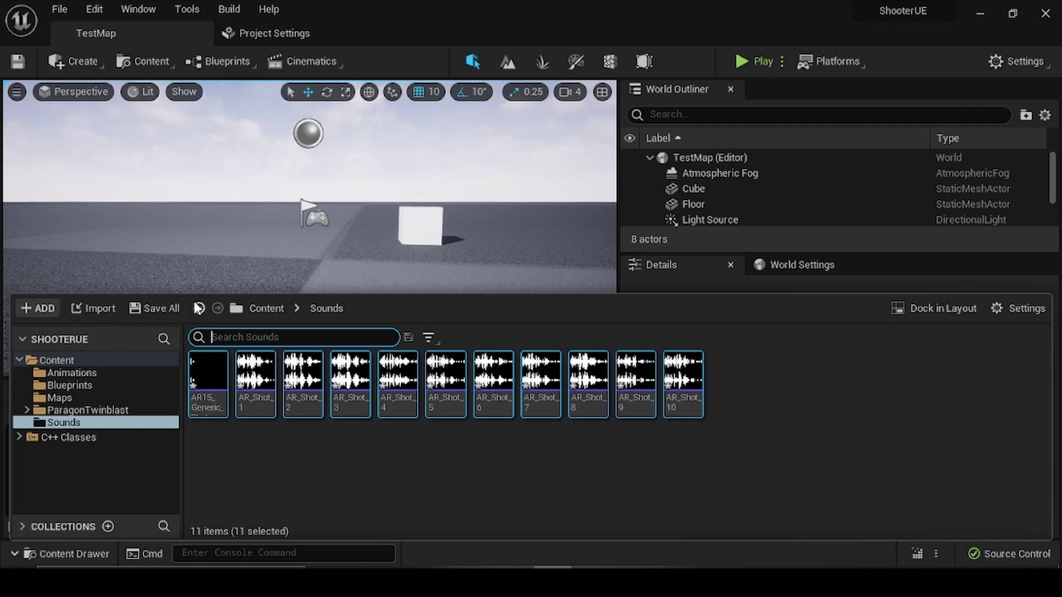
click(157, 309)
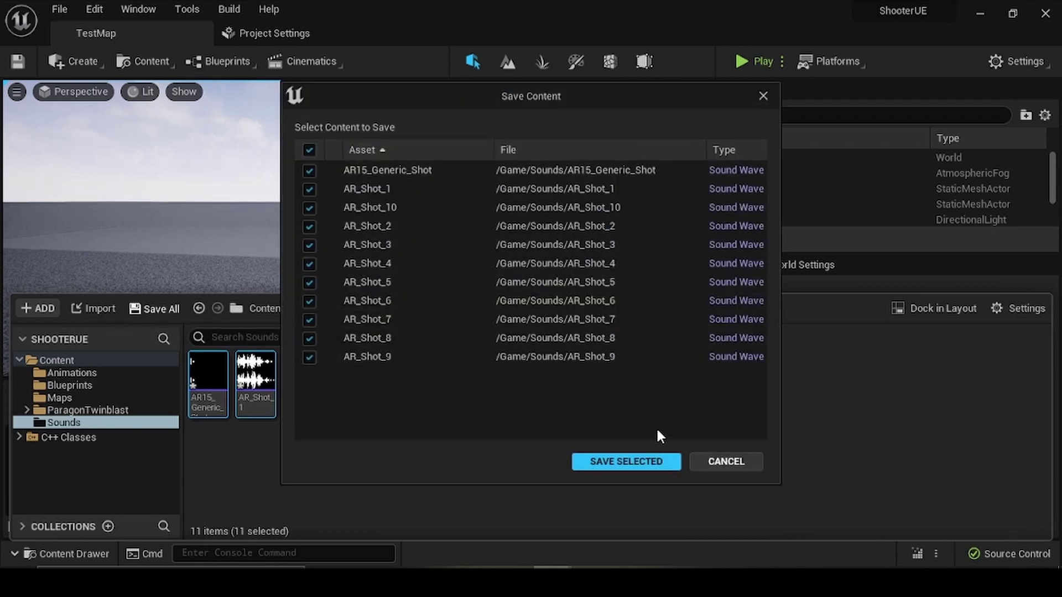
click(661, 461)
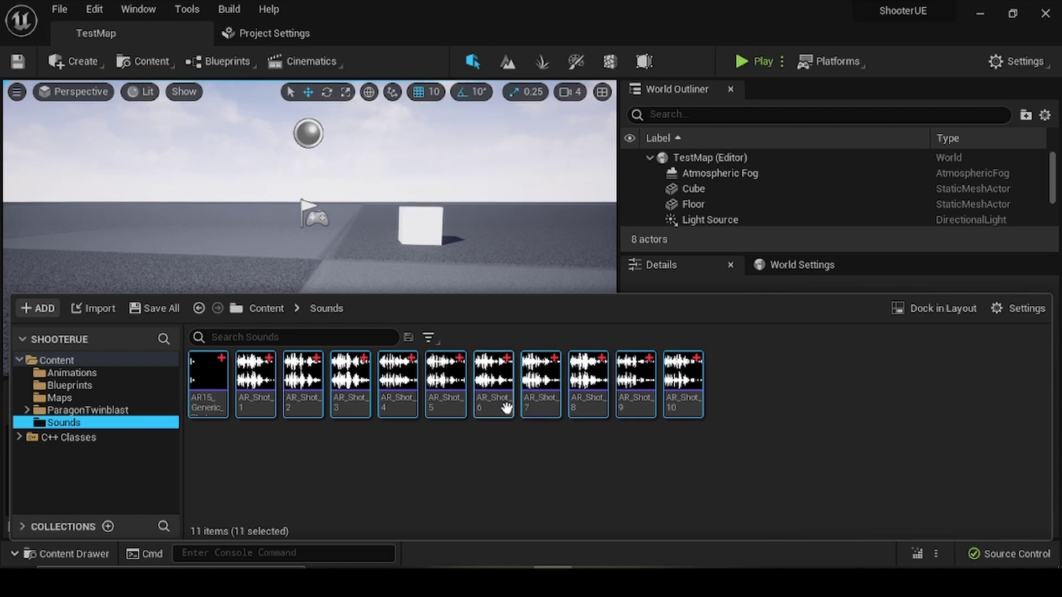
mouse_move(649, 416)
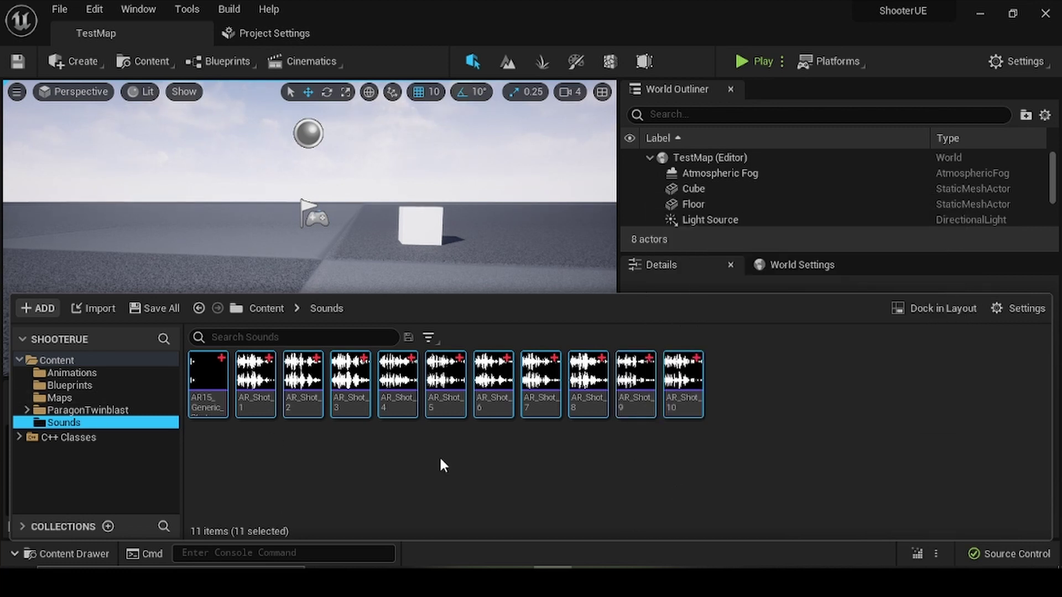
Step: In the Blueprints folder, add a Sounds > Sound Cue asset named FireSoundCue
click(110, 387)
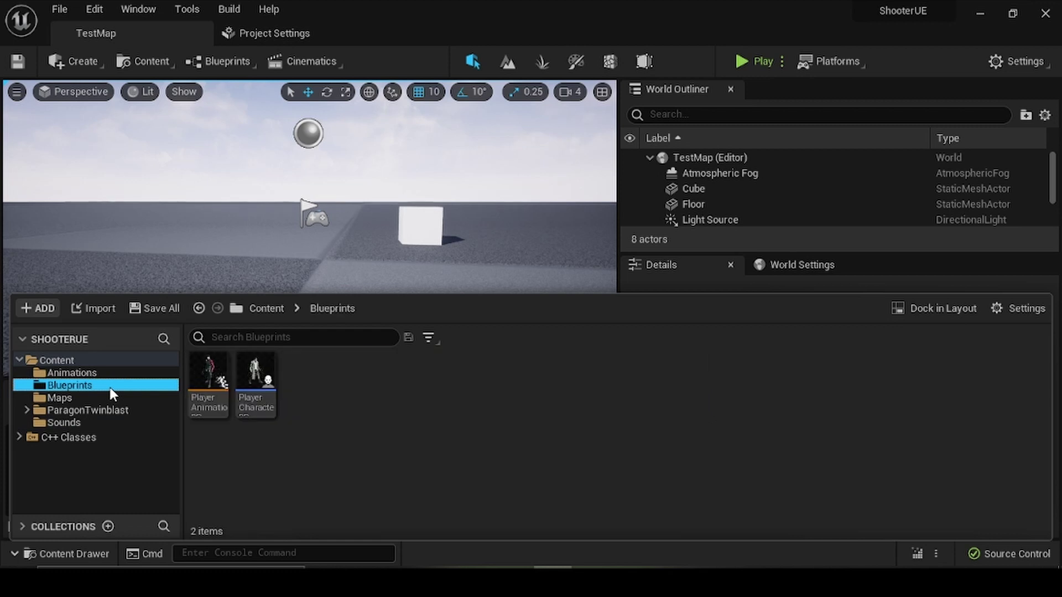
right_click(348, 412)
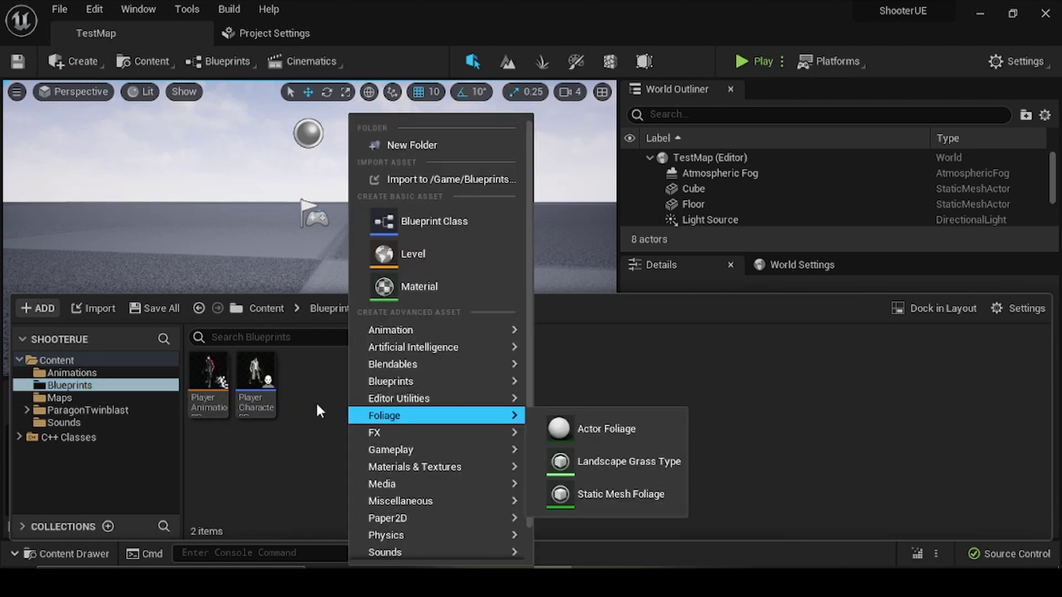
scroll(413, 355, down, 1)
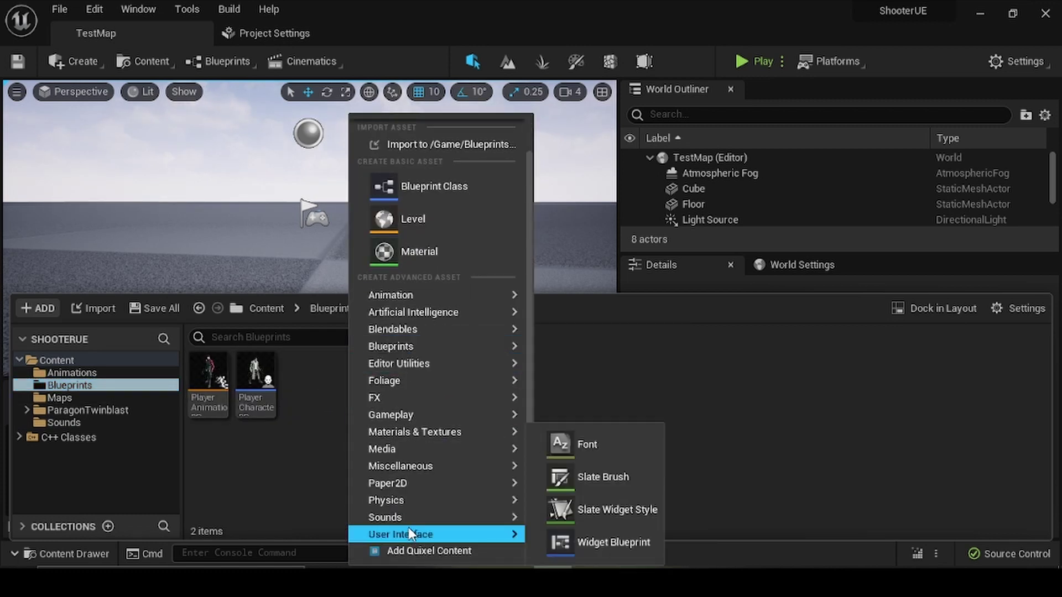
mouse_move(398, 519)
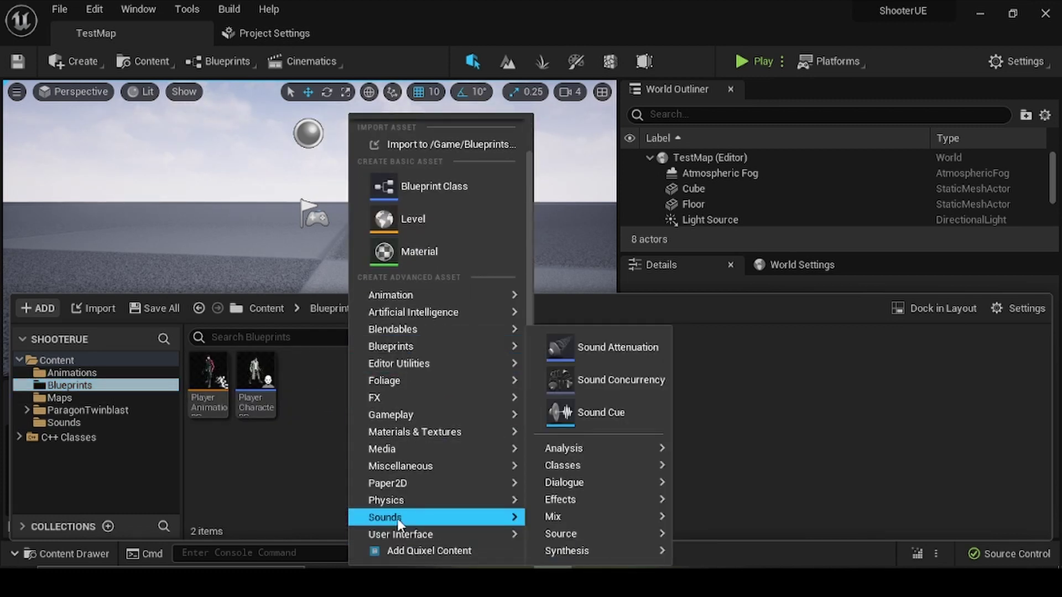
click(611, 413)
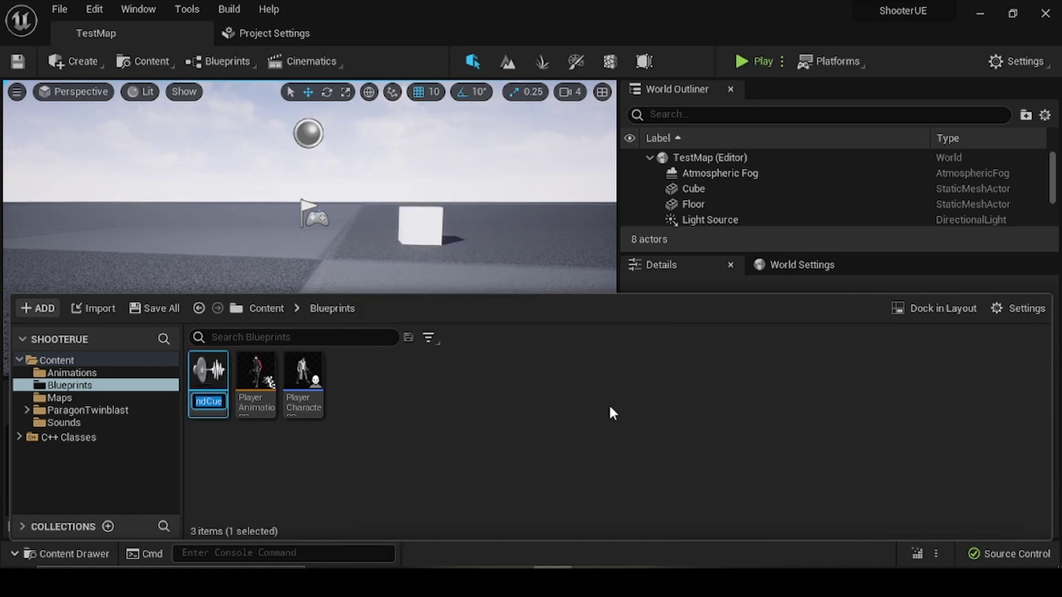
text(Fi)
key(Return)
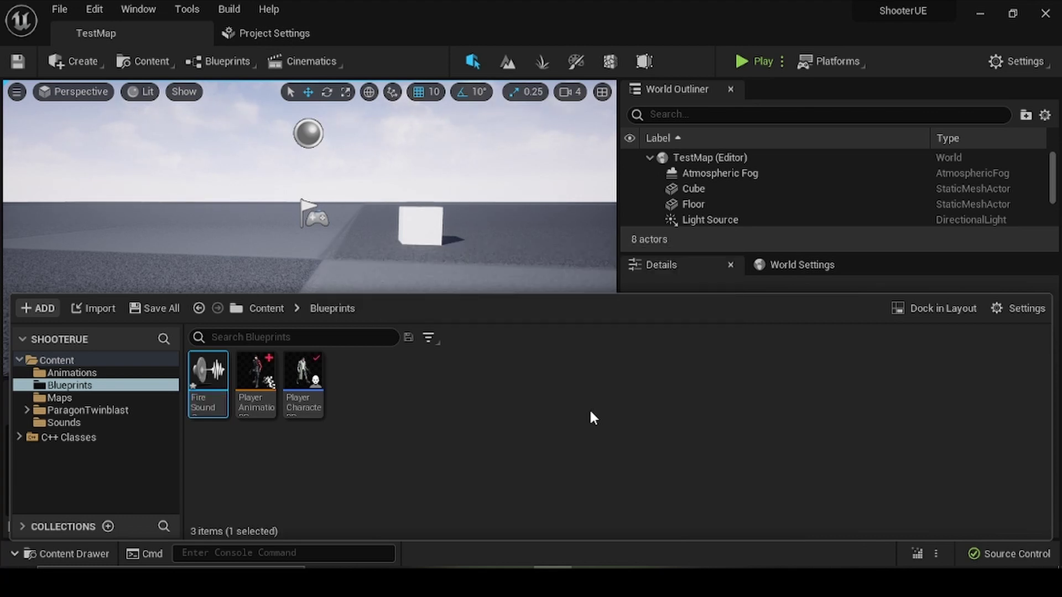
Step: Open FireSoundCue and drag all eleven shot sound waves from Sounds into its graph
double_click(208, 410)
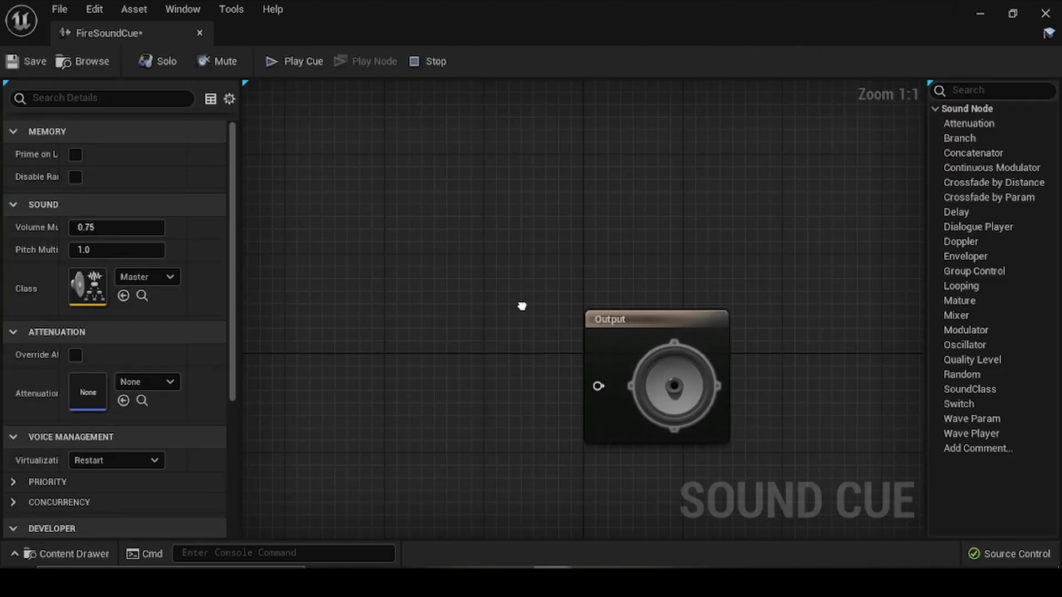
mouse_move(521, 304)
right_down()
mouse_move(688, 268)
mouse_move(572, 235)
right_up()
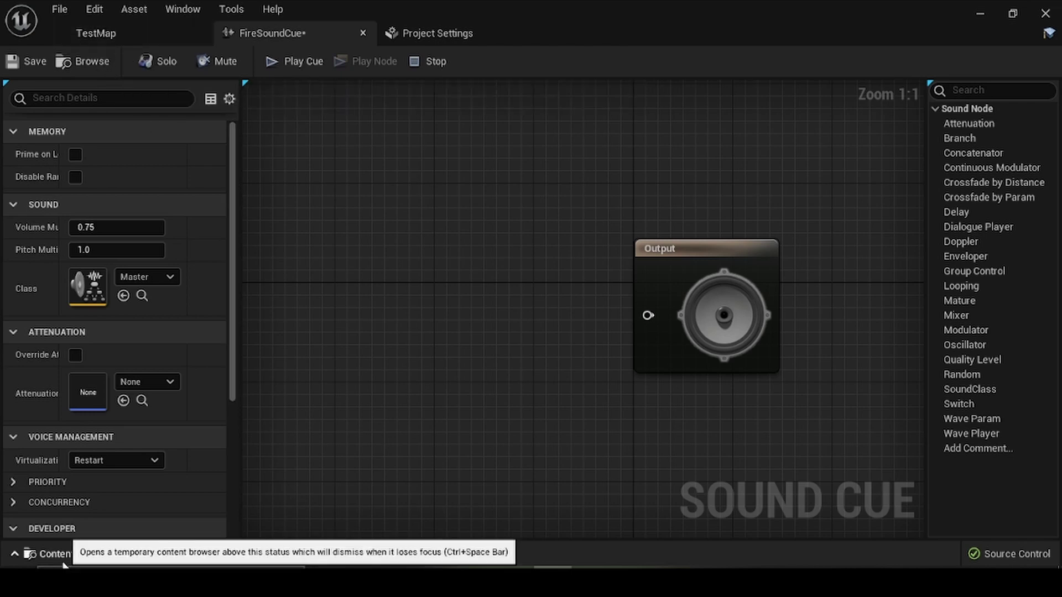
click(100, 550)
click(84, 480)
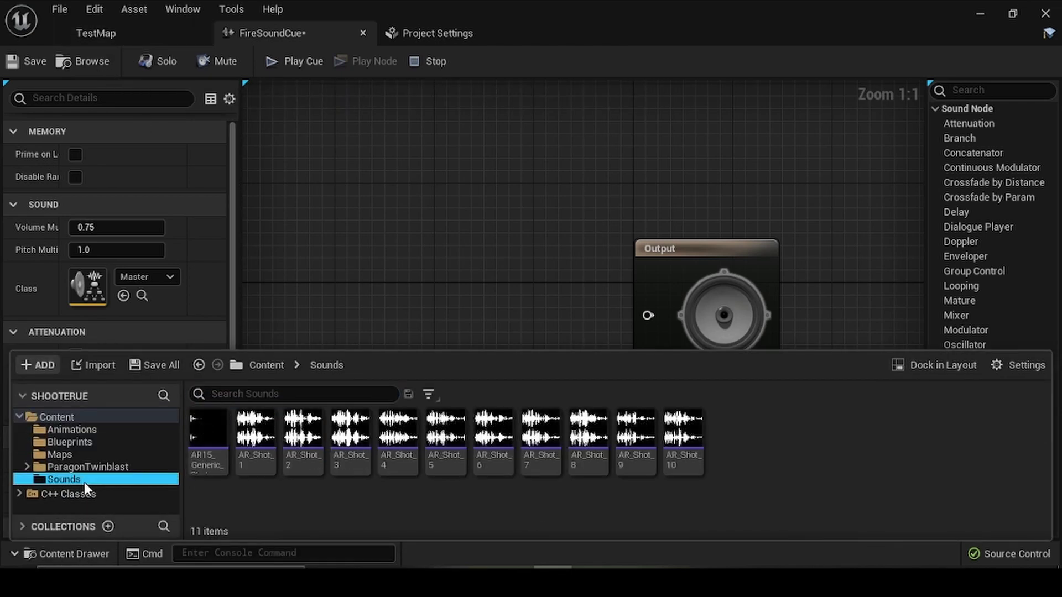
click(206, 445)
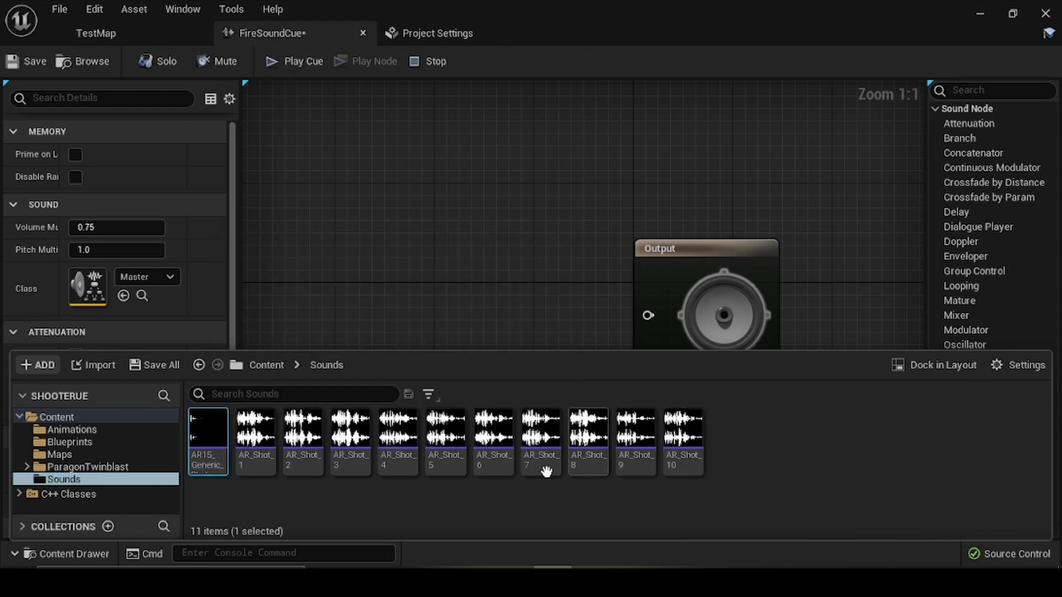
shift+click(680, 469)
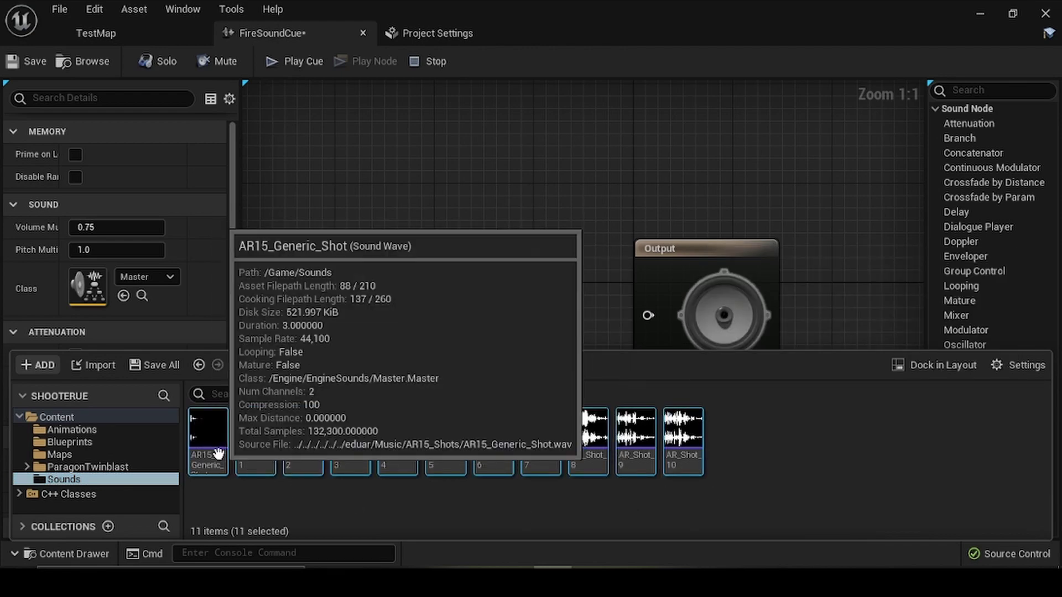
drag(208, 439, 294, 141)
Step: Box-select the eleven Wave Player nodes and move them lower in the graph
scroll(553, 271, down, 2)
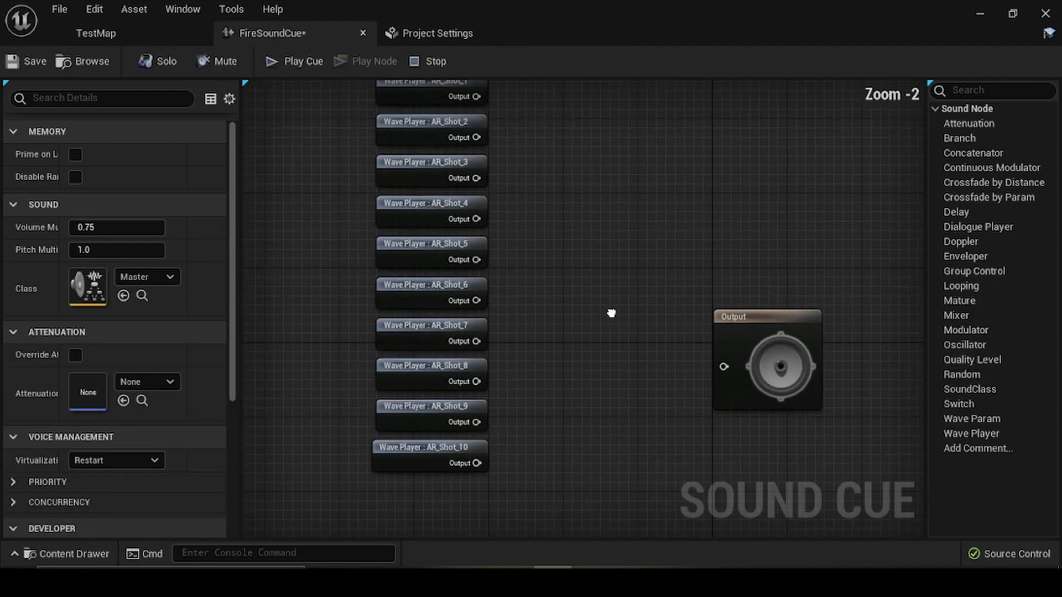
right_click(608, 298)
scroll(511, 303, down, 2)
click(565, 259)
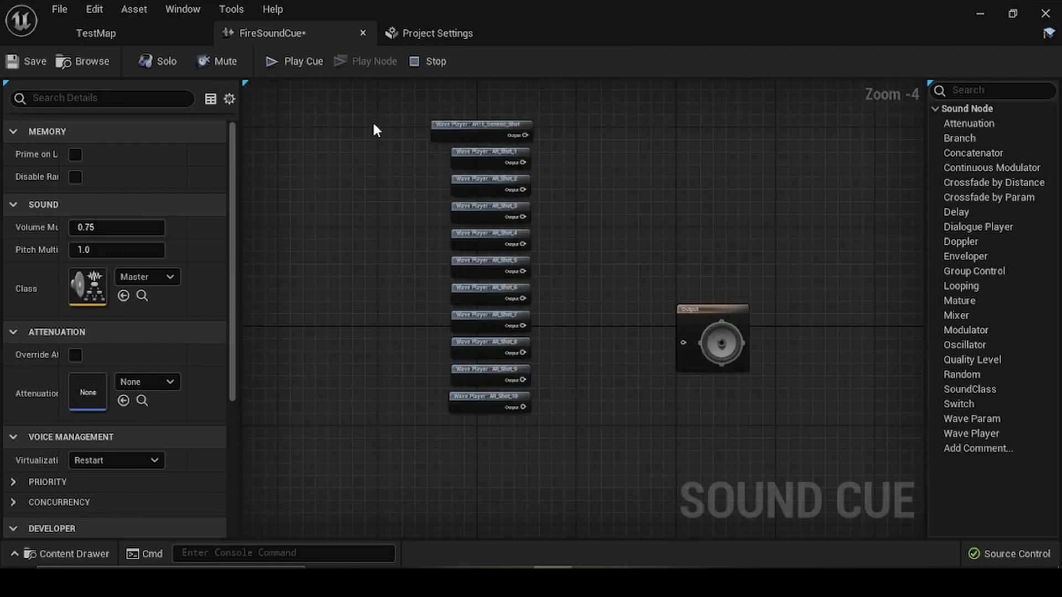
drag(373, 121, 615, 464)
drag(473, 139, 483, 247)
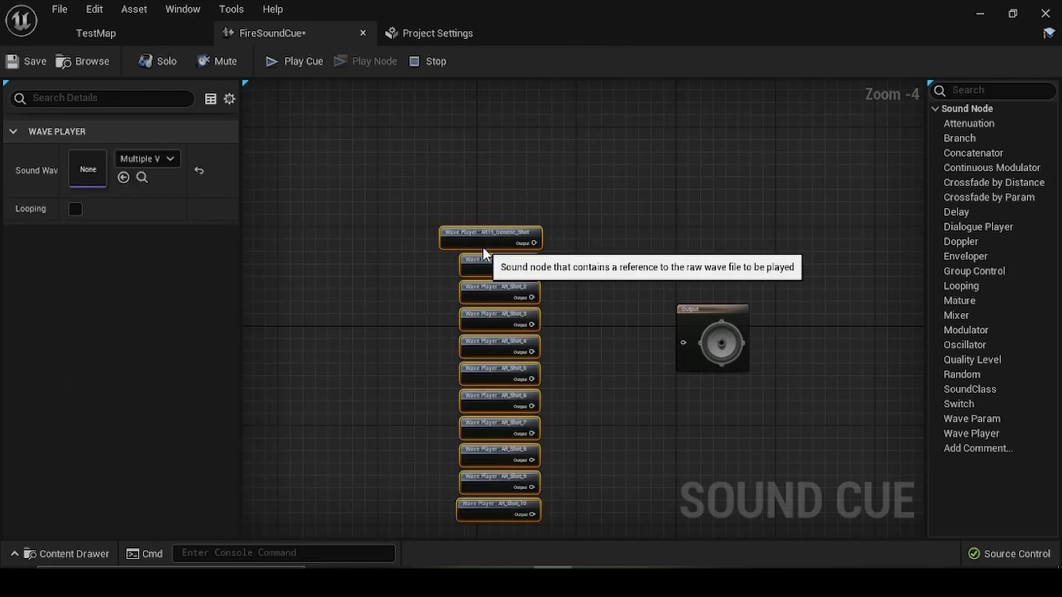
click(624, 330)
scroll(609, 337, up, 3)
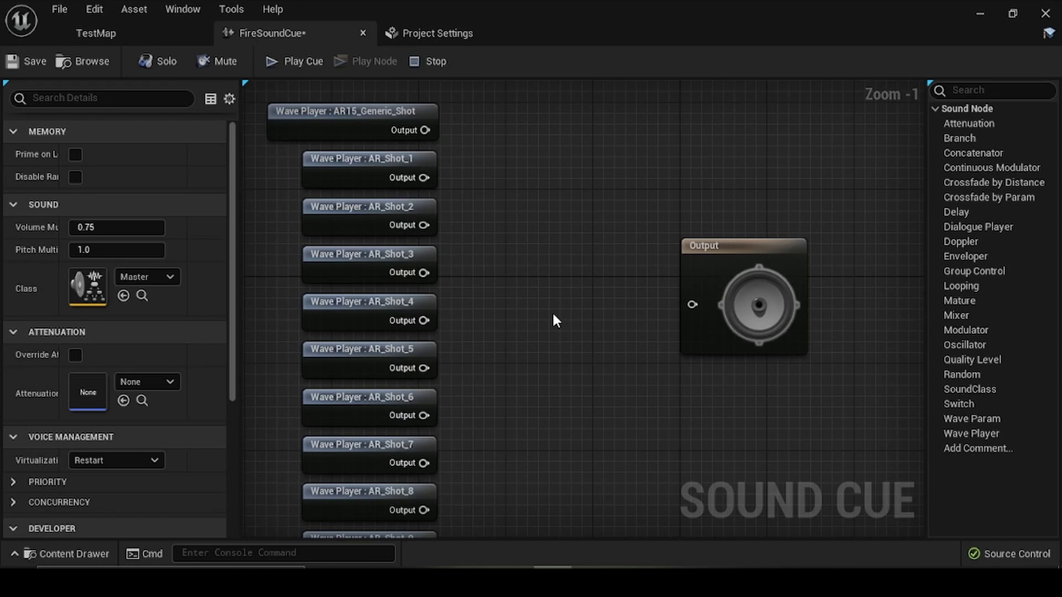
Step: Add a Random node and position it next to the Output node
right_click(531, 266)
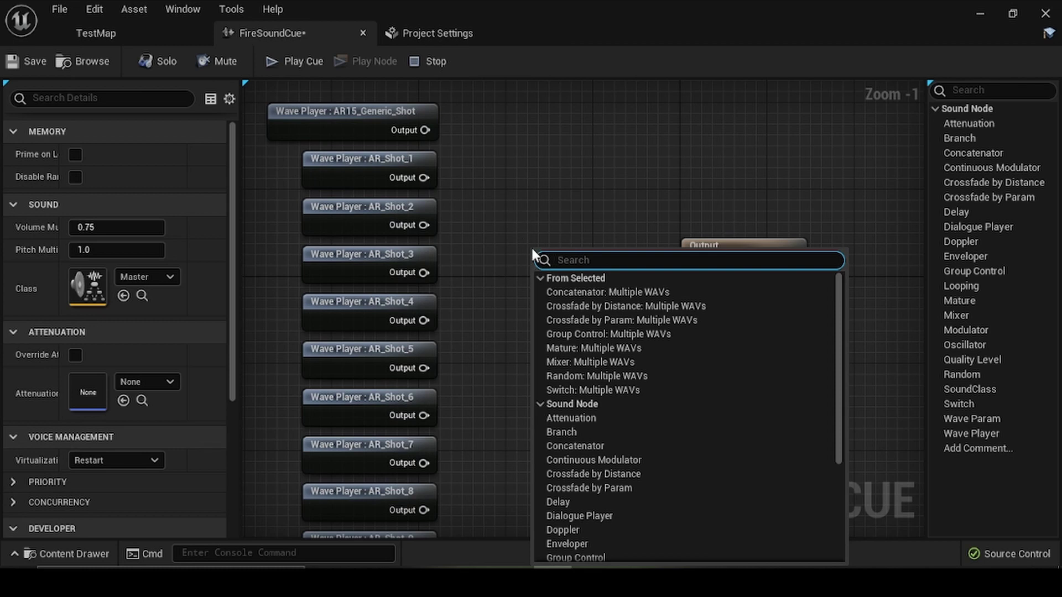
text(Random)
key(Return)
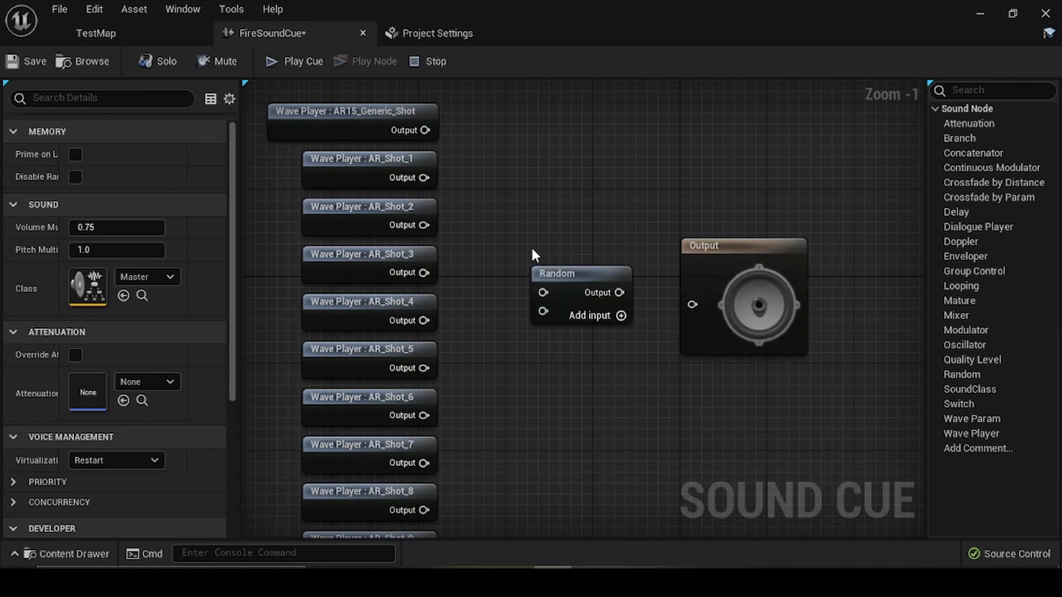
mouse_move(569, 276)
mouse_down()
mouse_move(544, 245)
mouse_move(693, 304)
mouse_up()
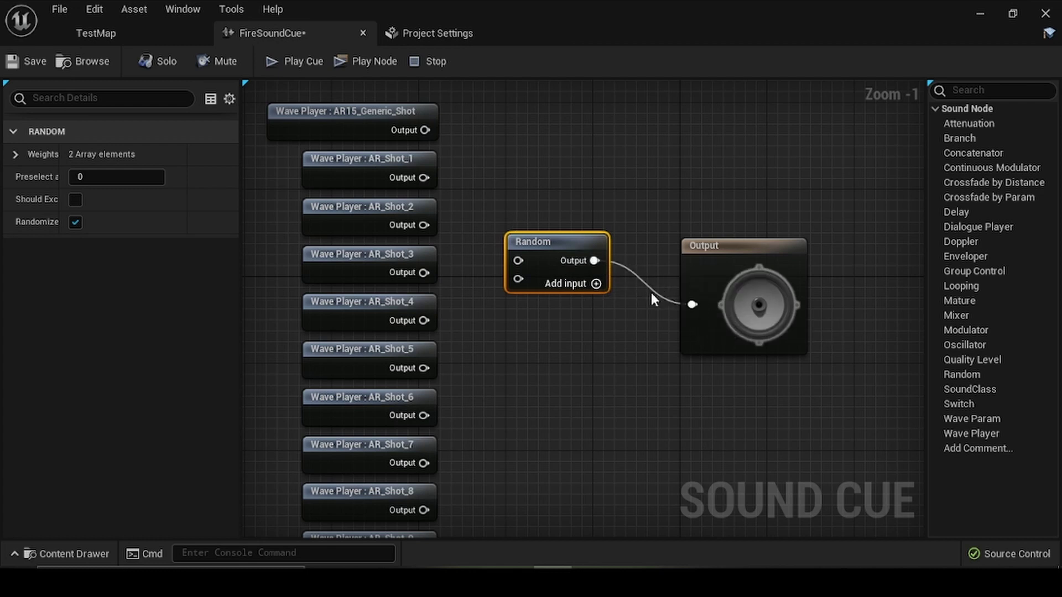
drag(558, 253, 568, 221)
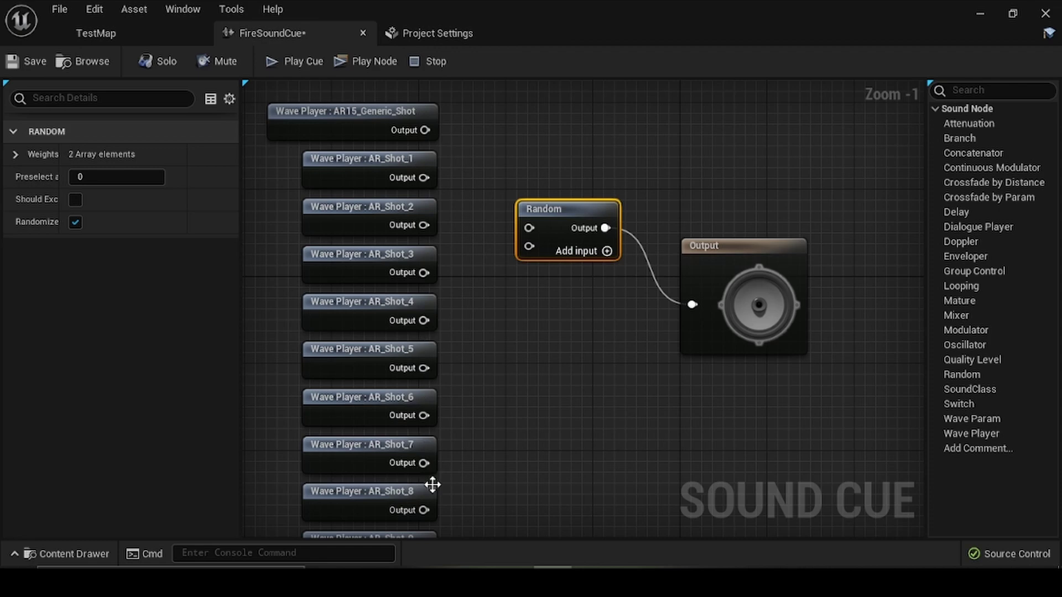
right_drag(447, 452, 553, 429)
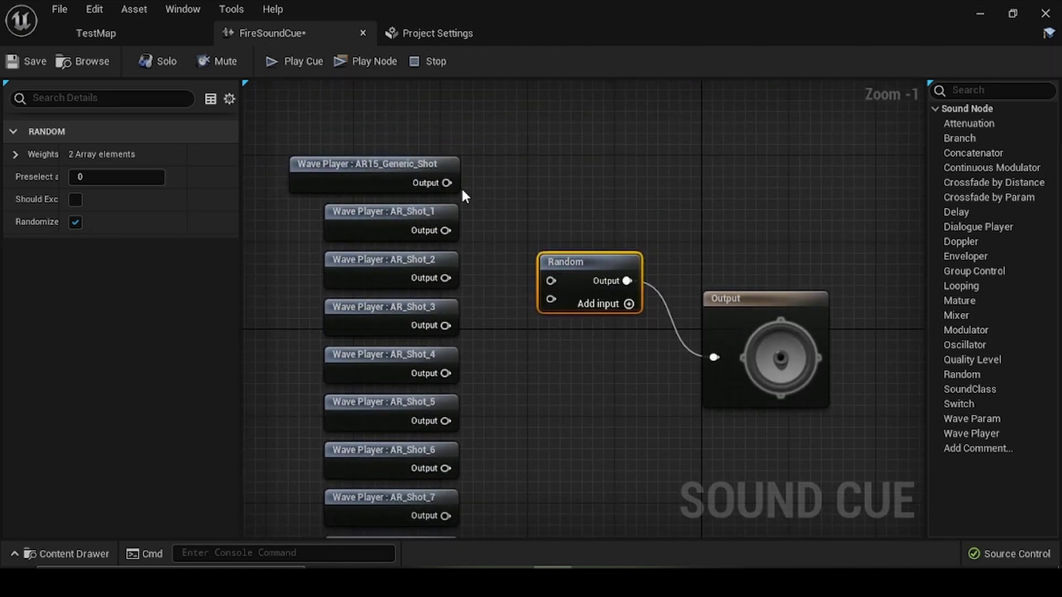
Step: Wire AR15_Generic_Shot and AR_Shot_1 into the Random node's first two inputs
drag(447, 183, 550, 280)
drag(446, 231, 551, 299)
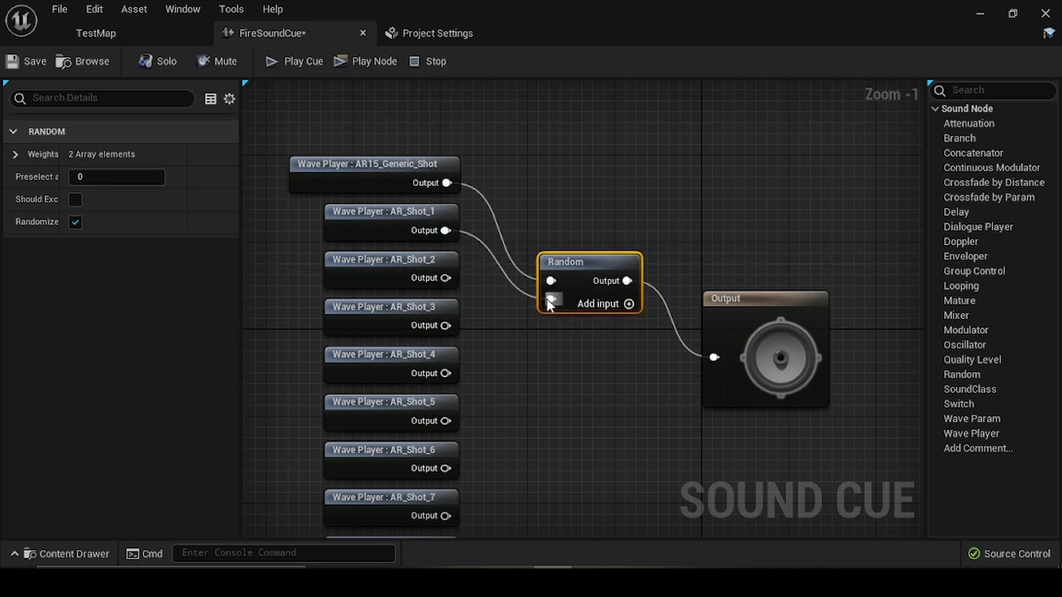
drag(445, 278, 555, 313)
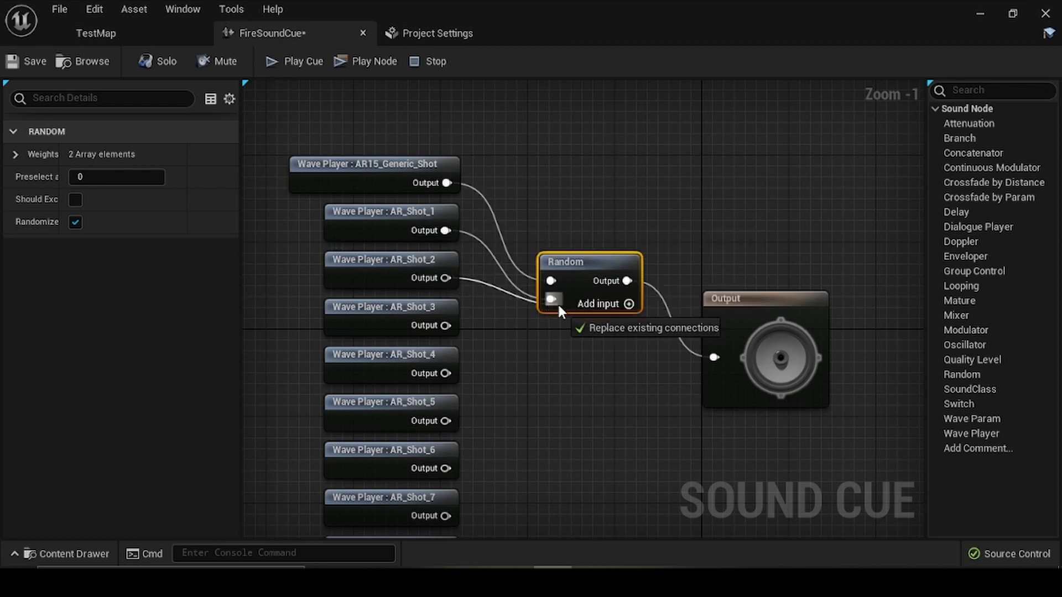
drag(556, 313, 499, 274)
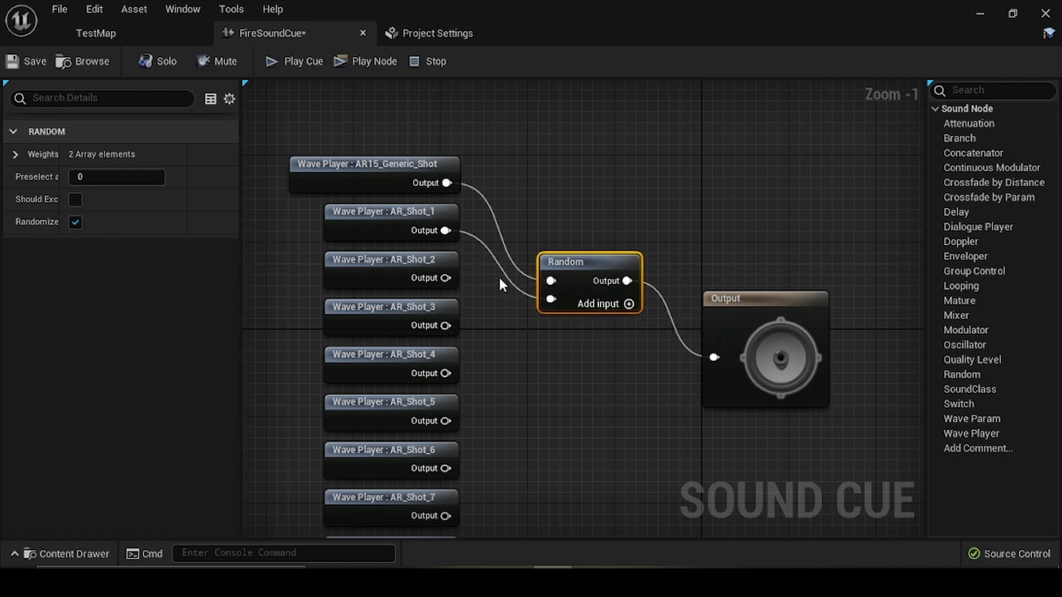
scroll(553, 276, down, 2)
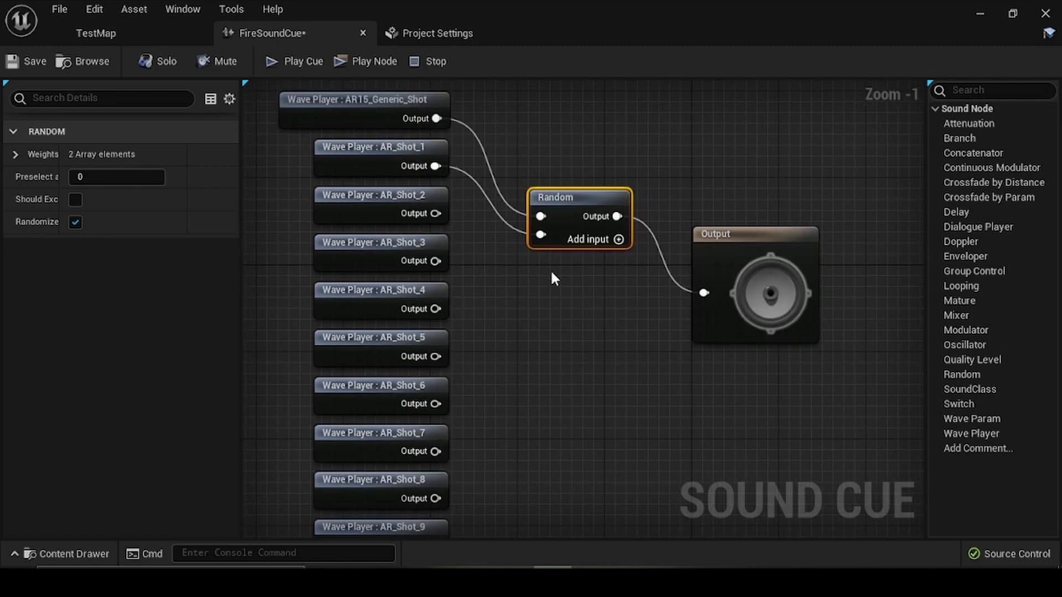
scroll(546, 321, down, 1)
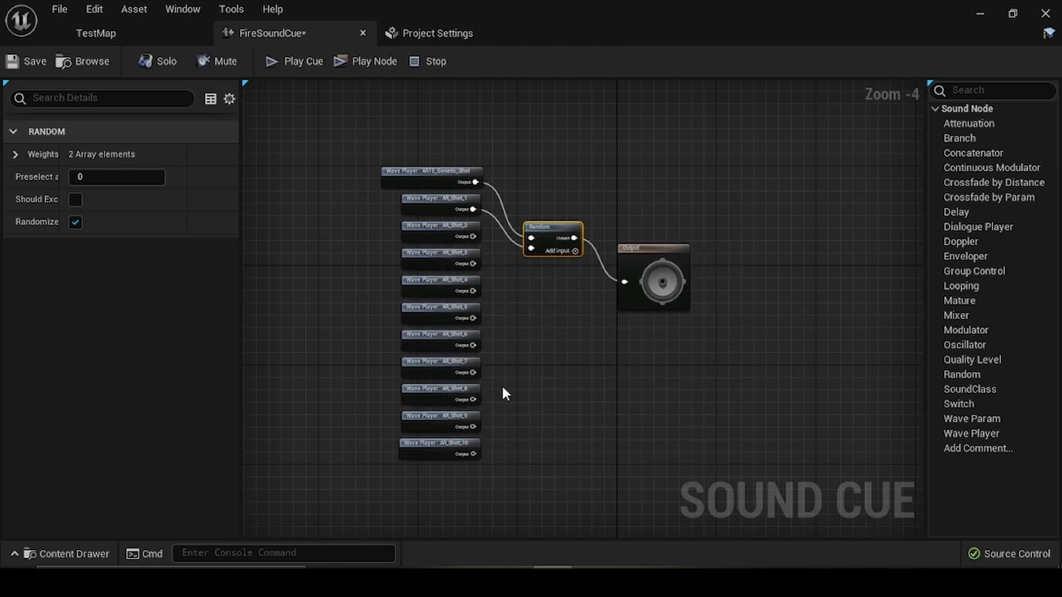
scroll(557, 270, up, 3)
Step: Add inputs to the Random node until it has eleven pins
click(581, 218)
click(581, 219)
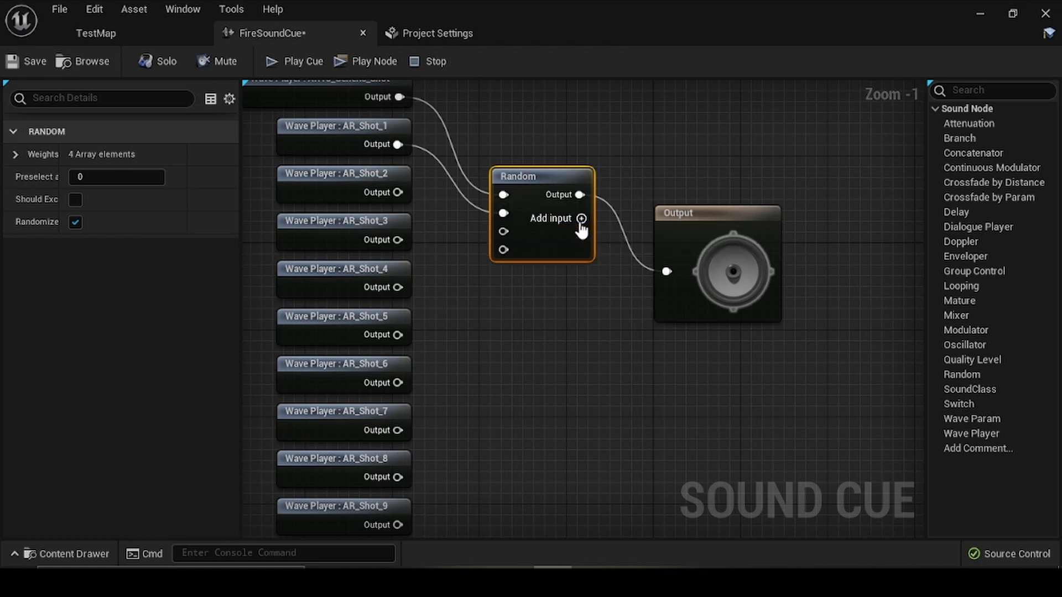
click(581, 218)
click(581, 219)
click(581, 219)
click(581, 219)
click(581, 218)
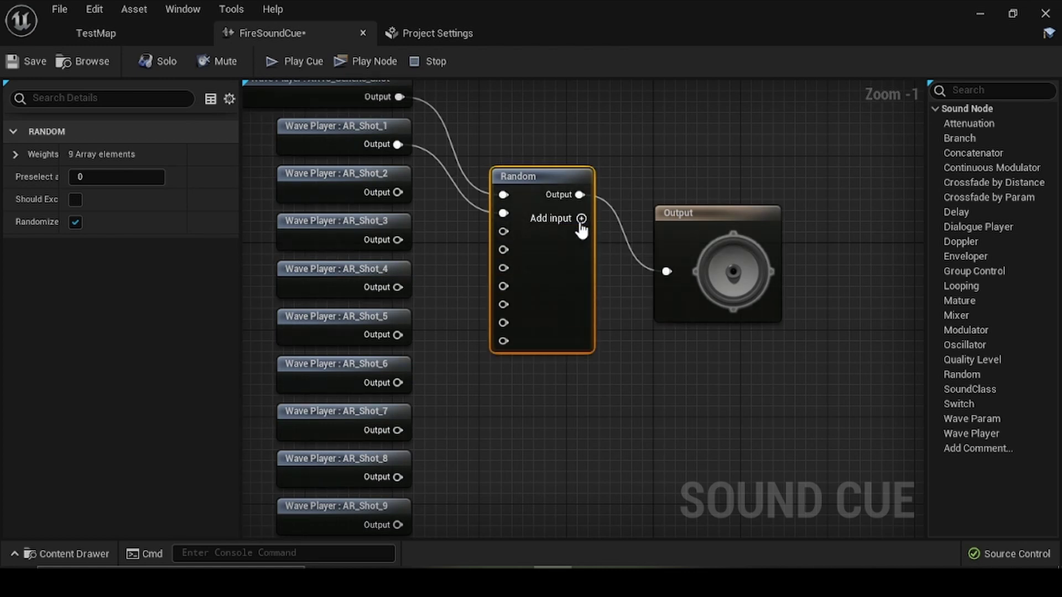
click(581, 219)
click(582, 219)
Step: Wire AR_Shot_2 through AR_Shot_10 into the Random node's remaining inputs
drag(398, 192, 509, 239)
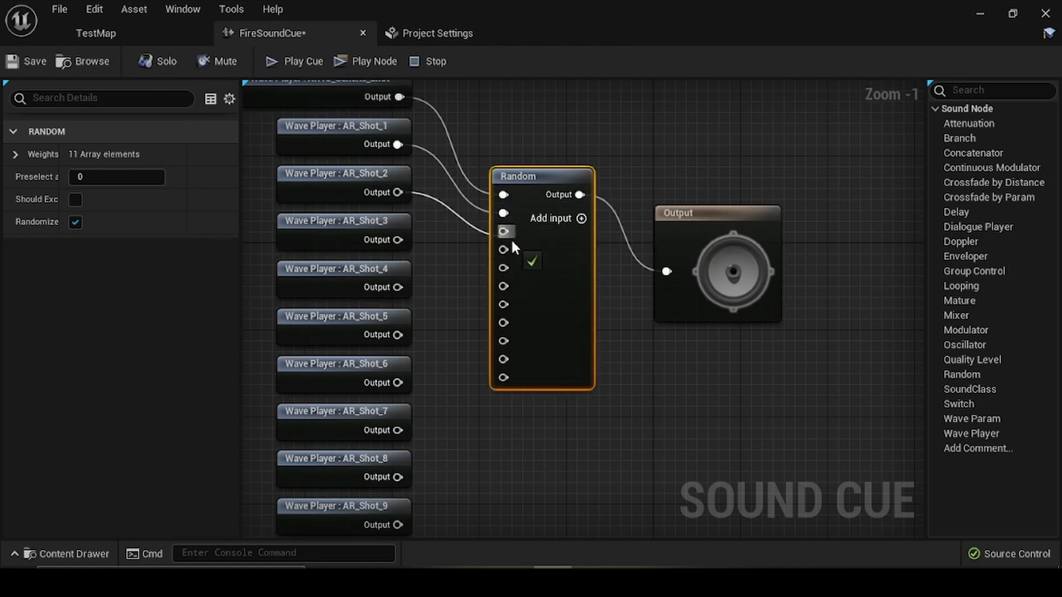
drag(397, 240, 504, 250)
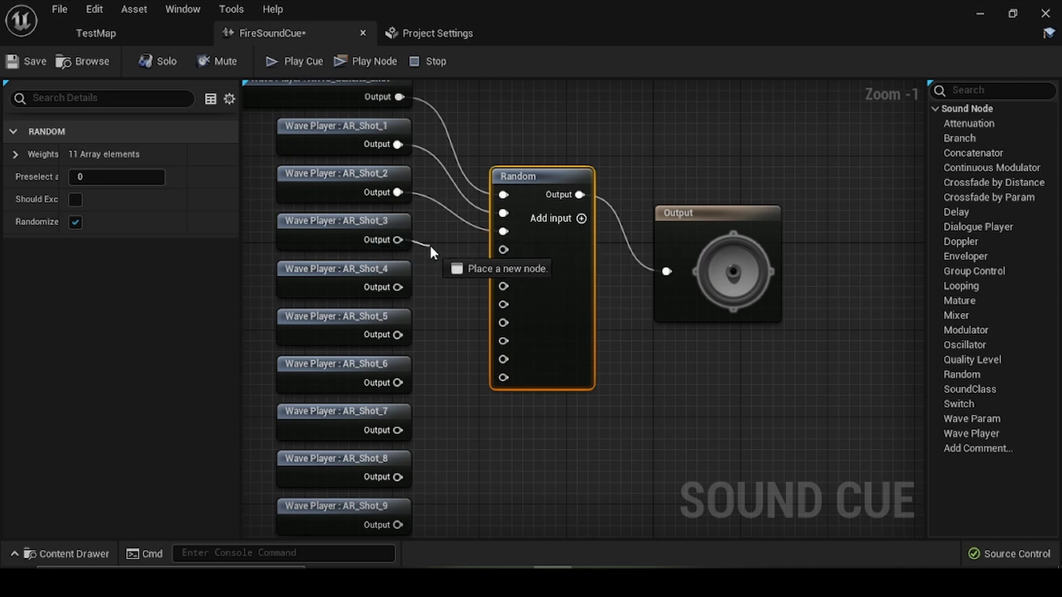
drag(398, 287, 503, 267)
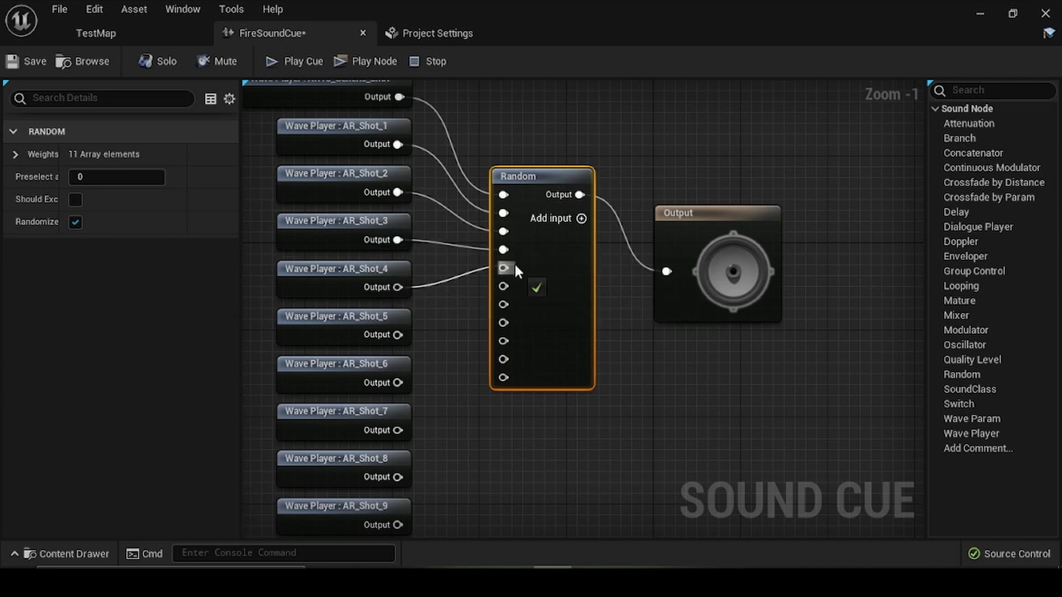
right_drag(459, 327, 534, 216)
drag(474, 224, 579, 177)
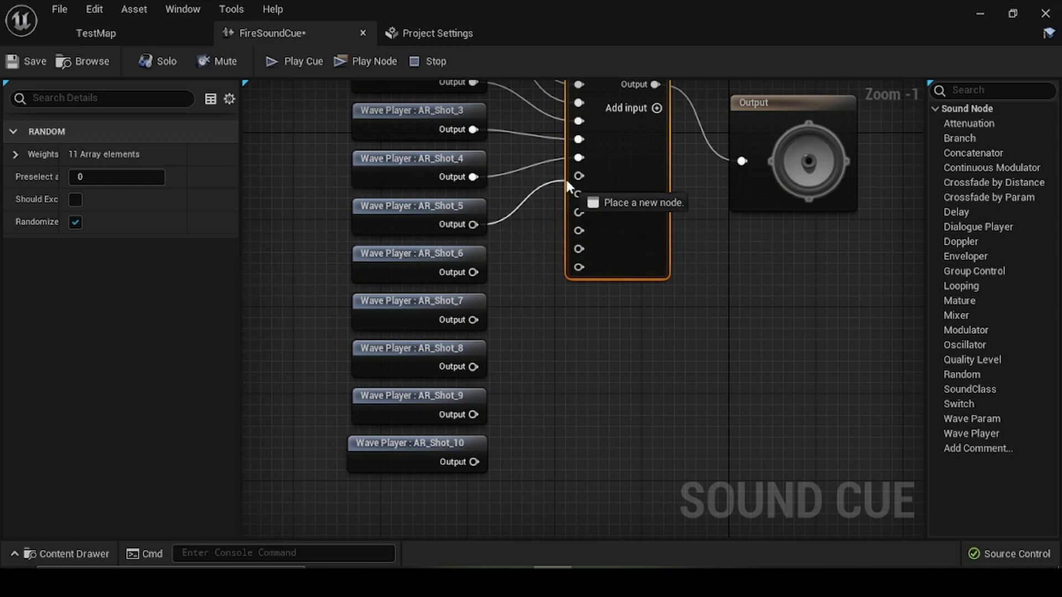
drag(473, 272, 576, 194)
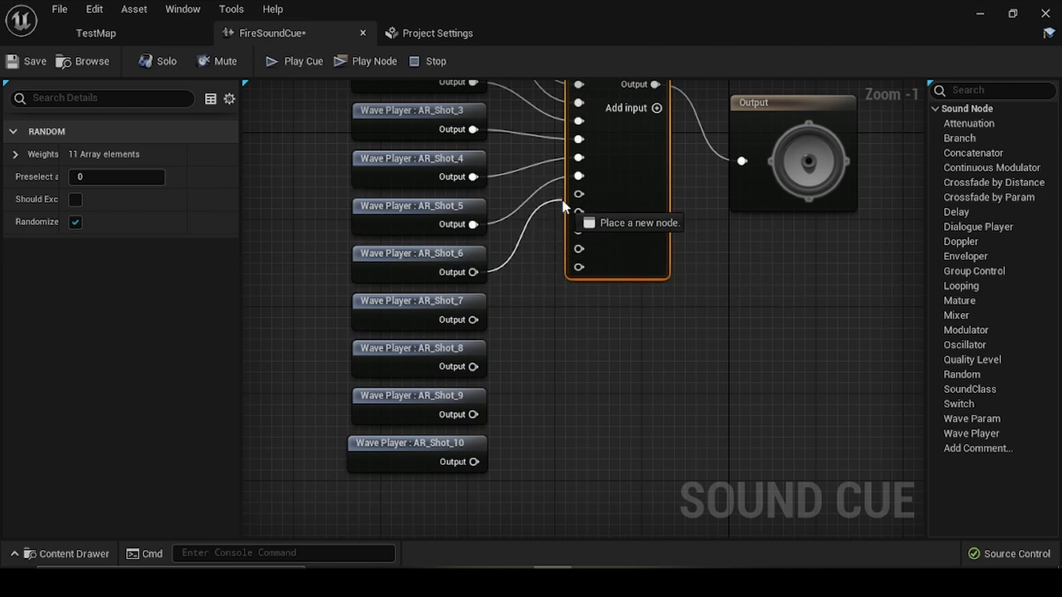
drag(474, 319, 579, 210)
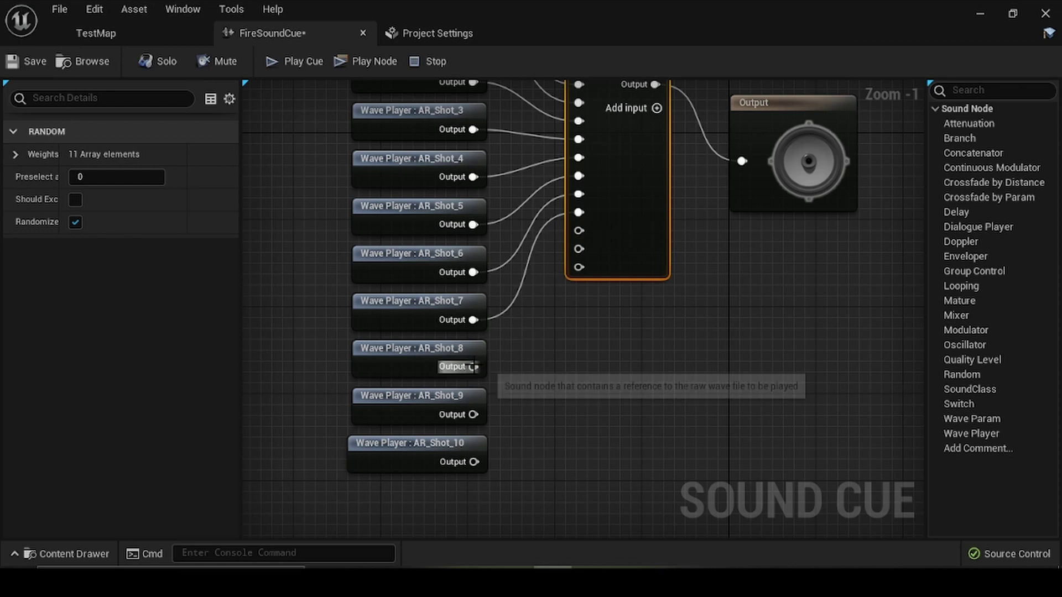
drag(473, 367, 578, 230)
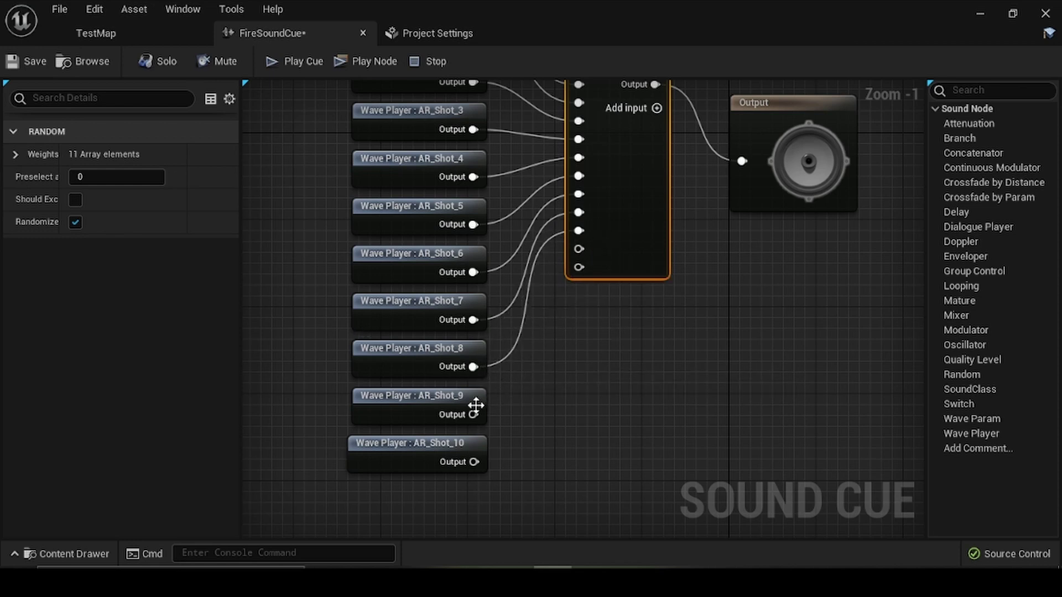
drag(473, 414, 578, 249)
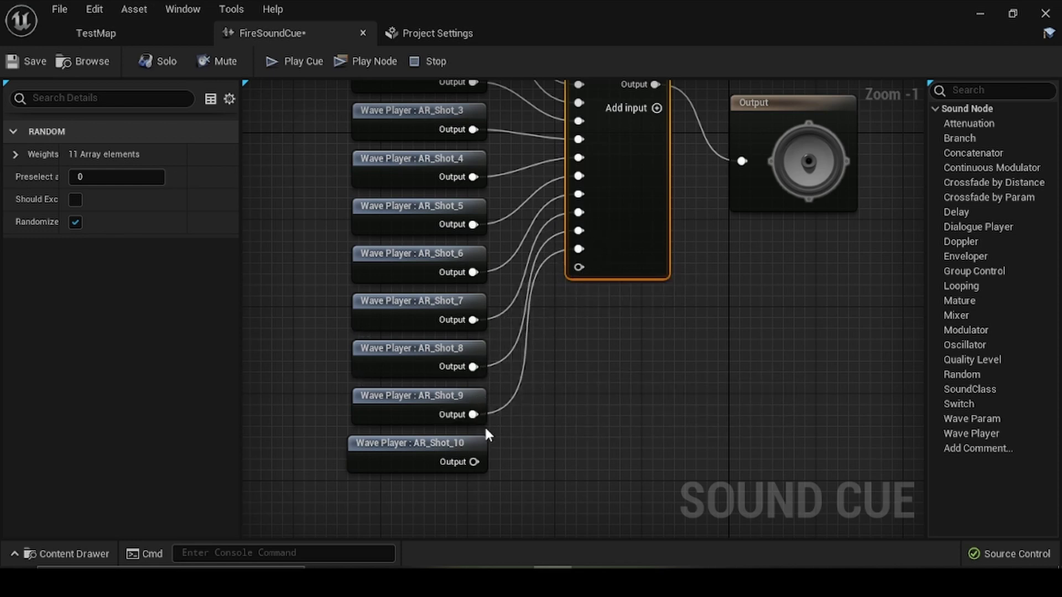
drag(474, 462, 578, 267)
scroll(595, 285, down, 2)
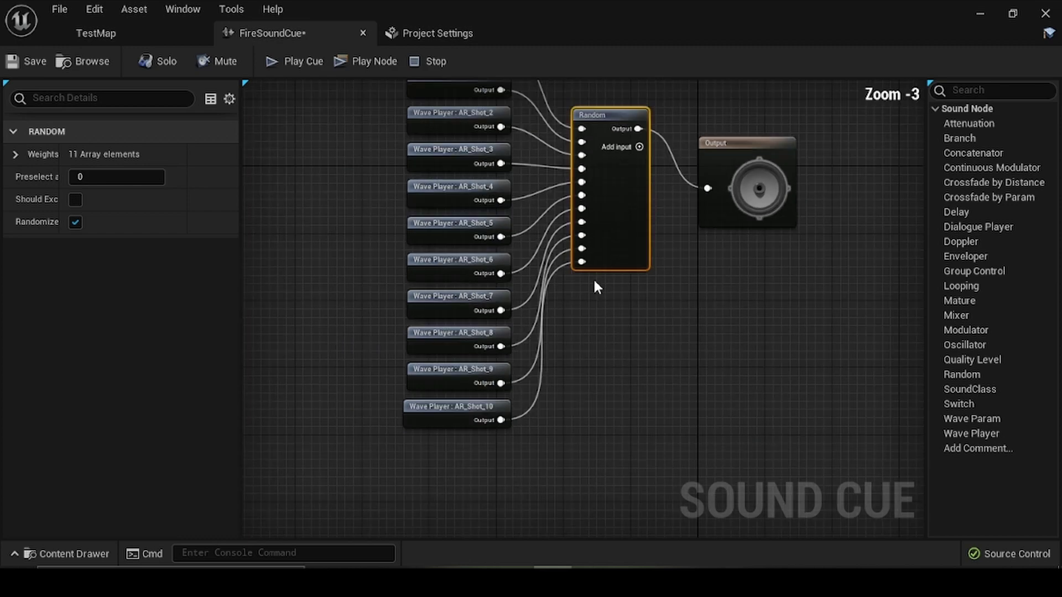
right_drag(595, 285, 641, 370)
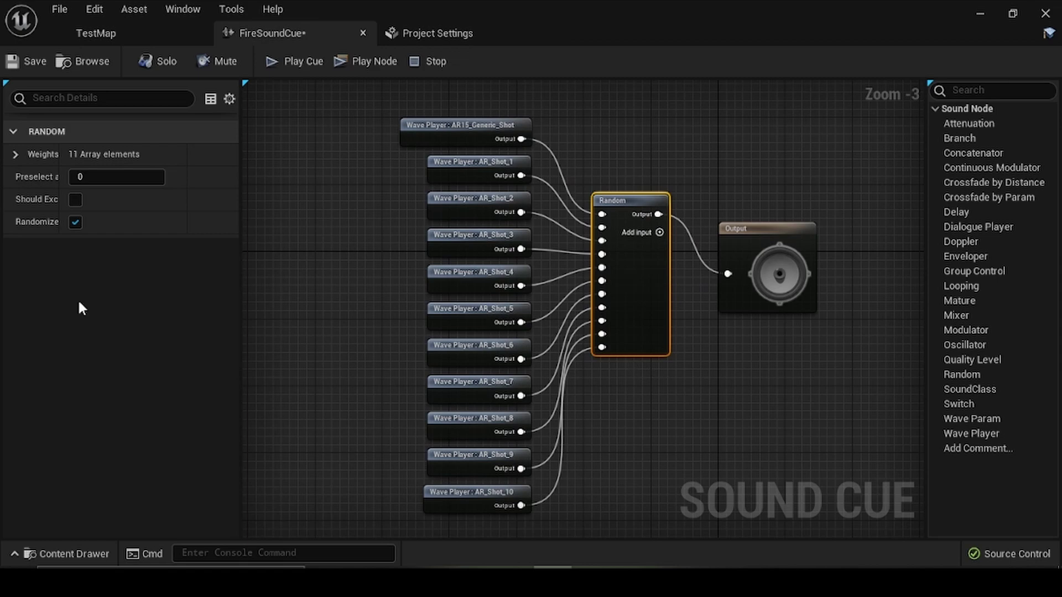
Step: Save FireSoundCue and play it six times to confirm different shots play randomly
click(27, 59)
right_drag(386, 164, 339, 114)
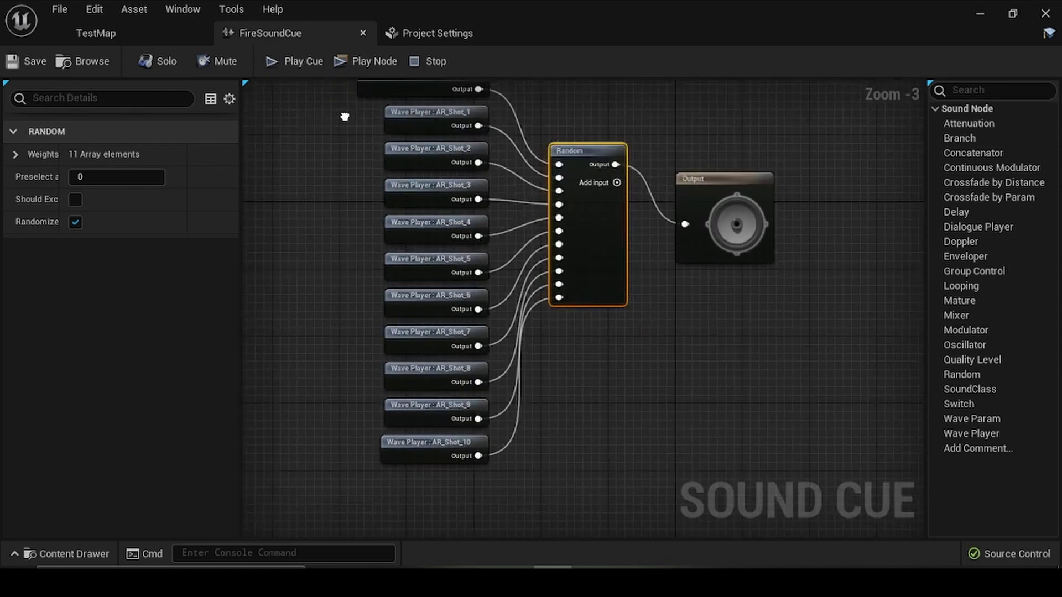
click(295, 60)
click(295, 61)
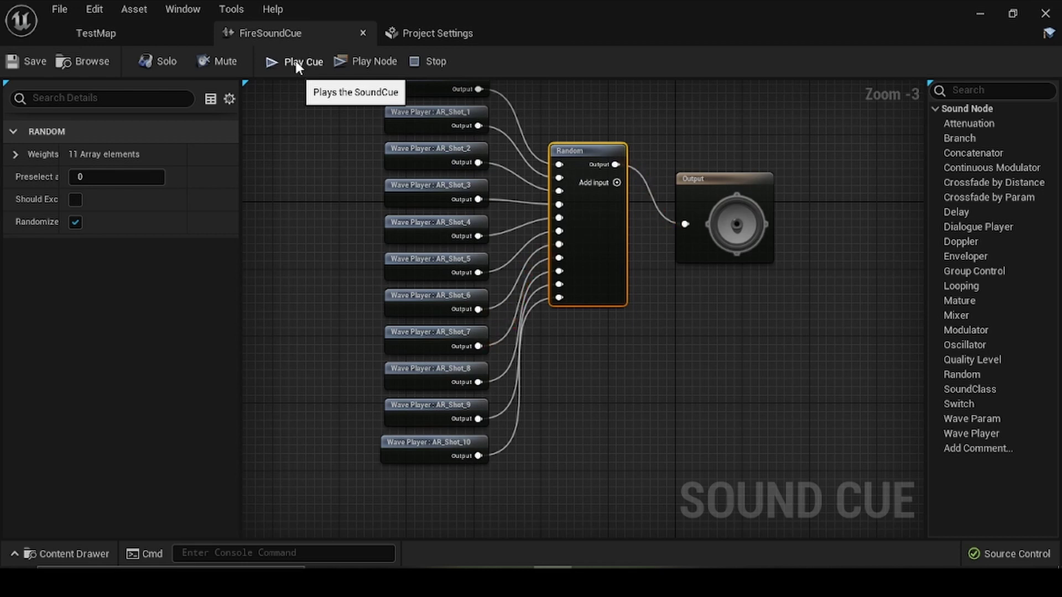
click(295, 61)
click(303, 58)
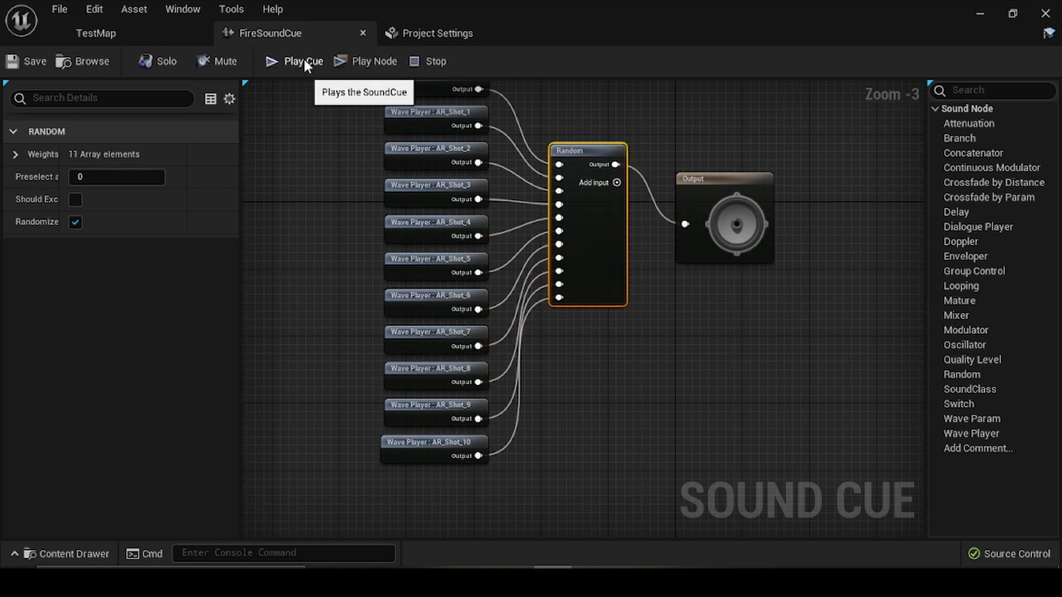
click(303, 58)
click(303, 57)
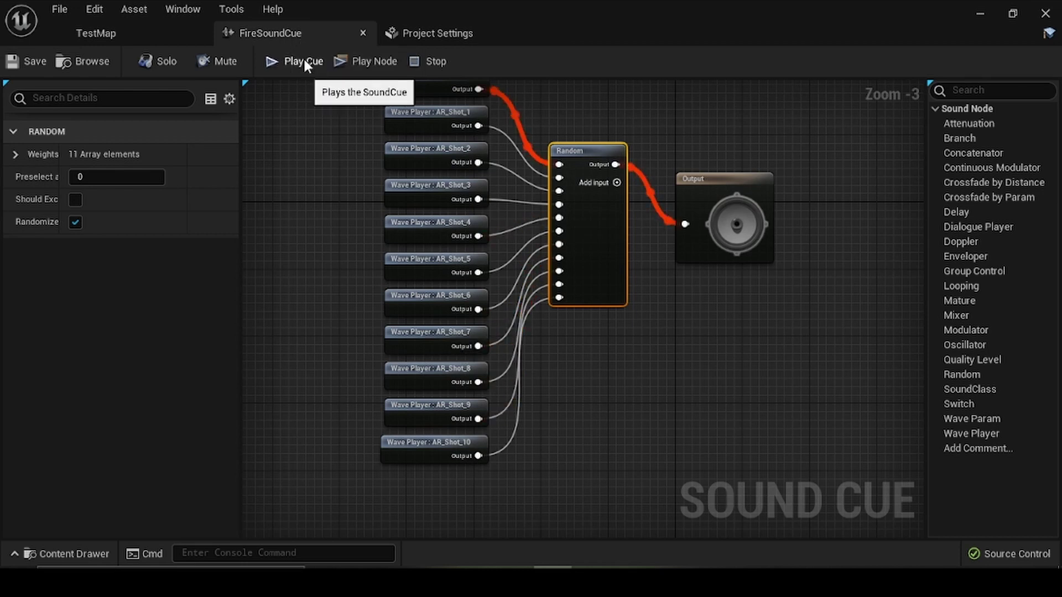
right_drag(394, 84, 385, 181)
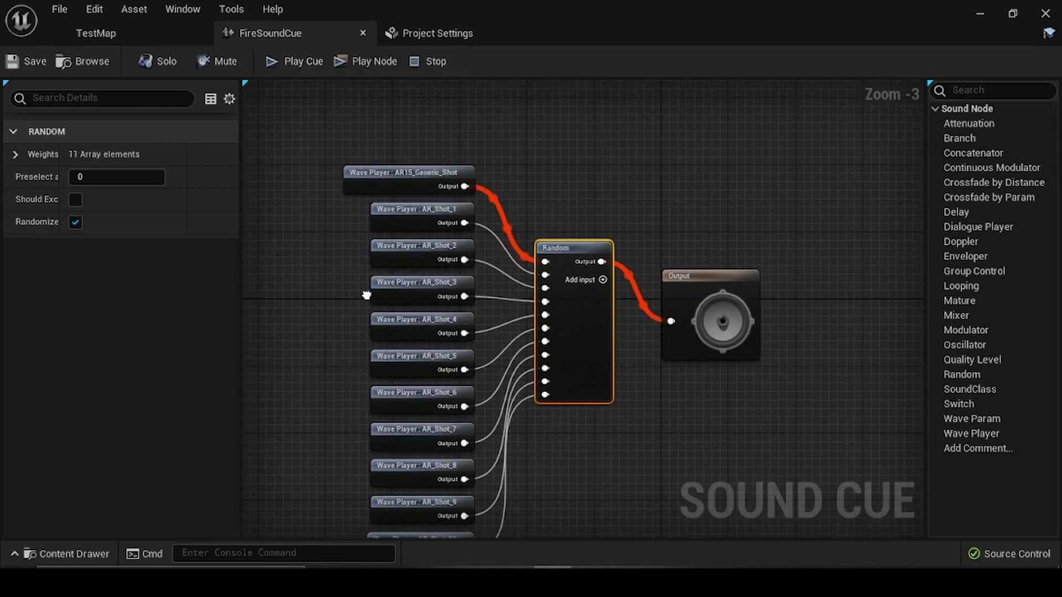
click(384, 181)
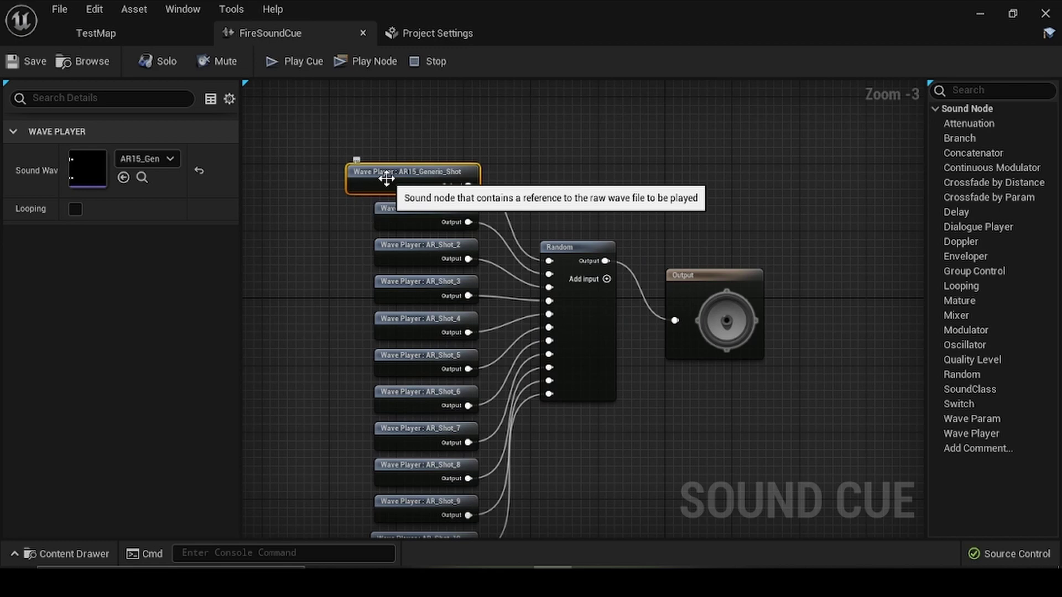
Step: Preview the AR15_Generic sound, then delete the AR15_Generic_Shot Wave Player node
click(72, 553)
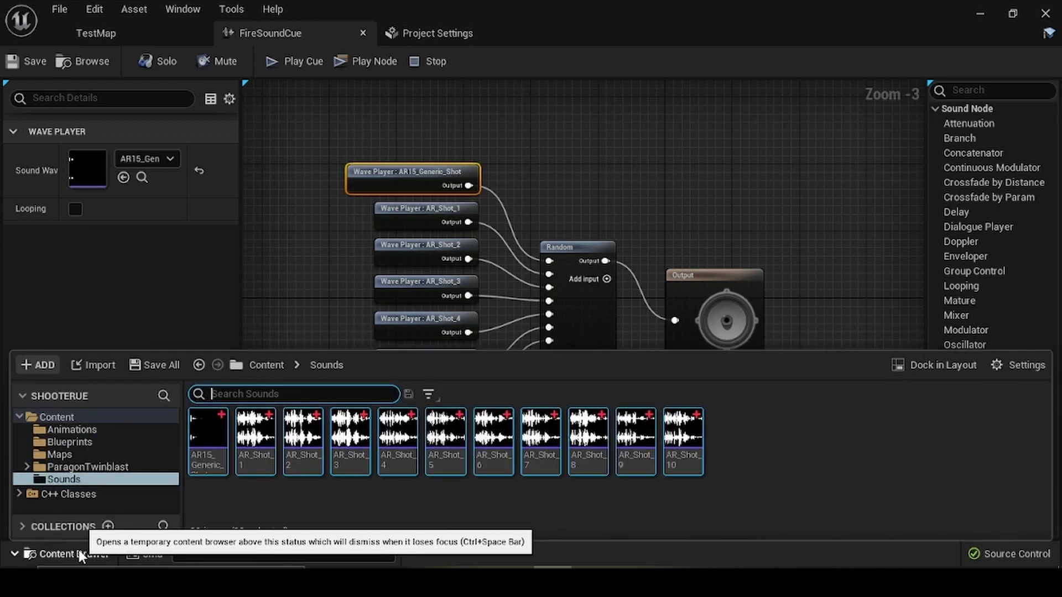
click(214, 427)
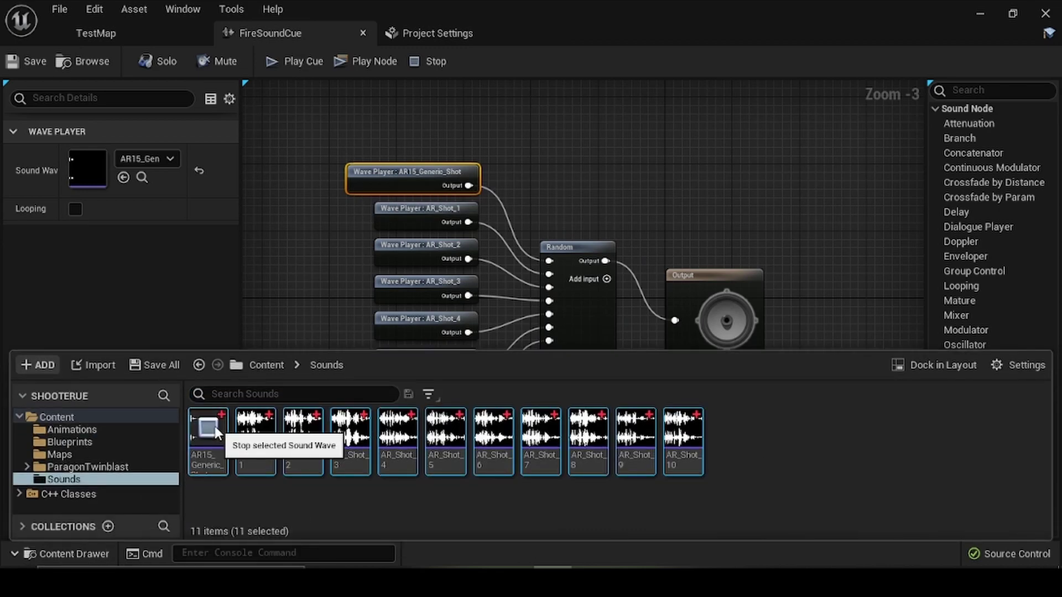
click(623, 169)
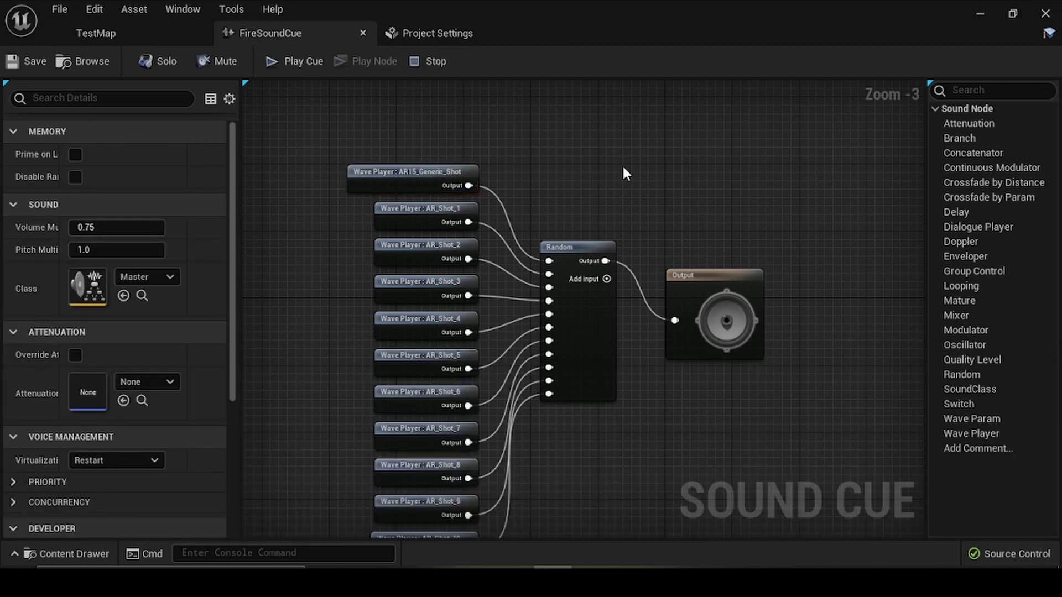
drag(393, 130, 474, 171)
key(Delete)
Step: Delete the Random node's now-empty input and save FireSoundCue
scroll(514, 310, up, 3)
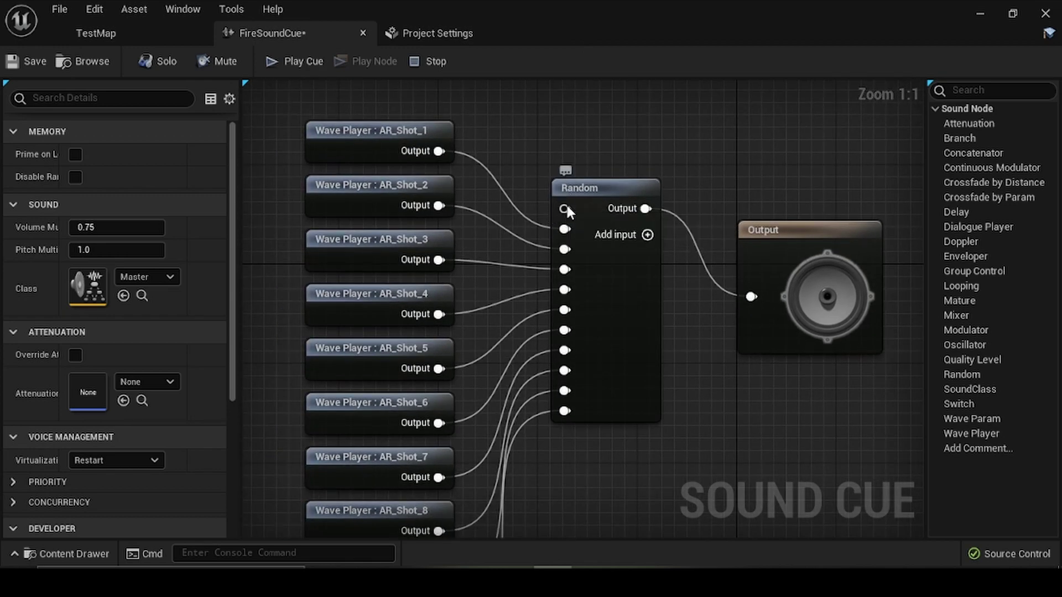
right_click(563, 210)
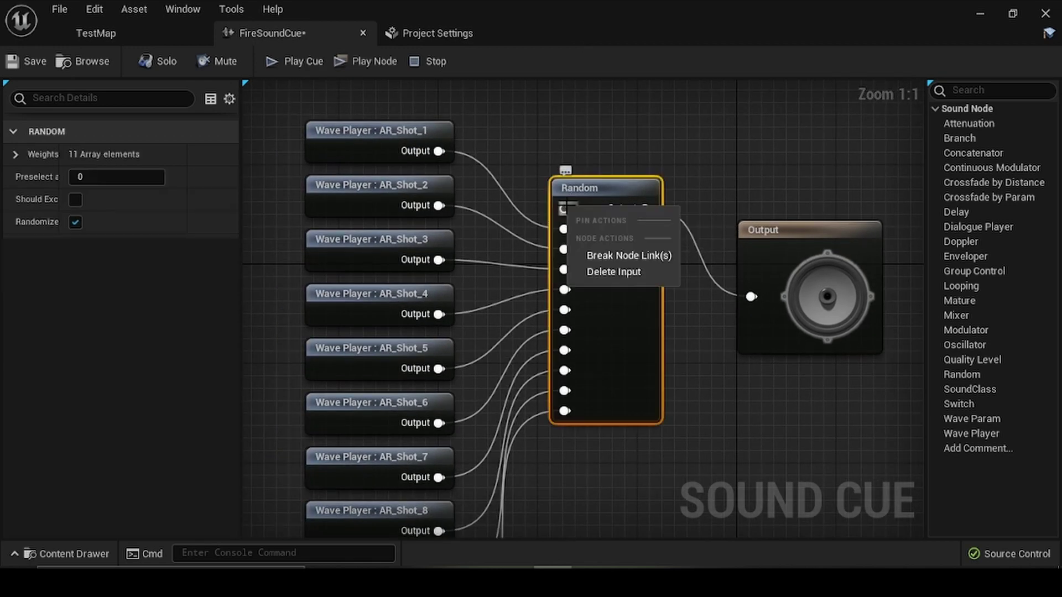
click(622, 274)
scroll(636, 125, down, 2)
click(17, 64)
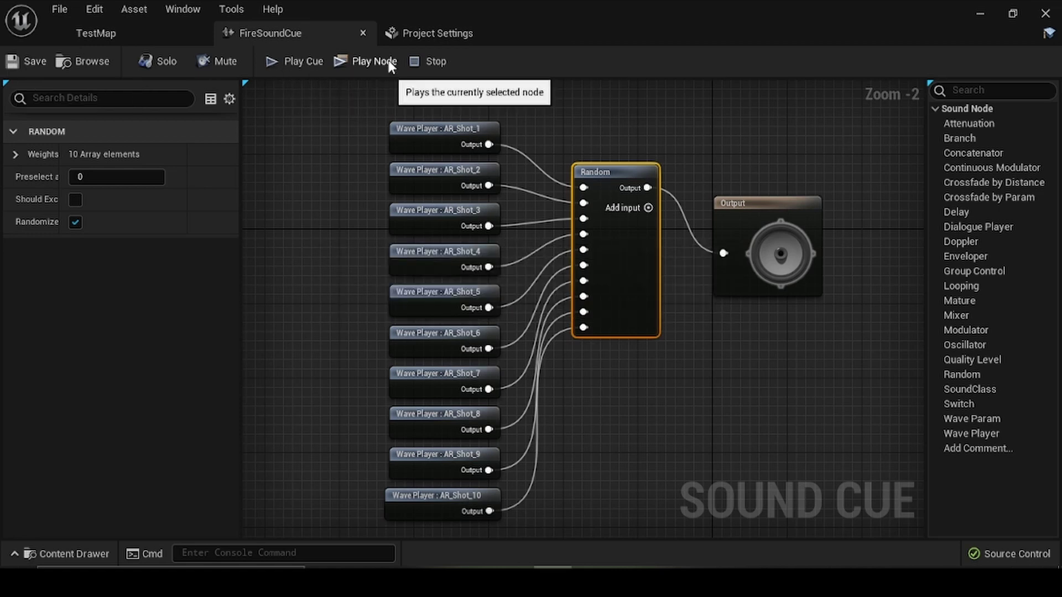
click(294, 65)
click(294, 64)
click(295, 63)
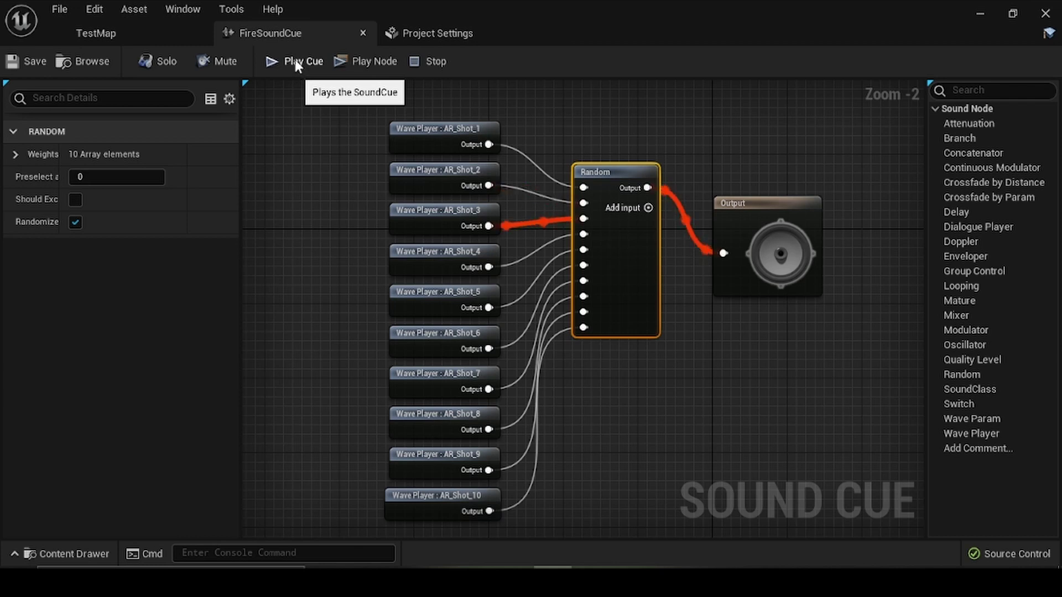
click(296, 62)
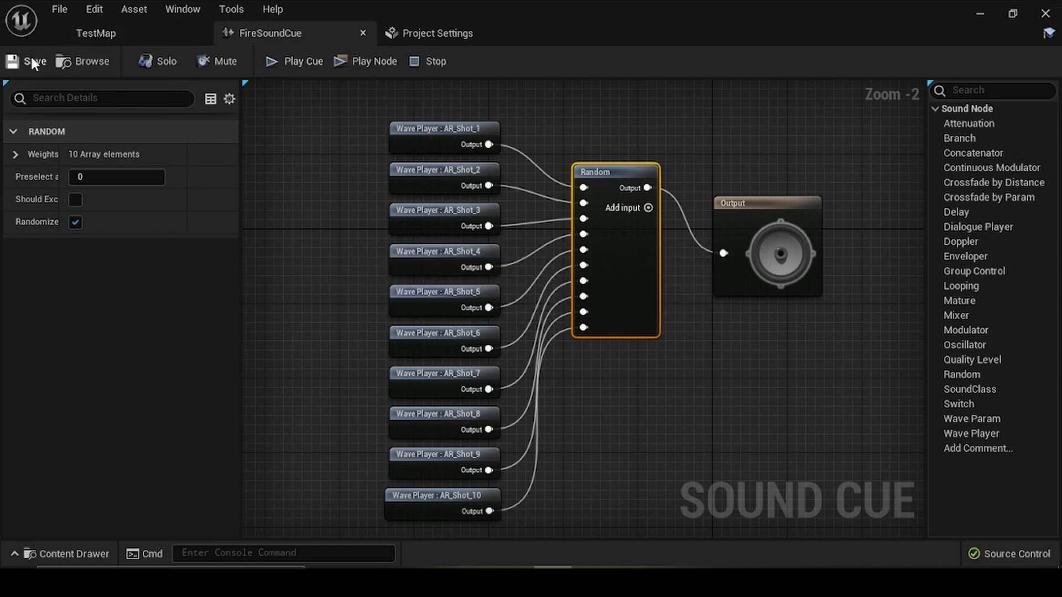
Step: Switch to the TestMap level and run a brief play-in-editor test, then stop it
click(112, 34)
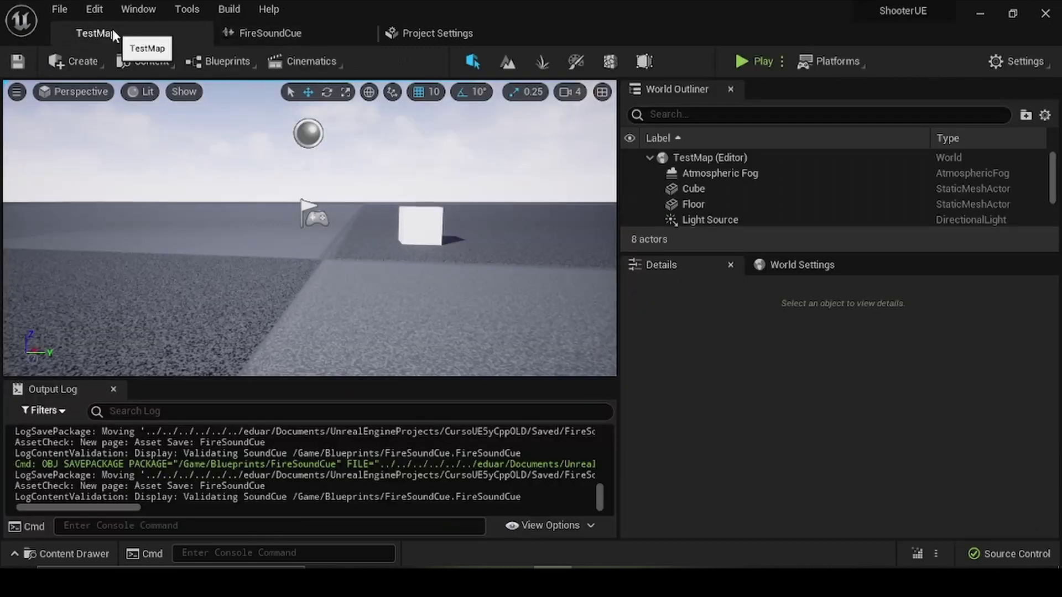
click(743, 62)
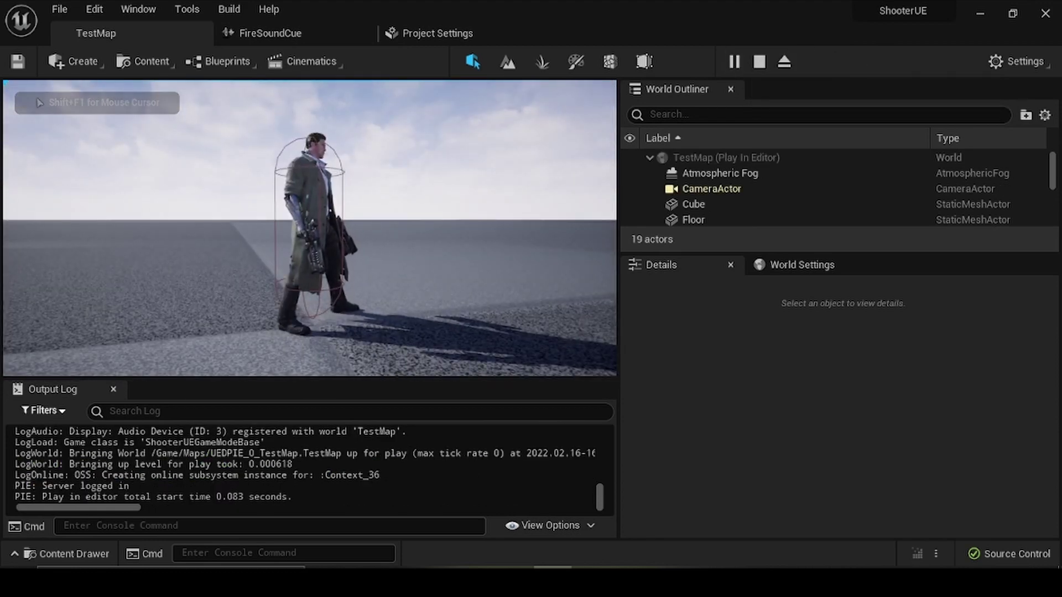
key(Escape)
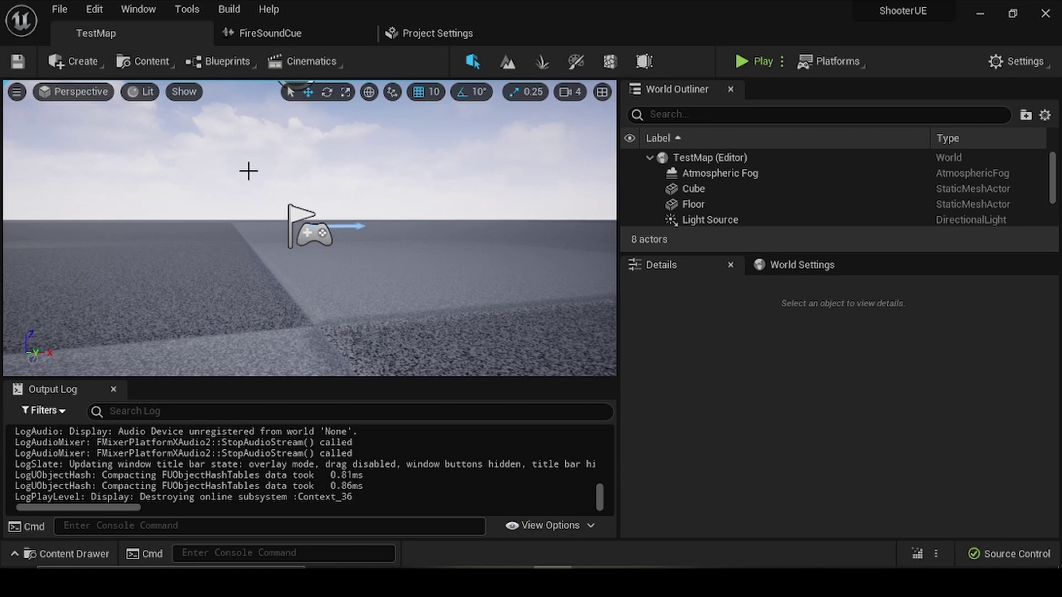
click(93, 9)
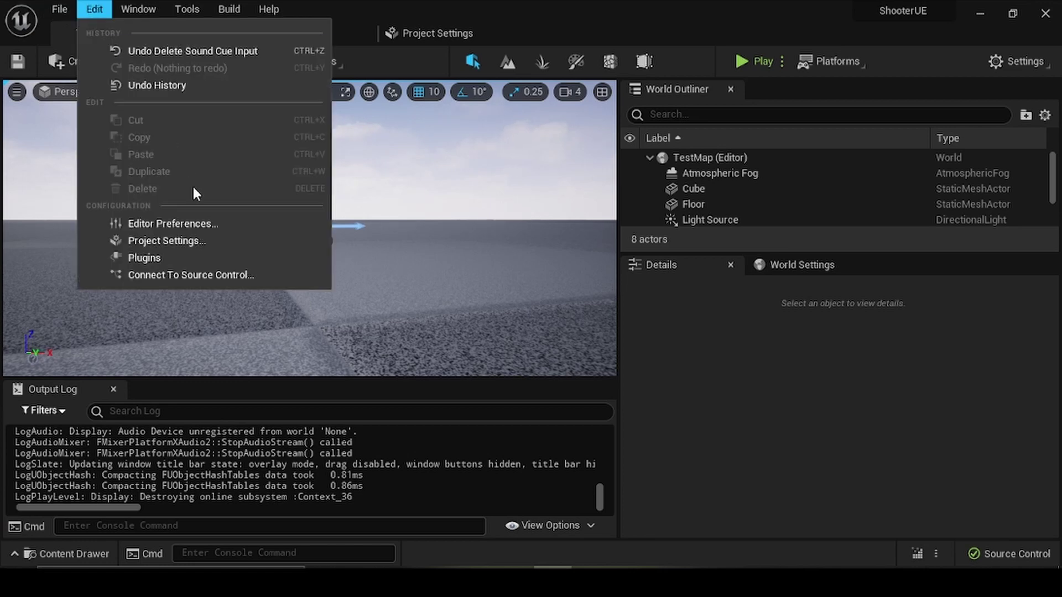
Step: Go to the Input section of Project Settings and collapse the Jump mapping
click(206, 240)
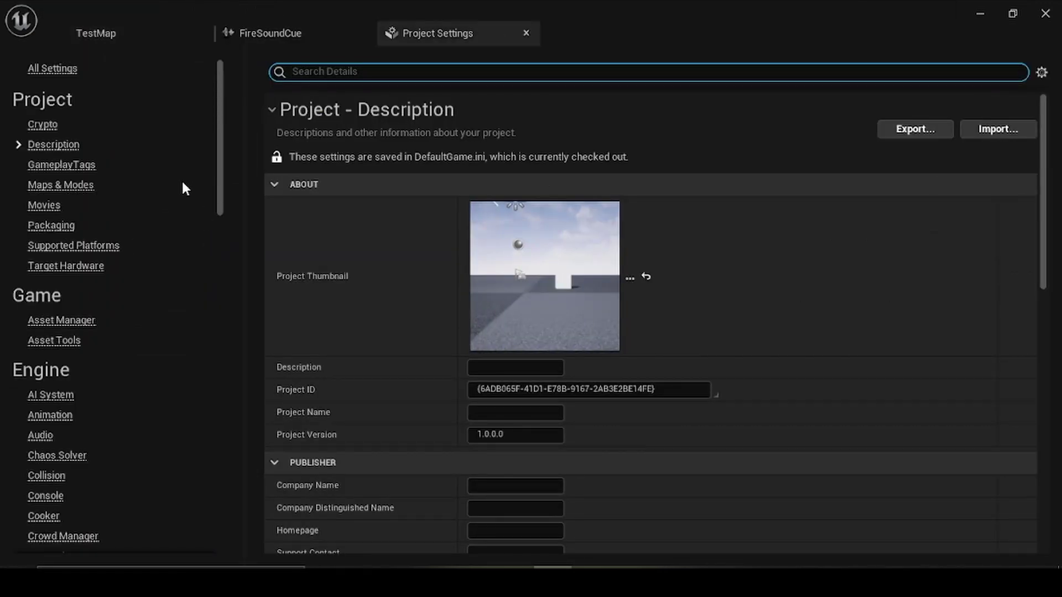
scroll(200, 166, down, 2)
scroll(205, 146, down, 3)
scroll(208, 145, down, 4)
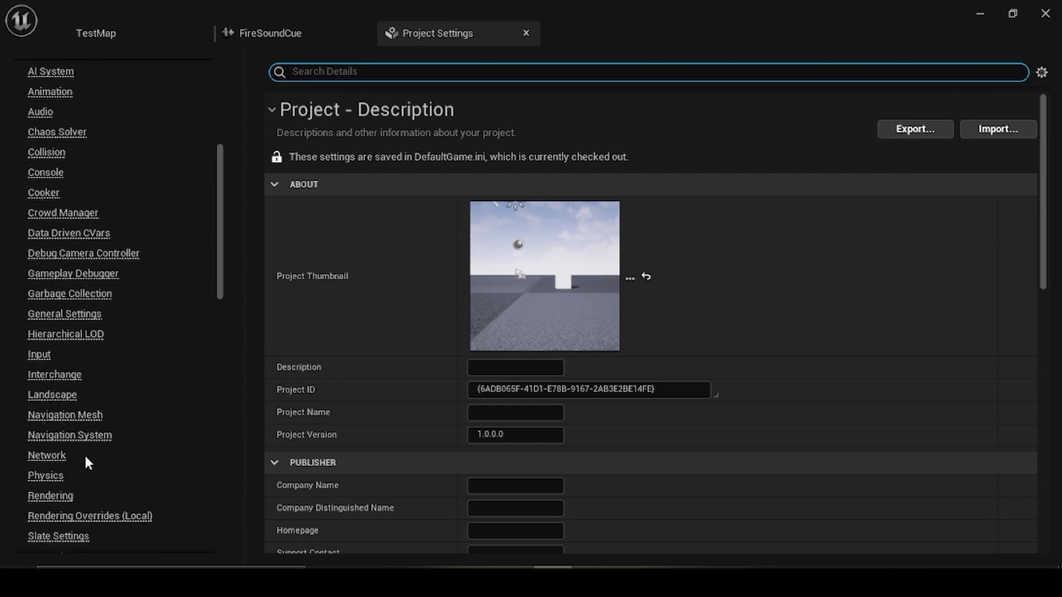
click(38, 356)
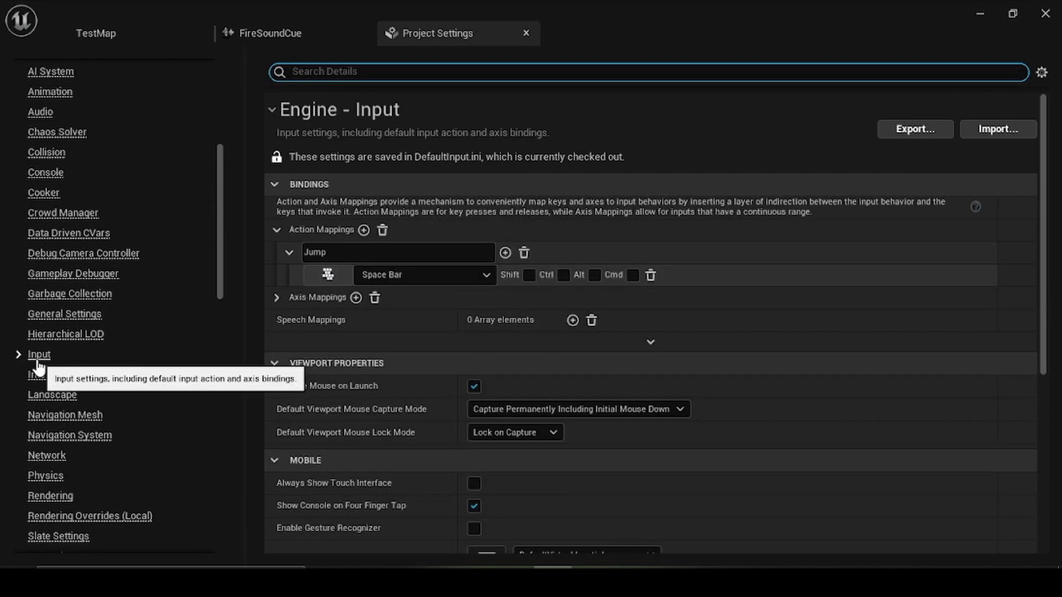
click(290, 254)
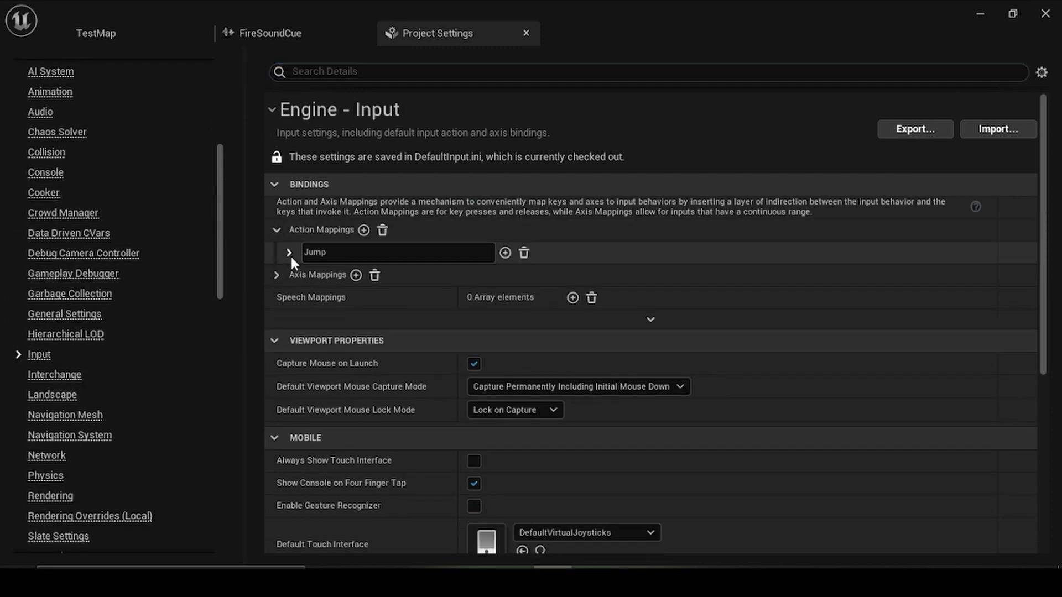
Step: Add a Fire action mapping bound to Left Mouse Button, then return to TestMap
click(364, 230)
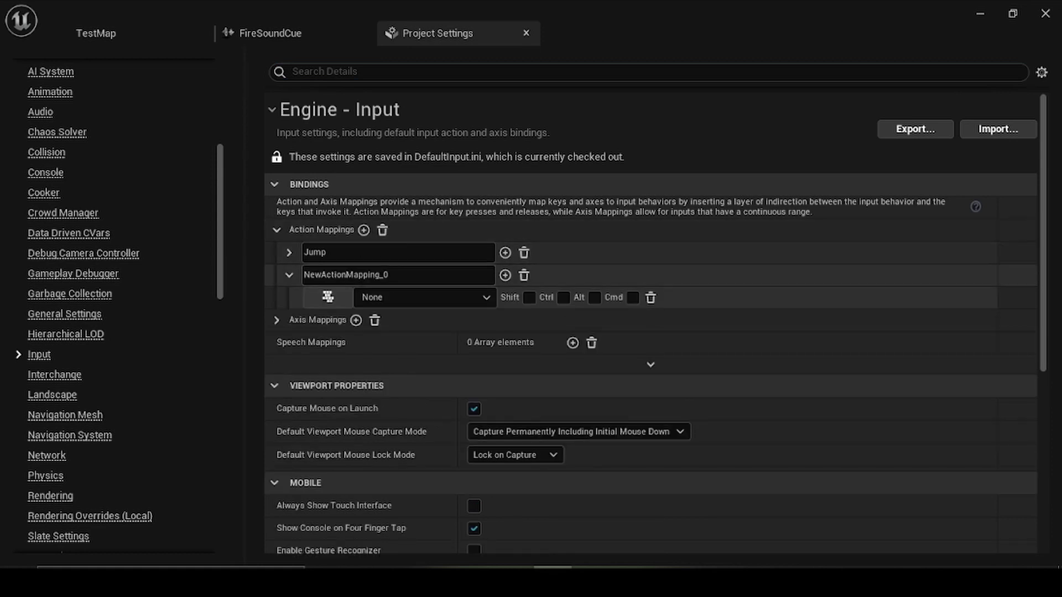
click(360, 276)
text(Fire)
key(Return)
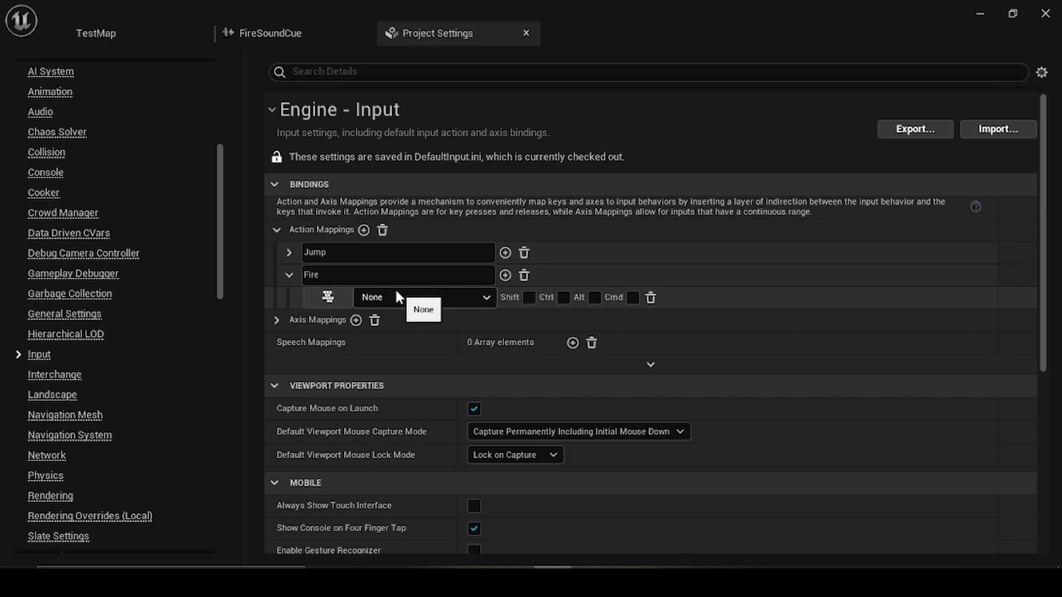
click(322, 294)
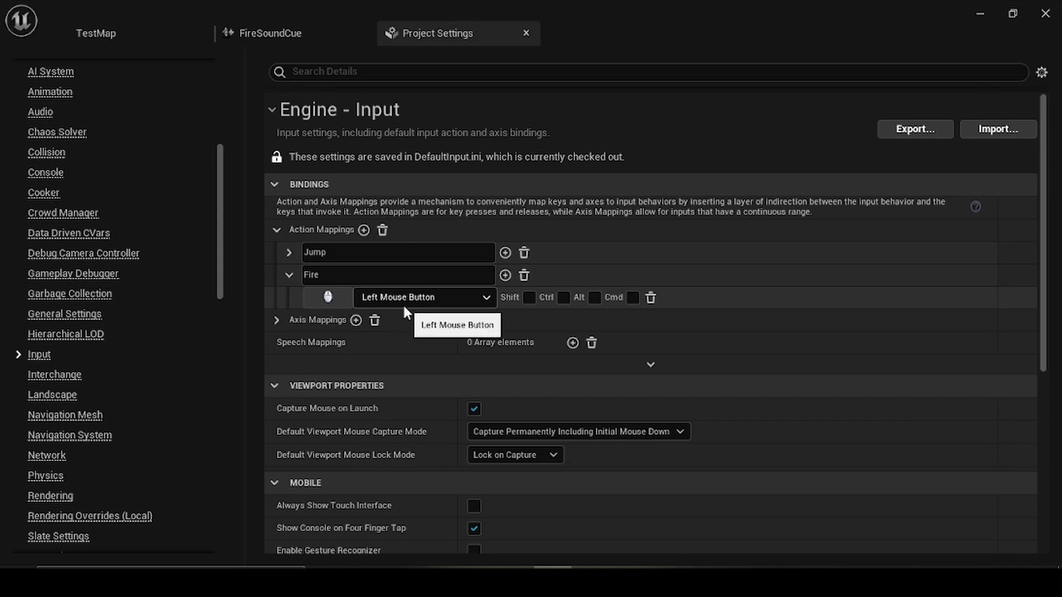
click(102, 32)
Step: Open the PlayerCharacter class from C++ Classes > ShooterUE in Rider
click(72, 554)
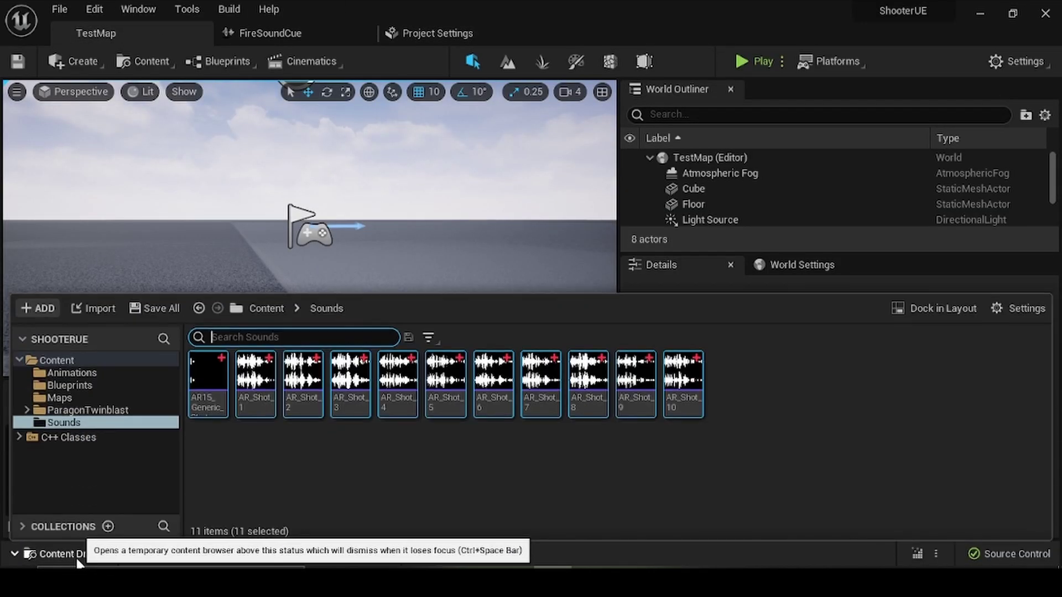
click(95, 439)
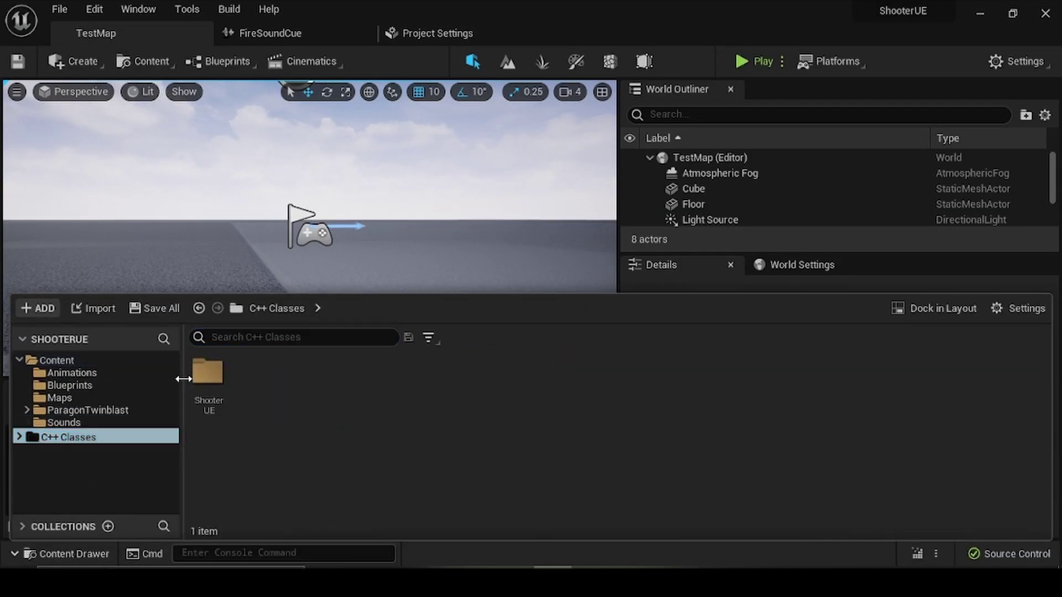
double_click(206, 371)
click(255, 373)
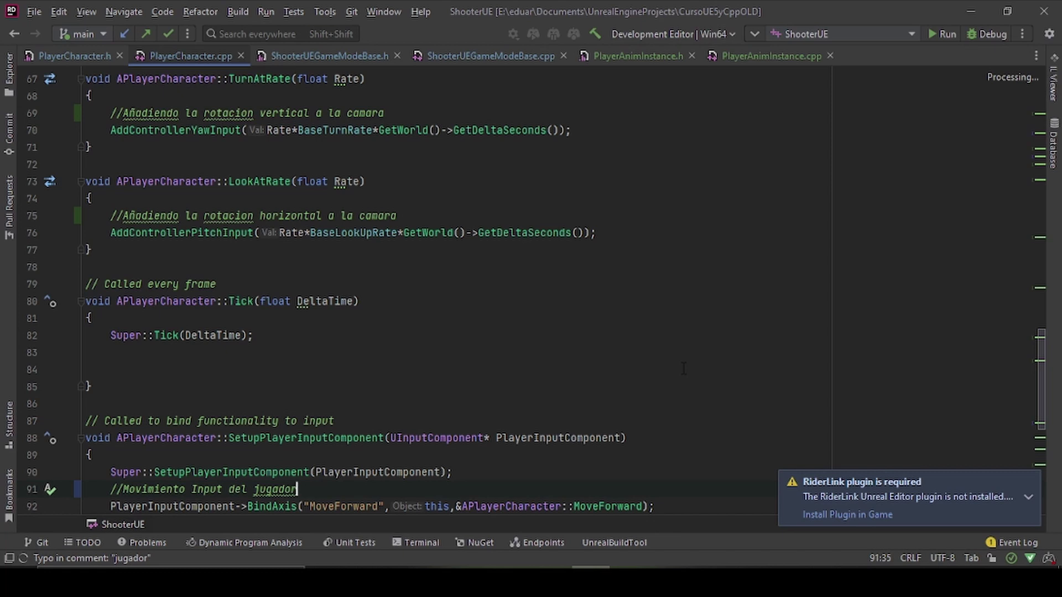
Step: Declare void Fire() after LookAtRate in PlayerCharacter.h
click(35, 57)
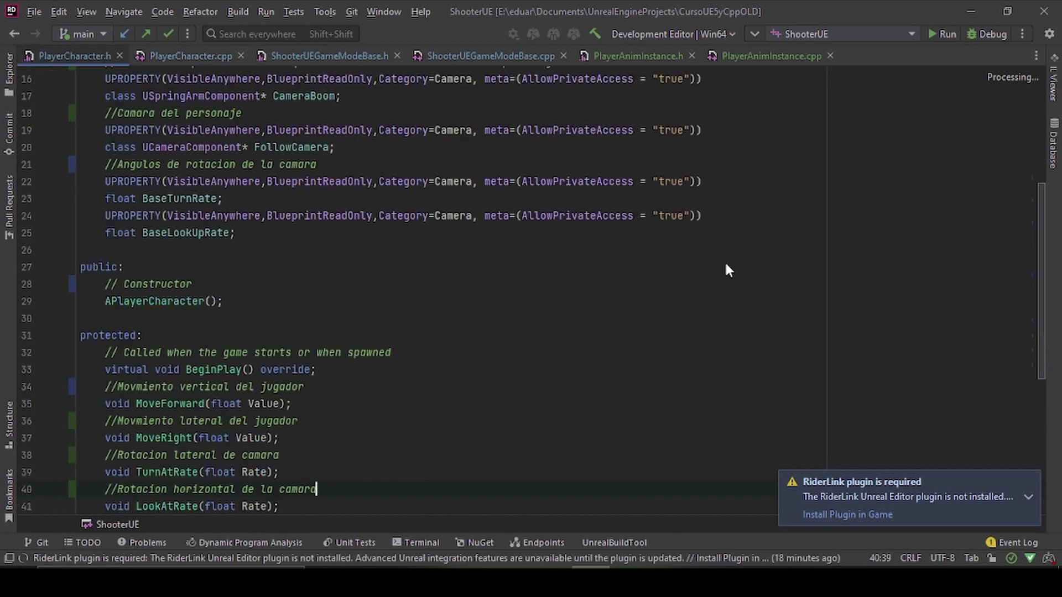
scroll(646, 233, down, 4)
click(463, 302)
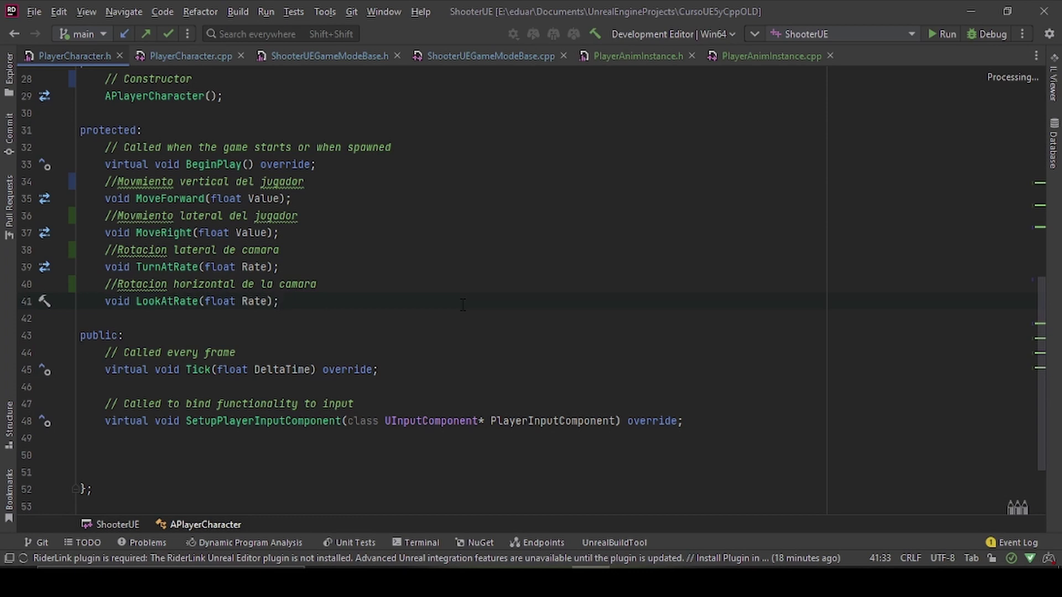
key(ctrl+Return)
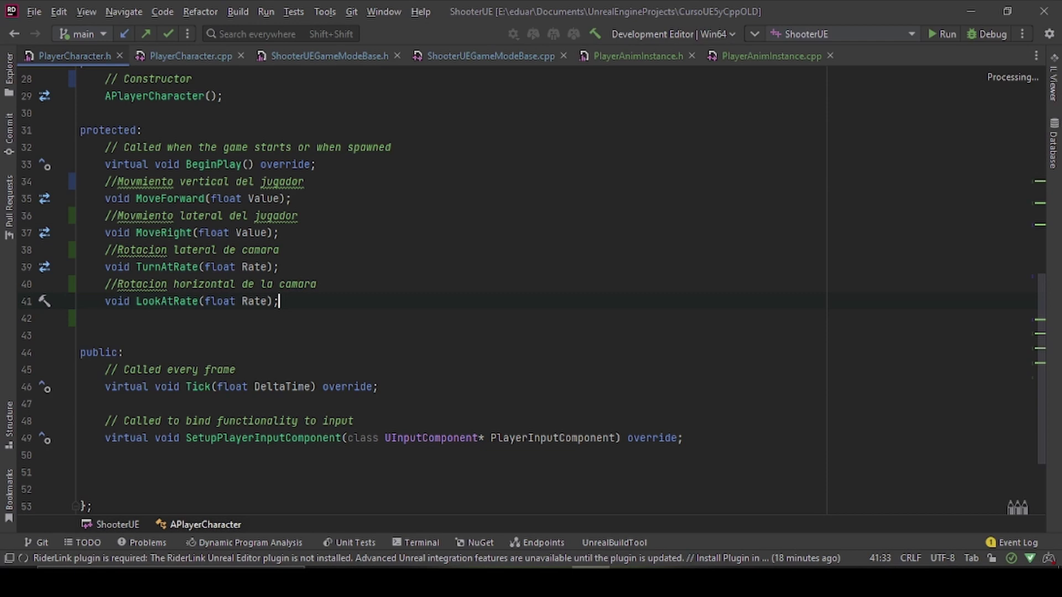
key(Down)
text(vo)
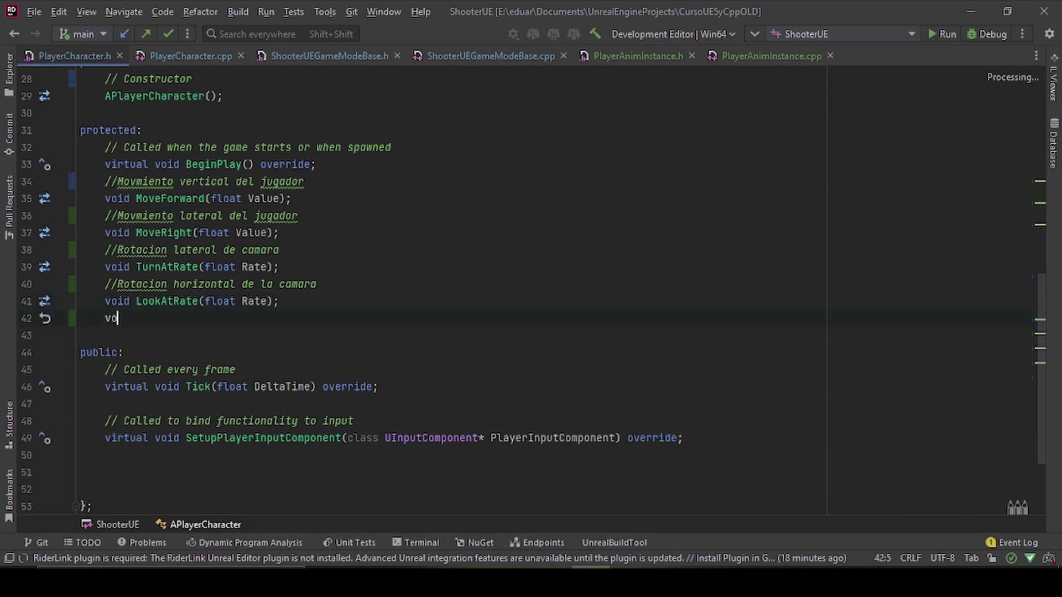
text(id)
text( Fire();)
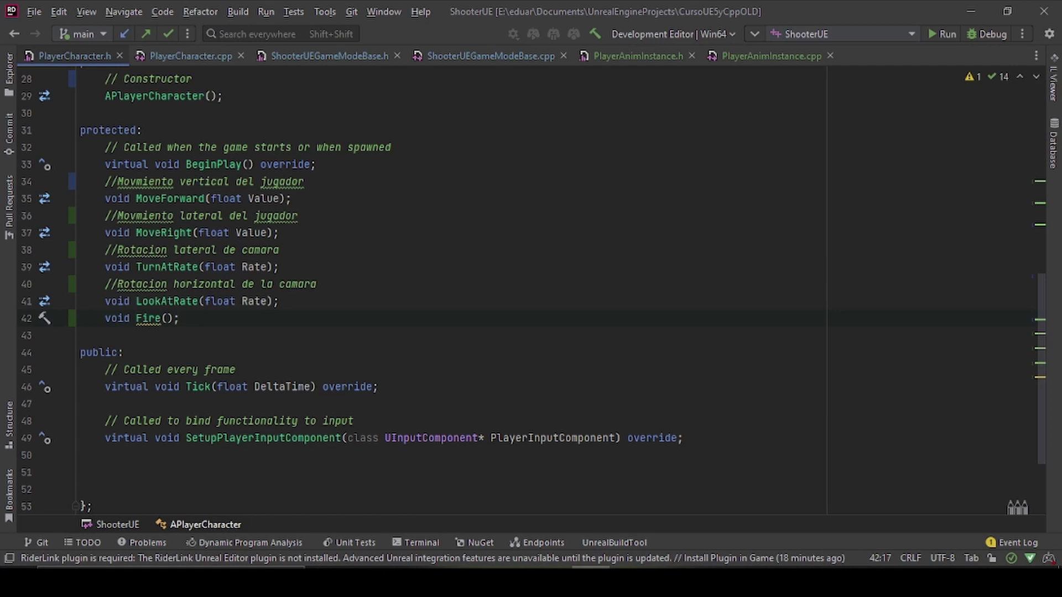
Step: Generate the empty Fire() definition in PlayerCharacter.cpp using the quick fix
click(156, 319)
mouse_move(158, 325)
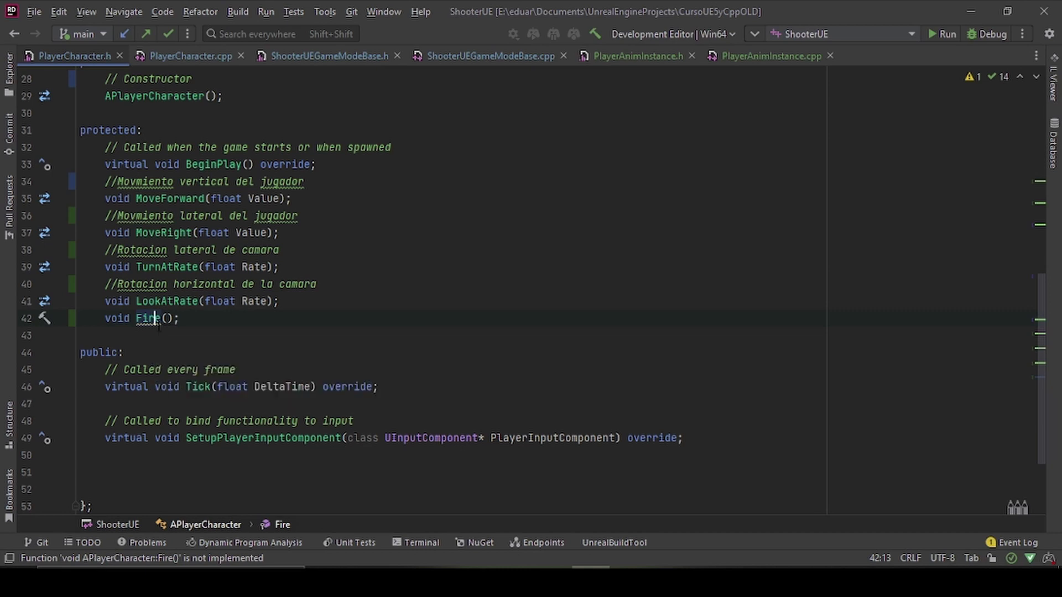
key(alt+Return)
key(Return)
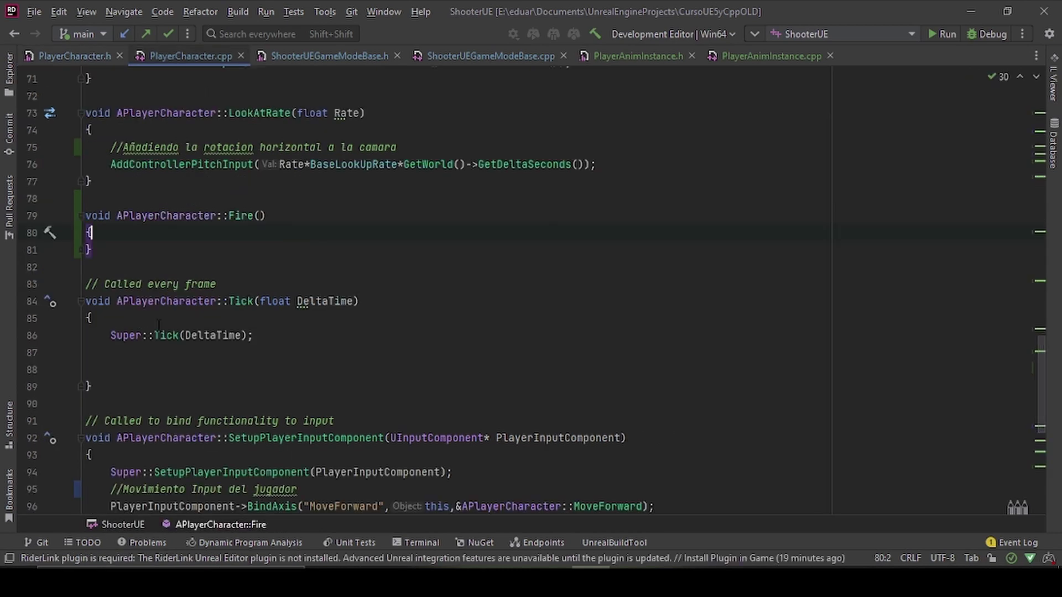
Step: Start a PlayerInputComponent->BindAction call on a new line below the Jump bindings
key(Return)
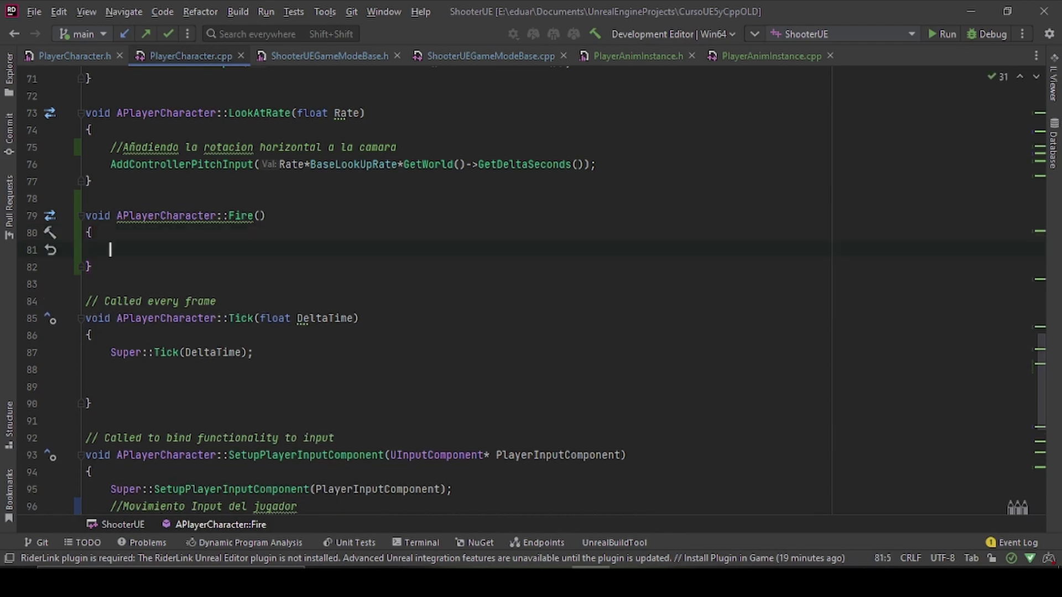
scroll(689, 316, down, 4)
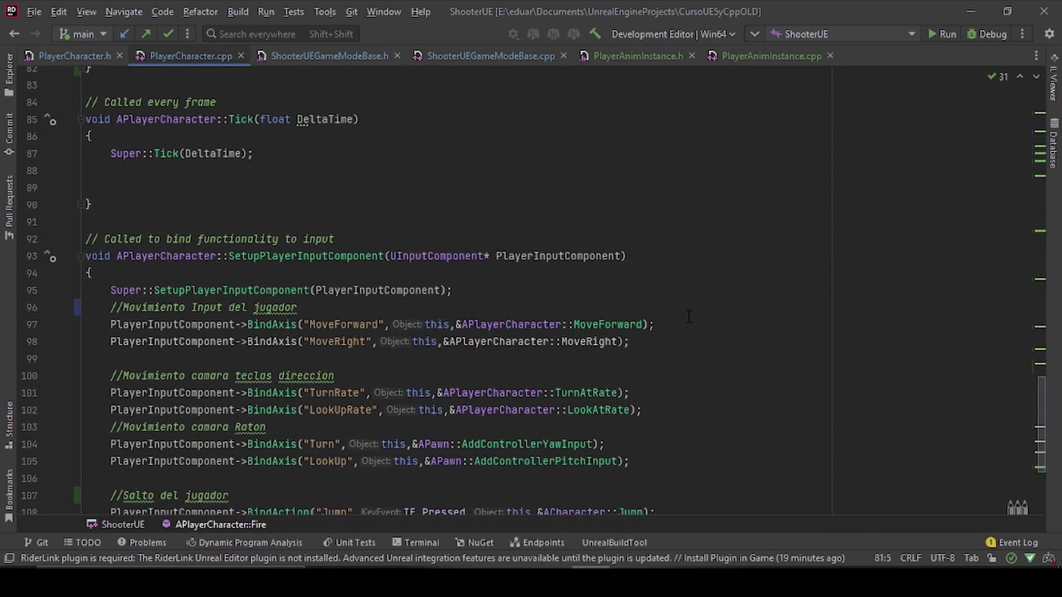
scroll(778, 288, down, 4)
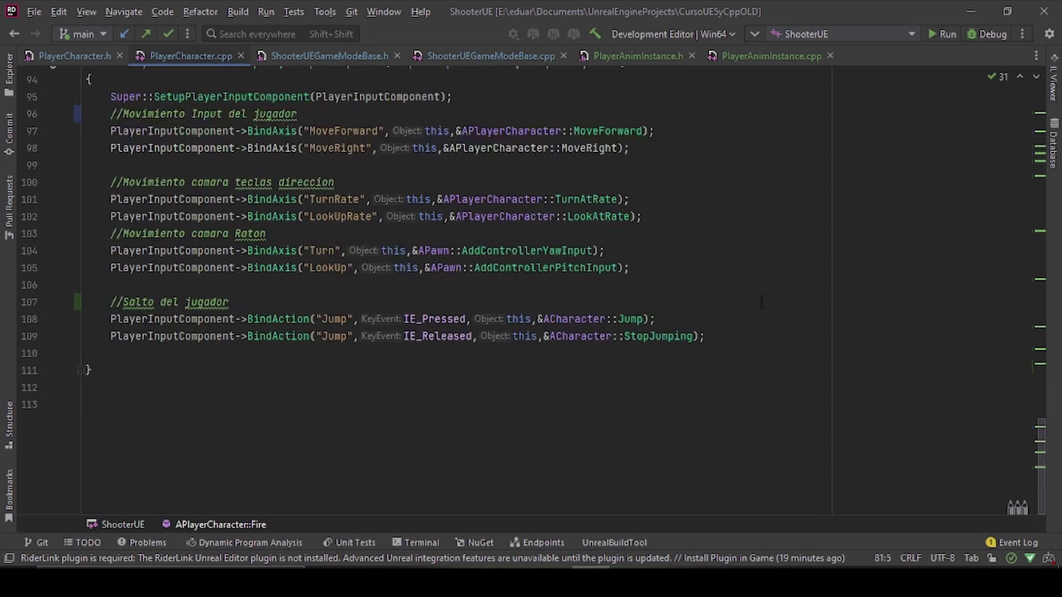
click(755, 338)
key(Return)
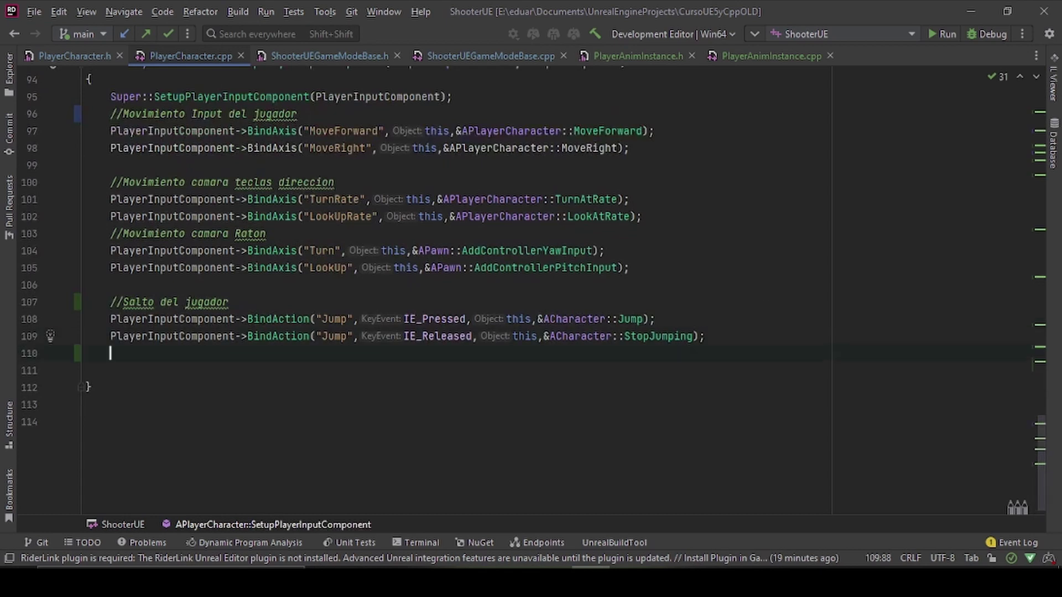
key(Return)
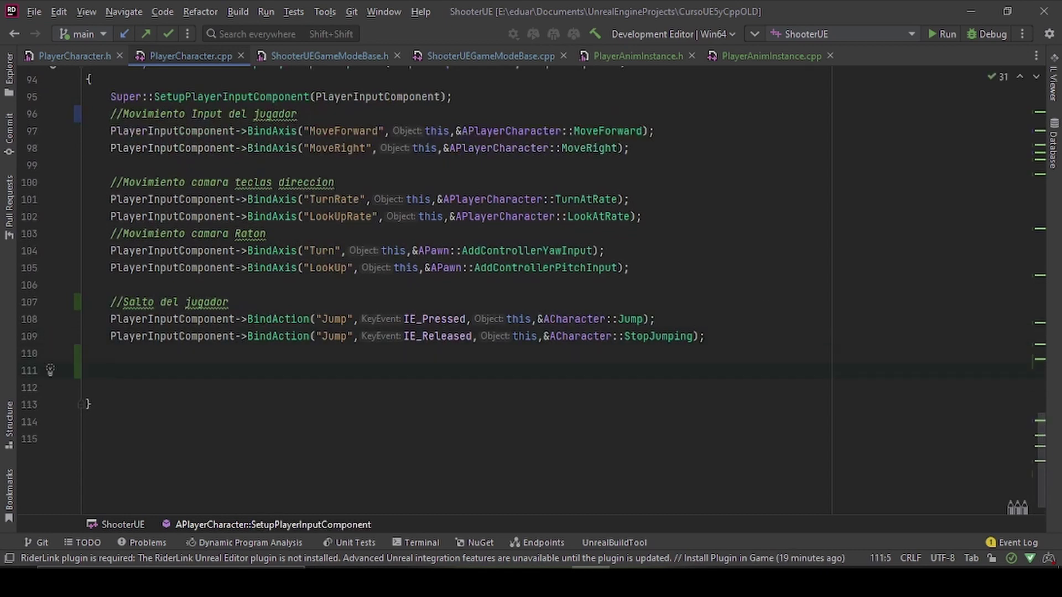
text(Pla)
text(yer)
key(Return)
text(->)
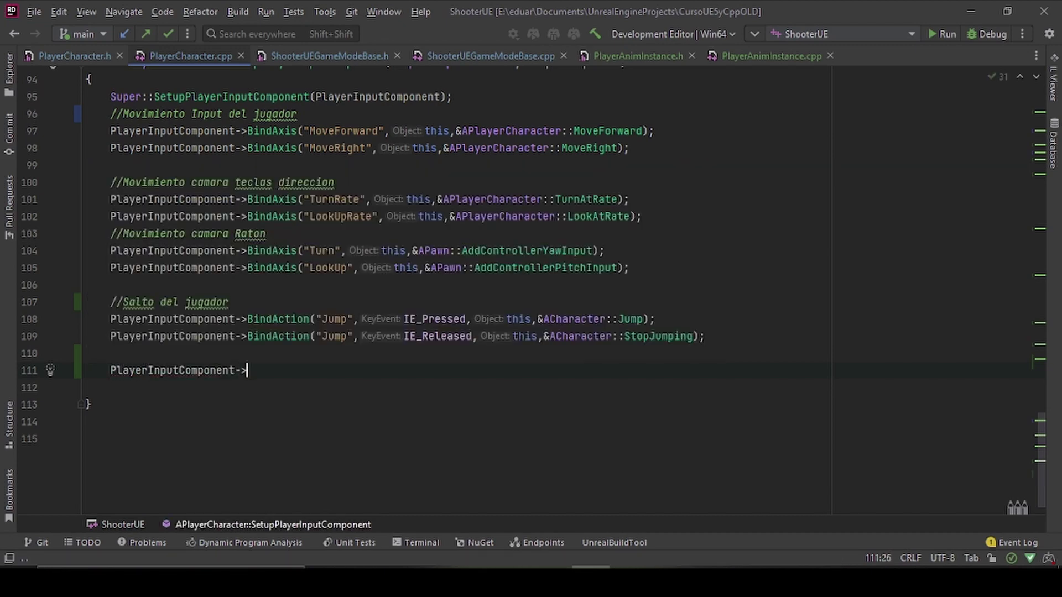
text(BindA)
key(Return)
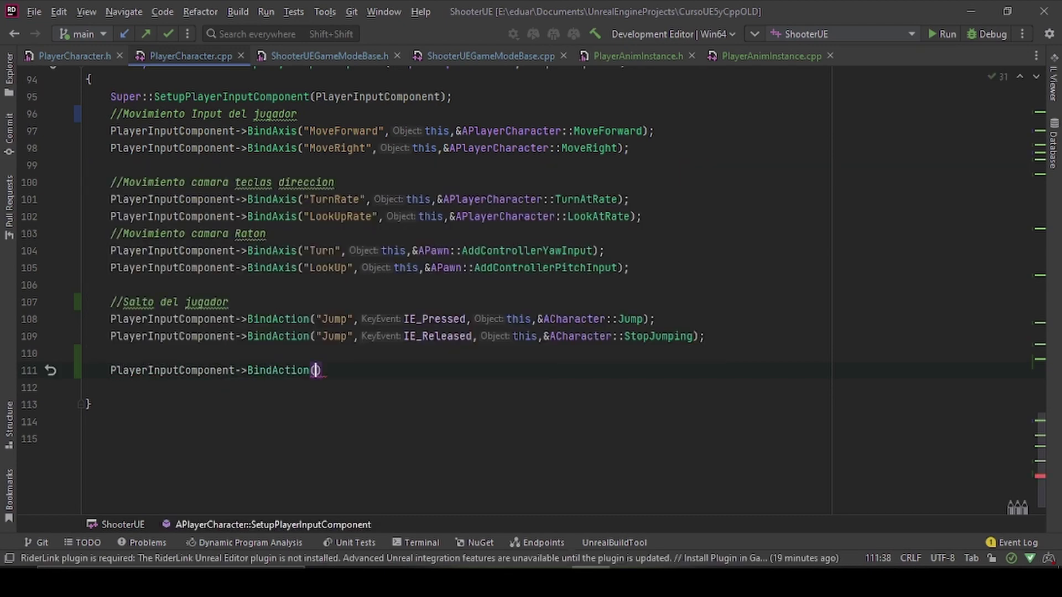
Step: Pass "Fire", IE_Pressed, this and &APlayerCharacter::Fire as the BindAction arguments
text("Fi)
key(Return)
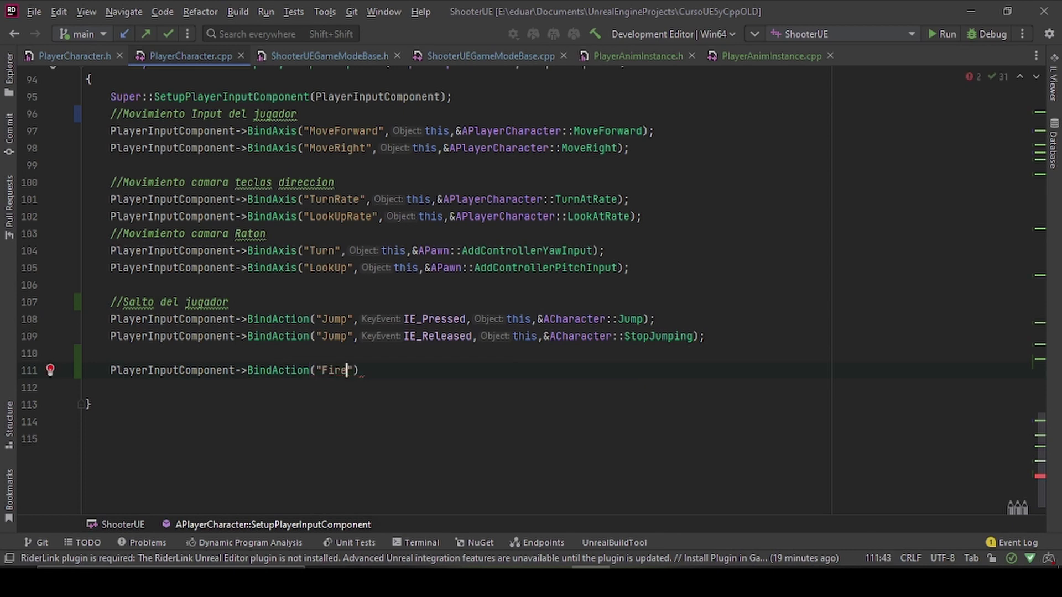
text(",IE)
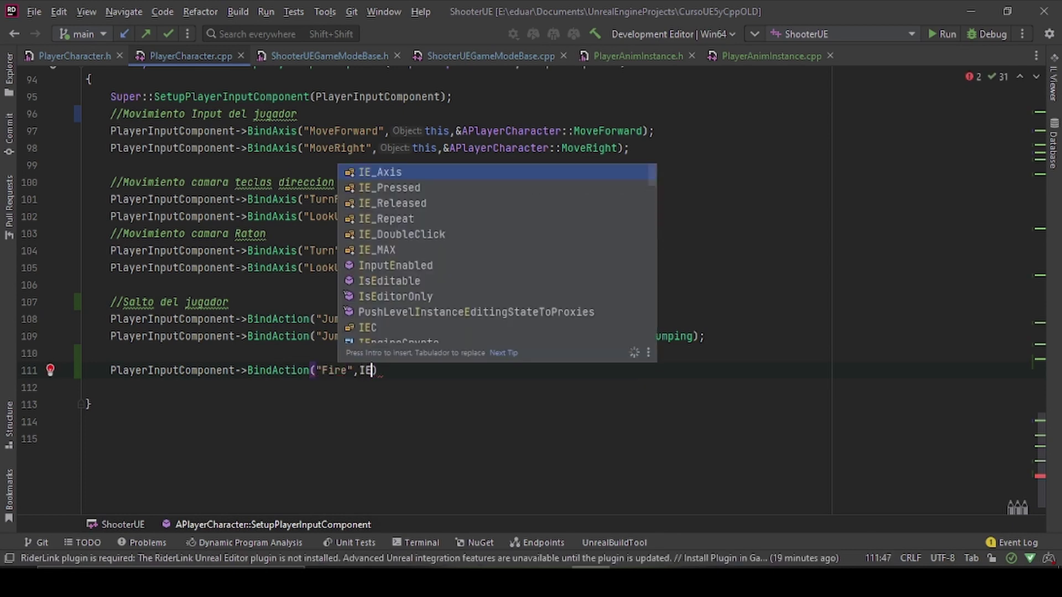
key(Down)
key(Return)
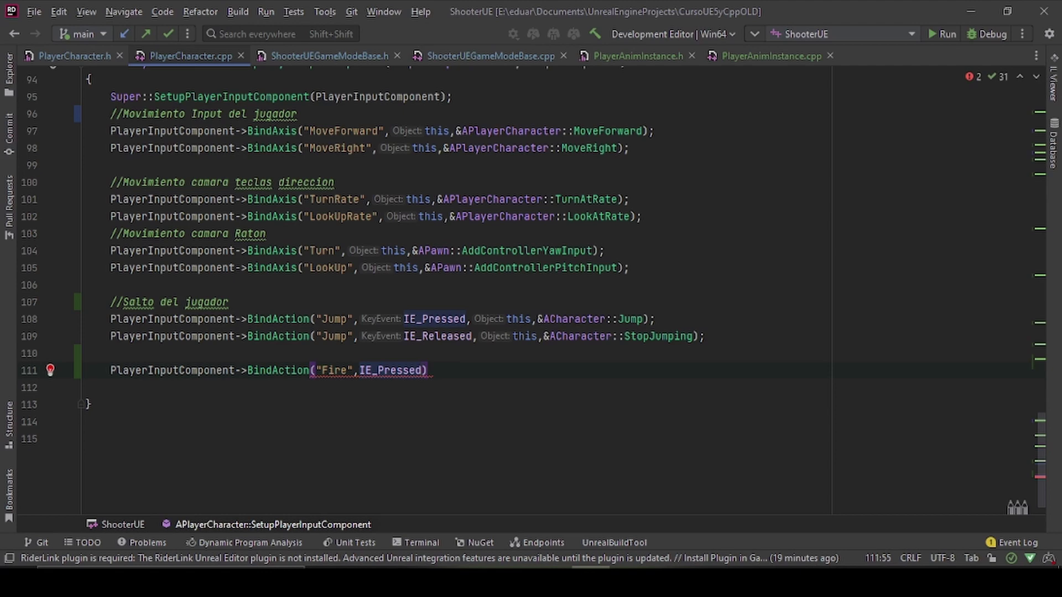
text(,this,)
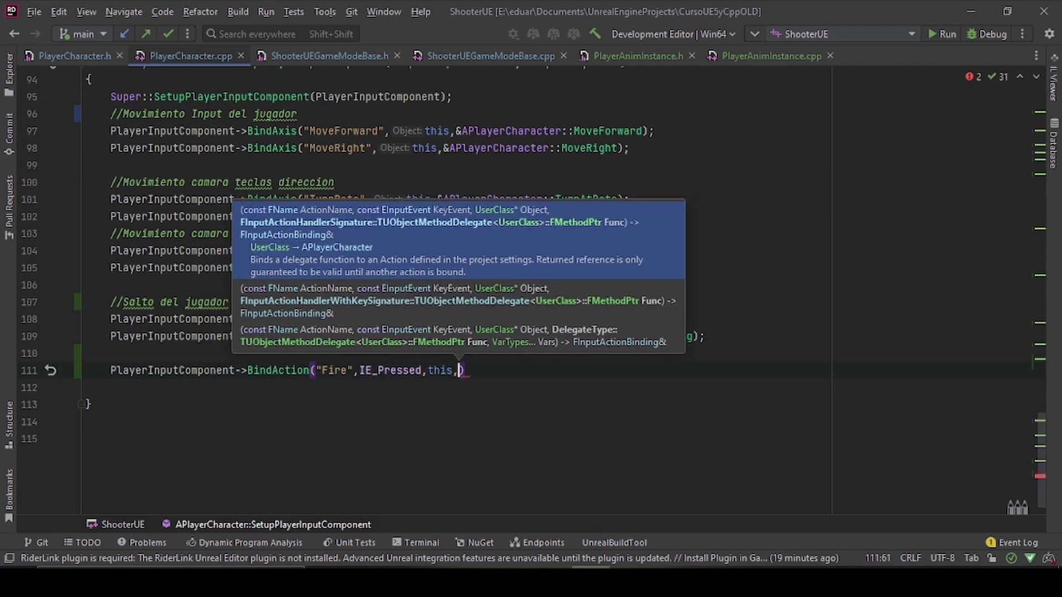
text(&)
key(ctrl+space)
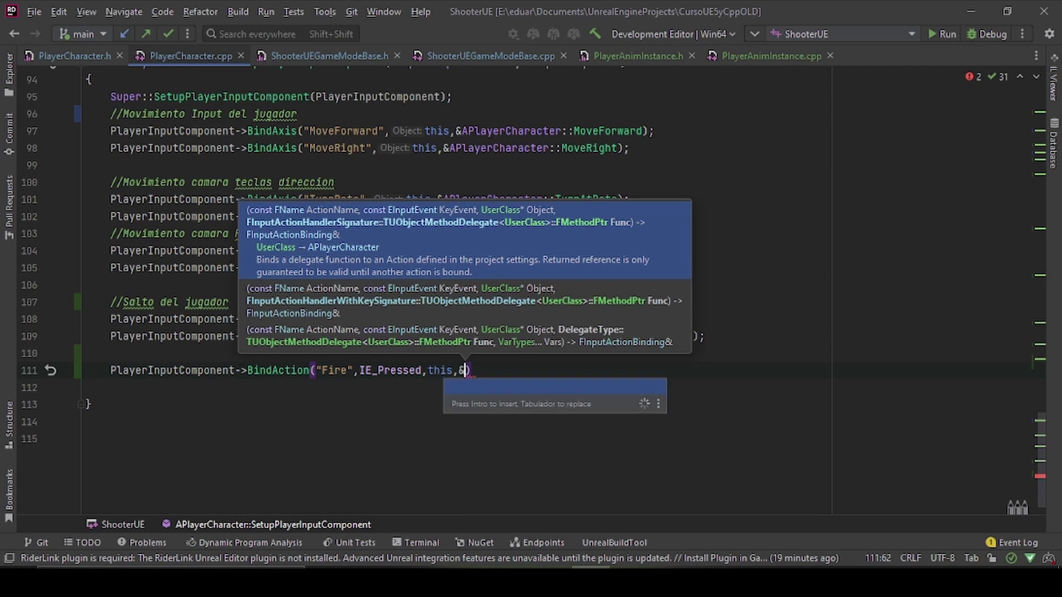
key(Return)
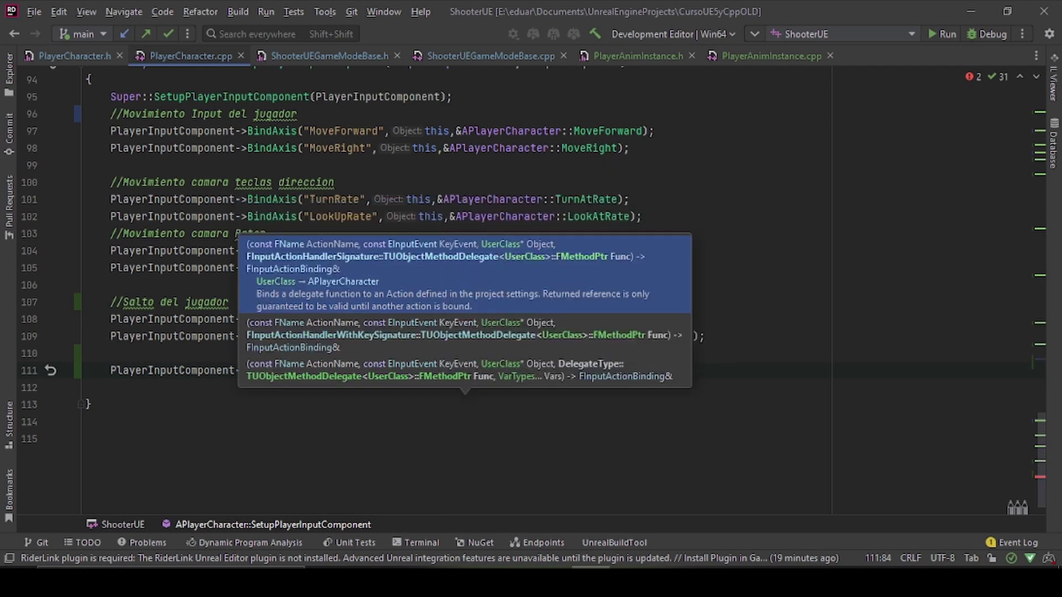
text())
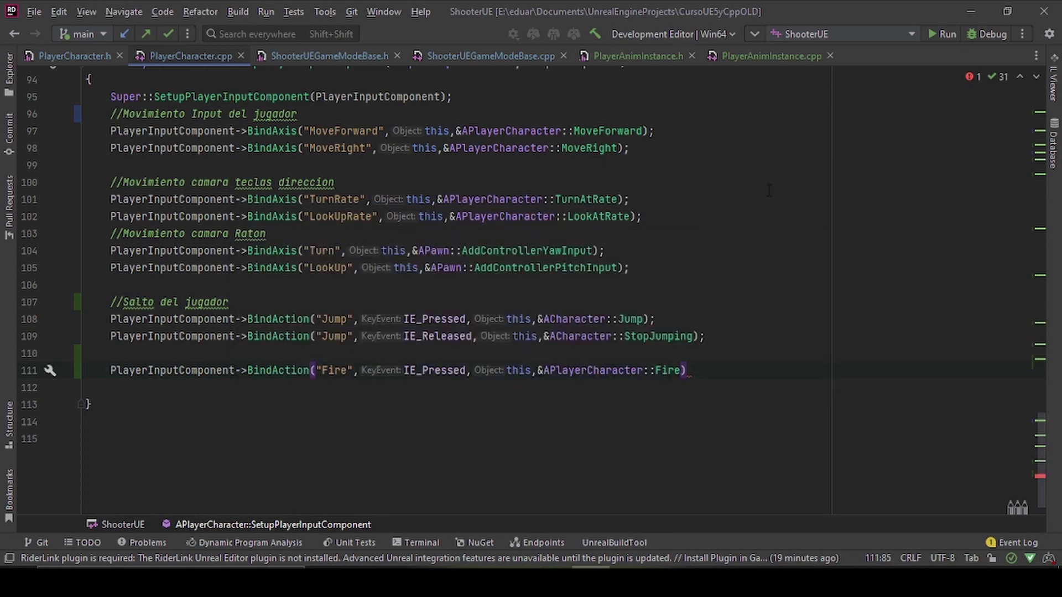
text(;)
click(457, 319)
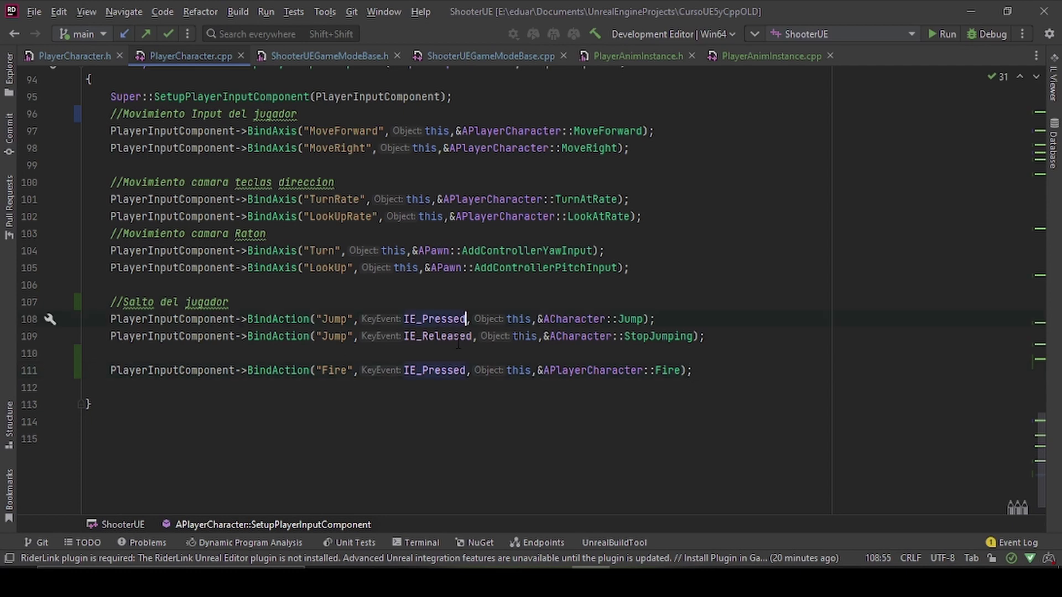
click(458, 335)
scroll(513, 446, up, 2)
scroll(508, 446, up, 1)
scroll(501, 446, down, 3)
Step: Declare USoundCue* FireSound; below BaseLookUpRate in PlayerCharacter.h
click(68, 54)
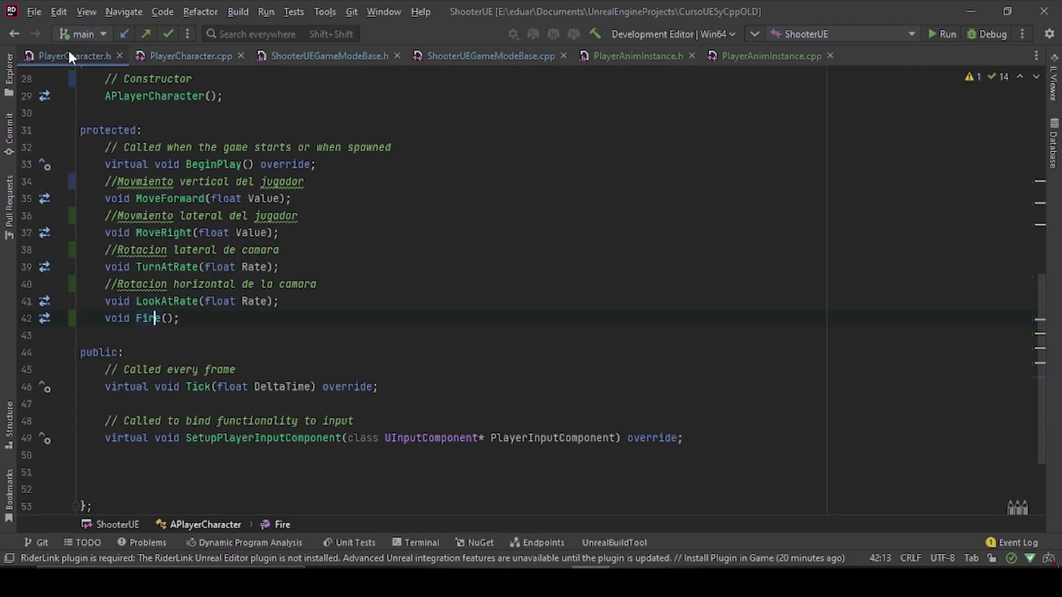
scroll(661, 316, up, 5)
scroll(660, 317, up, 5)
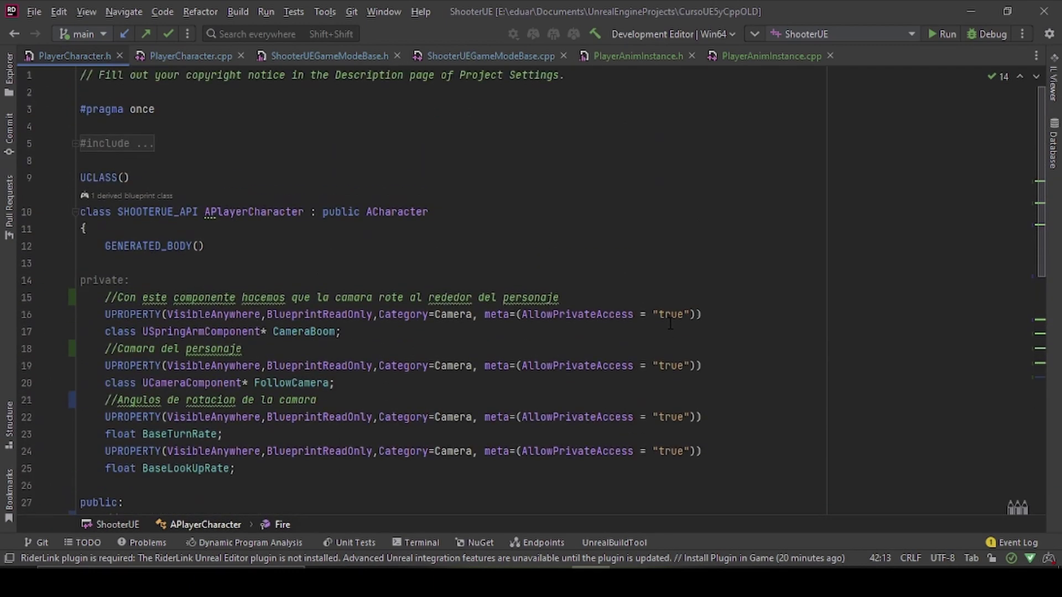
scroll(62, 253, down, 5)
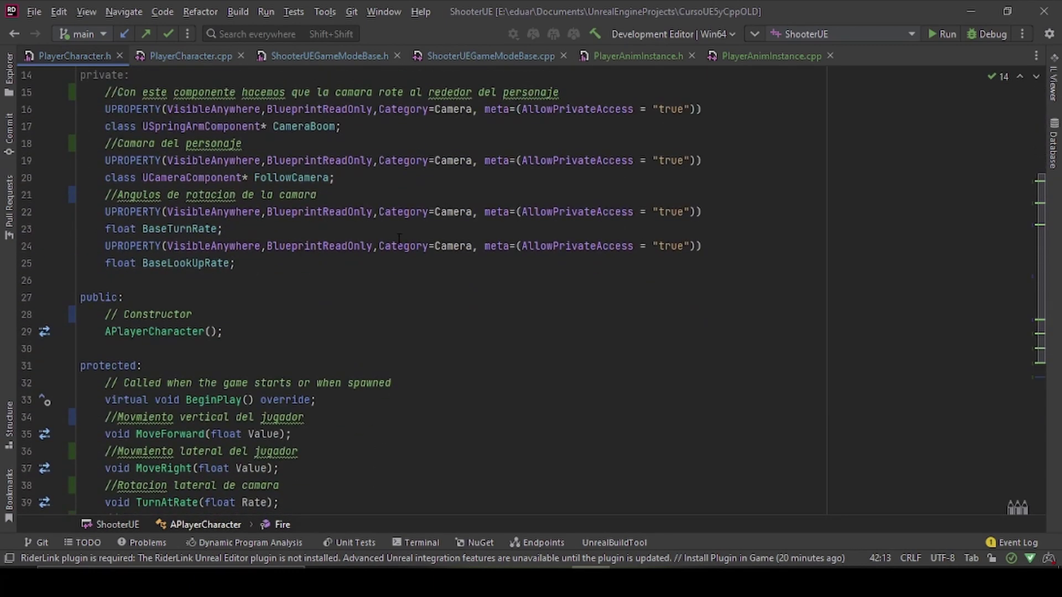
click(320, 264)
key(Return)
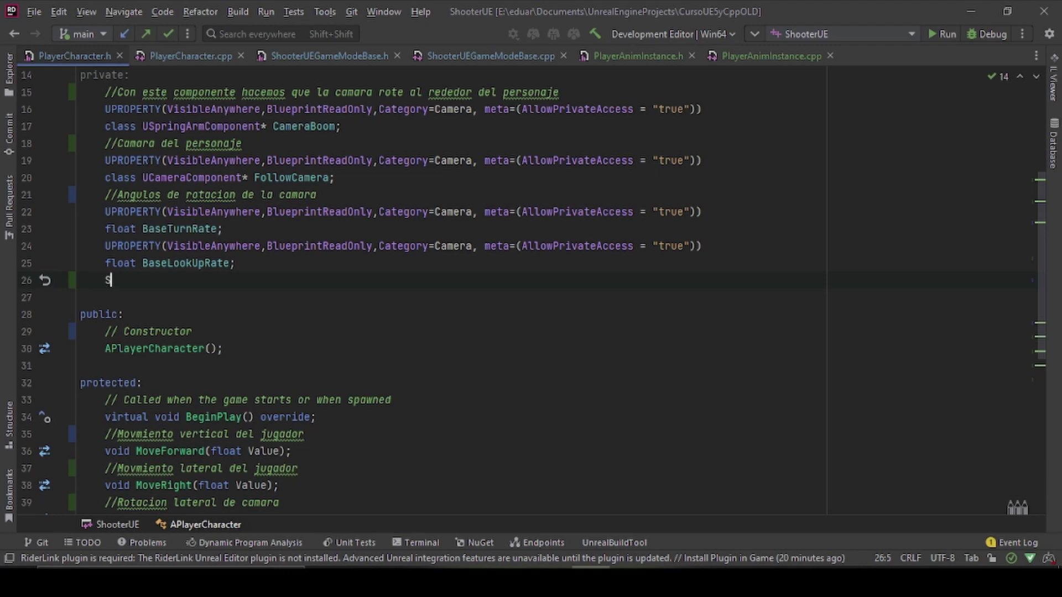
text(SOundCu)
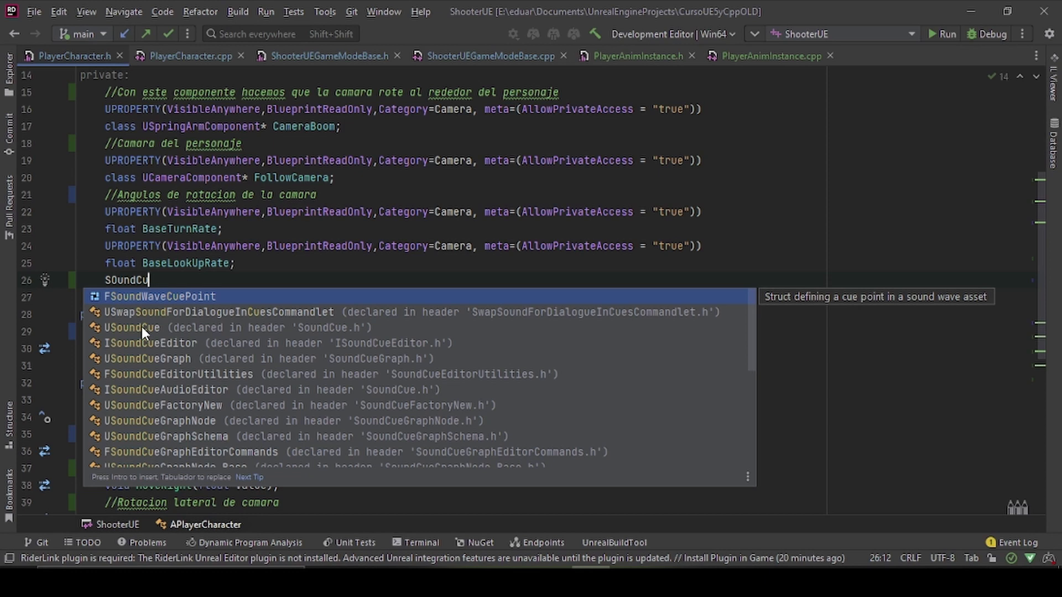
key(Escape)
key(ctrl+space)
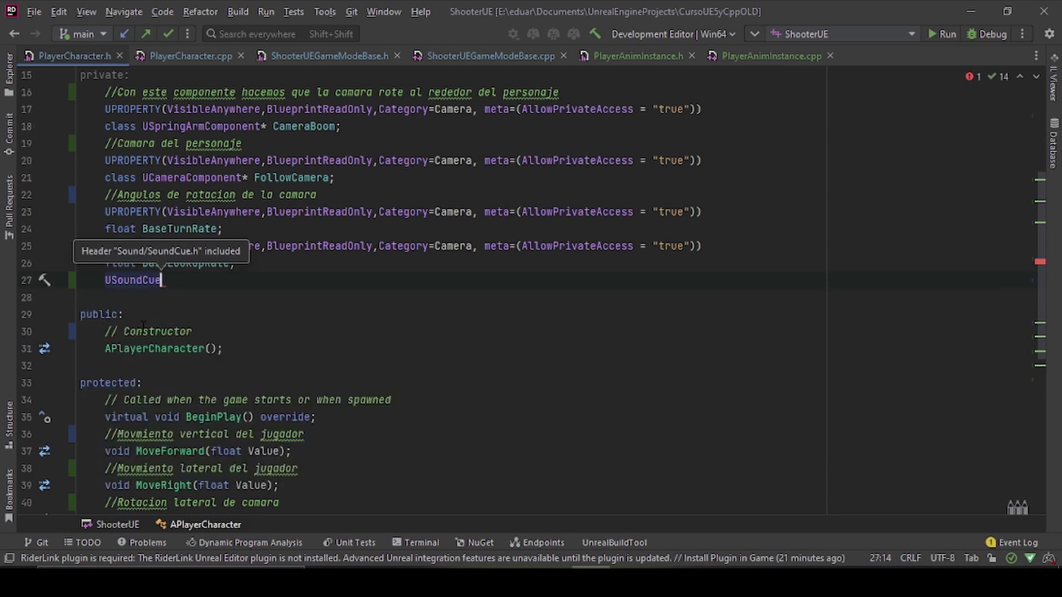
text(*)
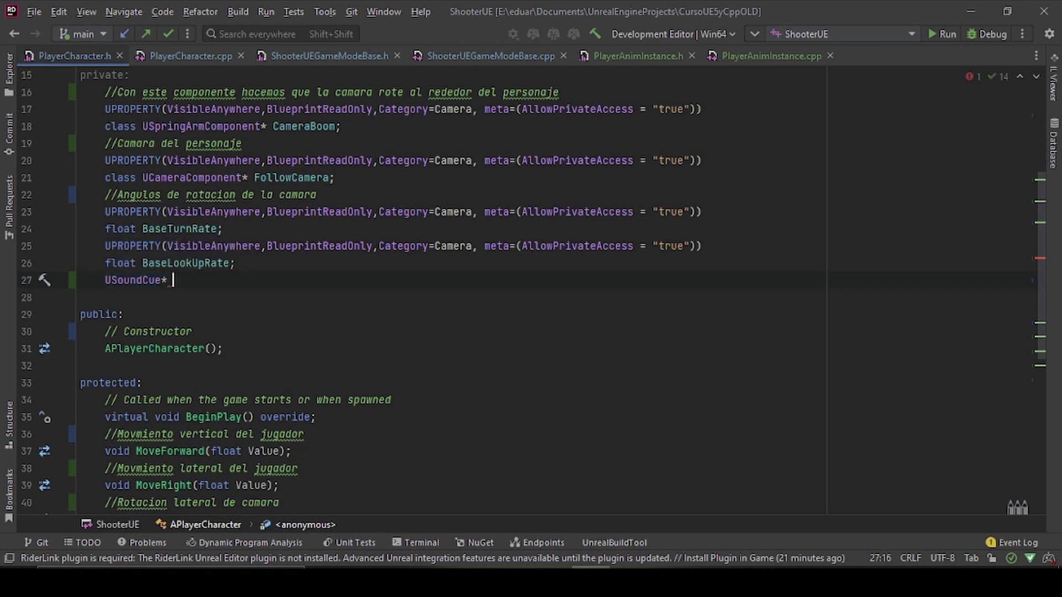
text( FireSo)
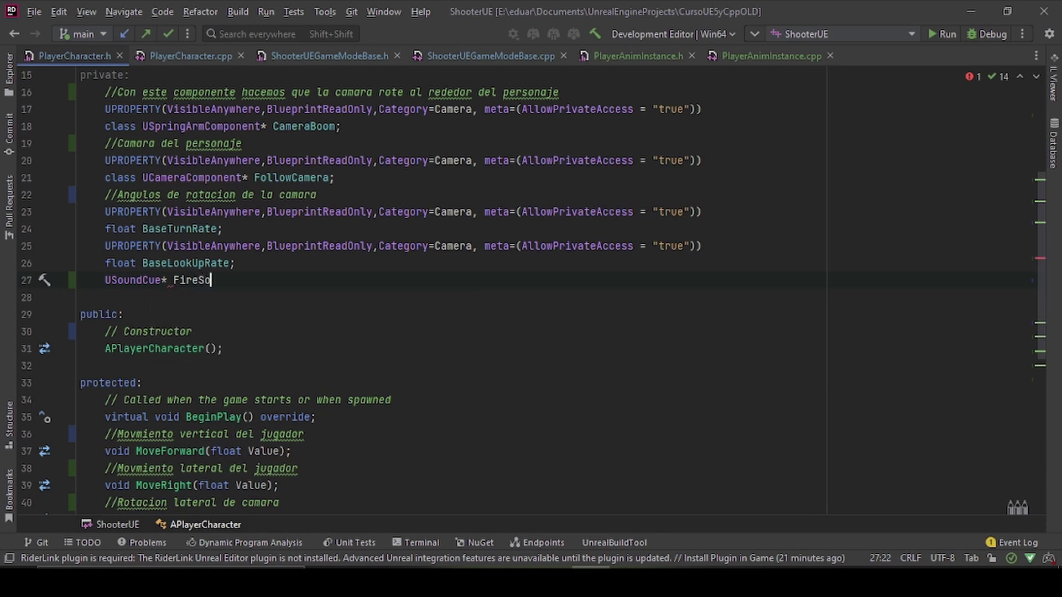
text(und;)
Step: Copy BaseLookUpRate's UPROPERTY above FireSound and change its Category from Camera to Sound
key(Up)
key(Up)
key(Home)
key(shift+ctrl+Right)
key(shift+ctrl+Right)
key(shift+ctrl+Right)
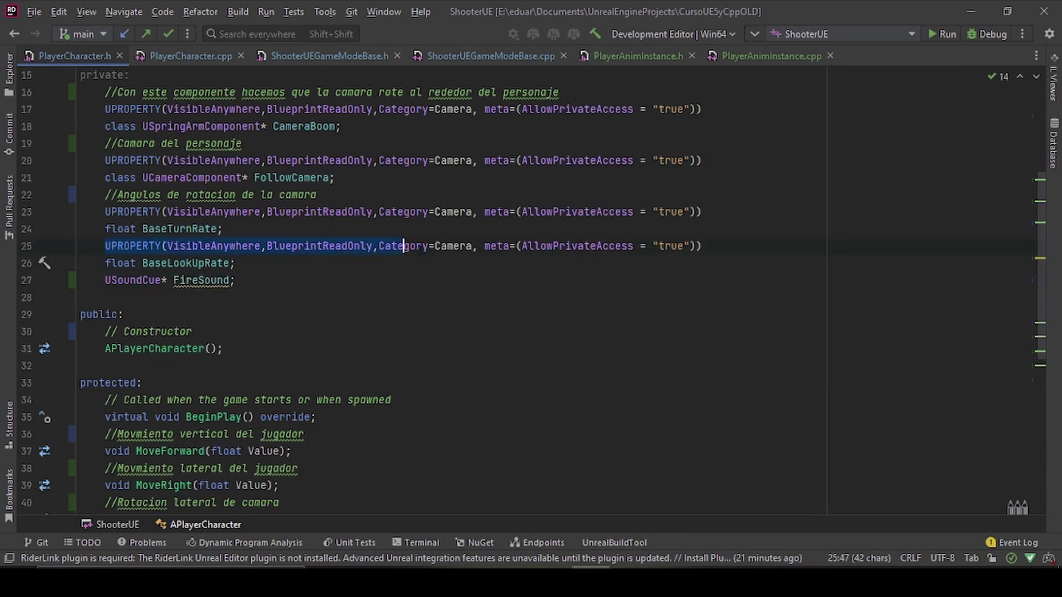
key(shift+ctrl+Right)
key(shift+ctrl+Right)
key(shift+ctrl+Right)
key(shift+ctrl+Right)
key(shift+ctrl+Right)
key(shift+ctrl+Right)
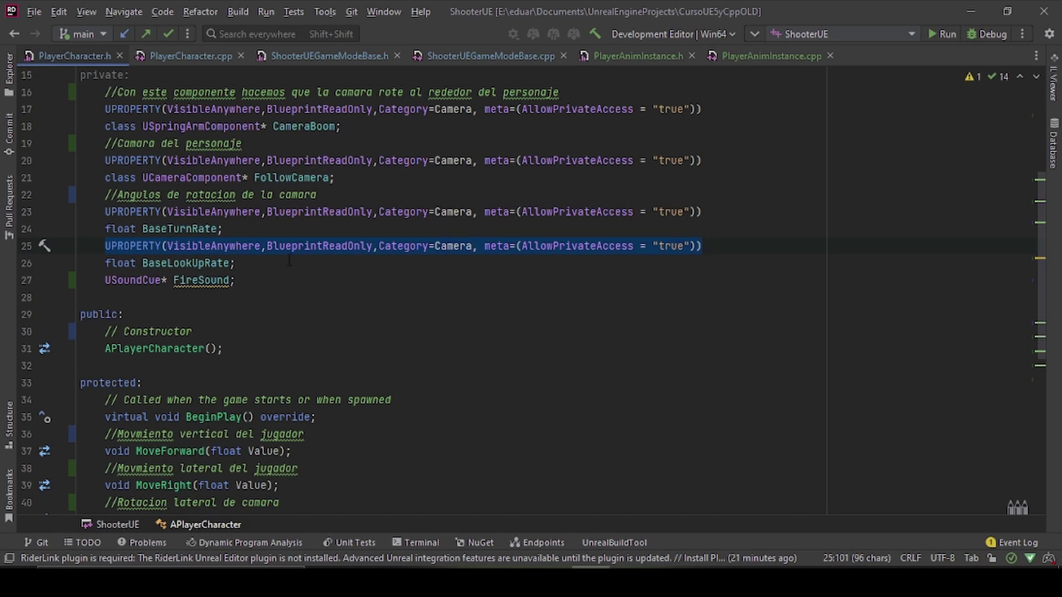
key(ctrl+c)
key(Down)
key(Return)
key(ctrl+v)
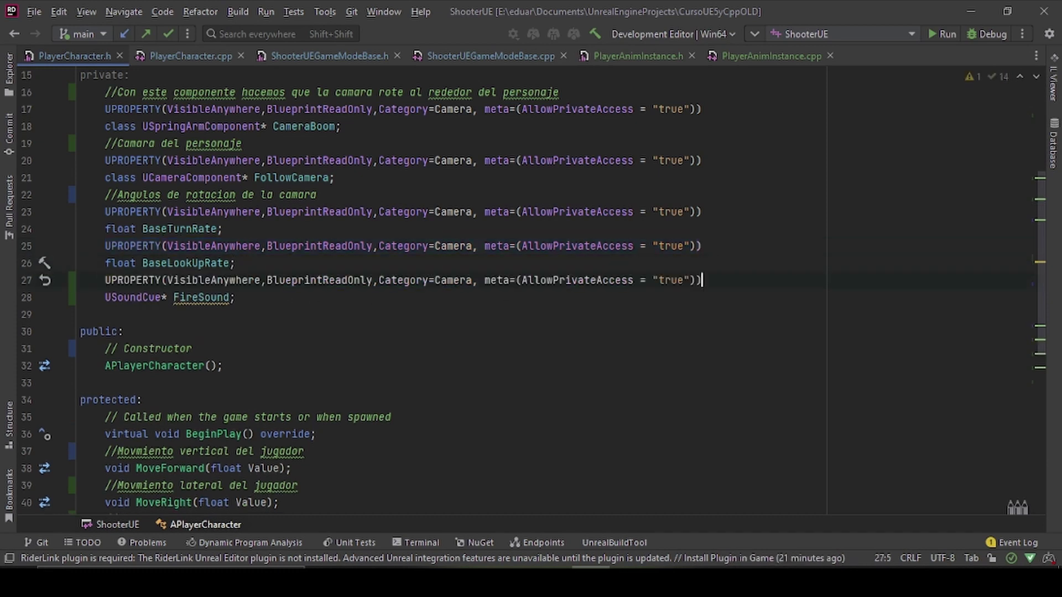
double_click(462, 277)
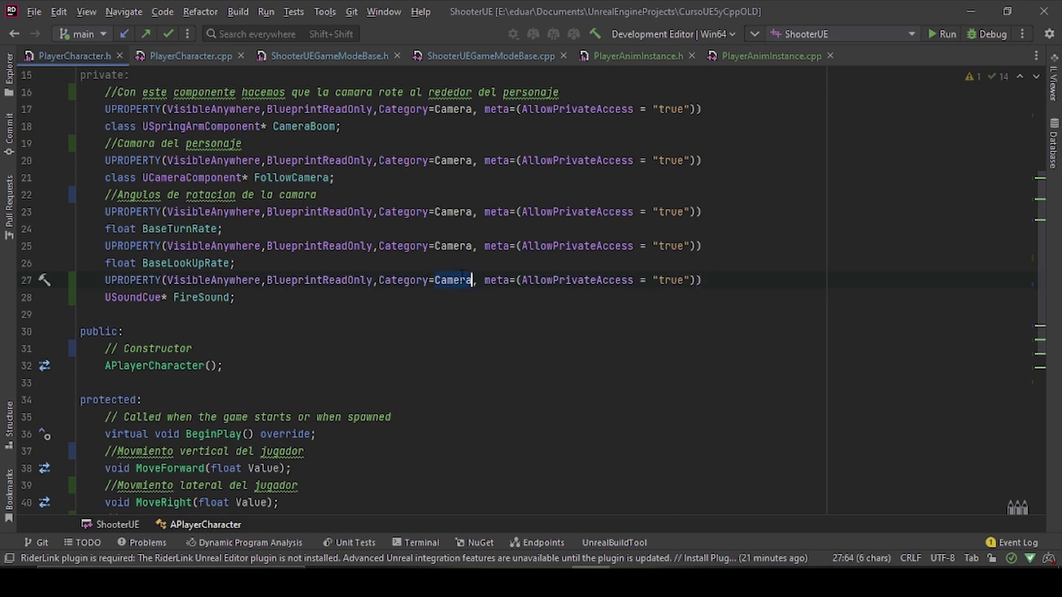
text(Sound)
key(Escape)
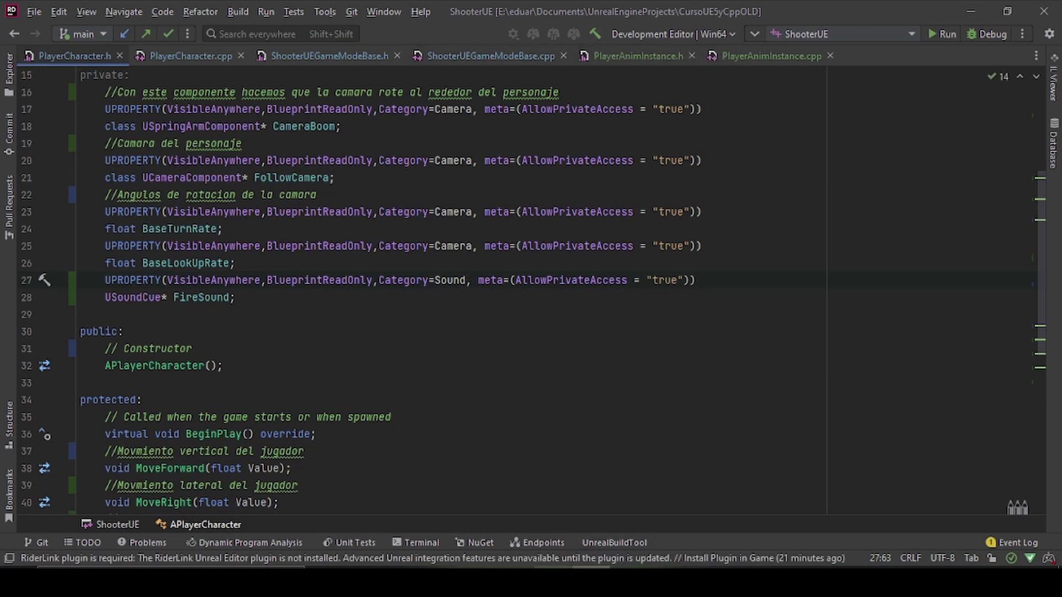
mouse_move(552, 580)
Step: Go from the Fire binding to the empty APlayerCharacter::Fire() body in PlayerCharacter.cpp
click(251, 304)
click(203, 53)
scroll(442, 277, up, 2)
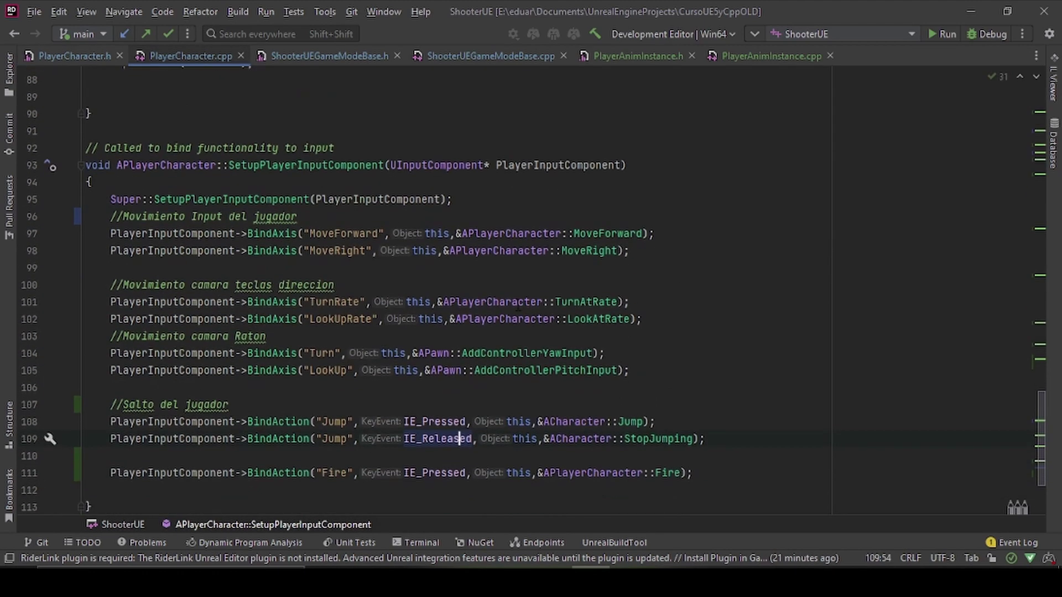
click(667, 475)
ctrl+click(668, 475)
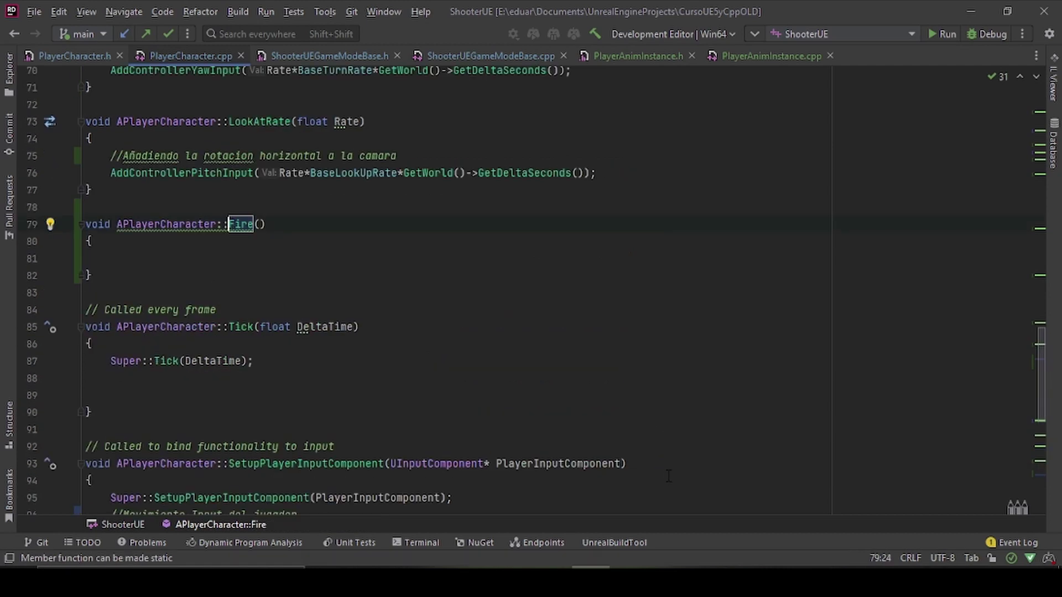
click(237, 260)
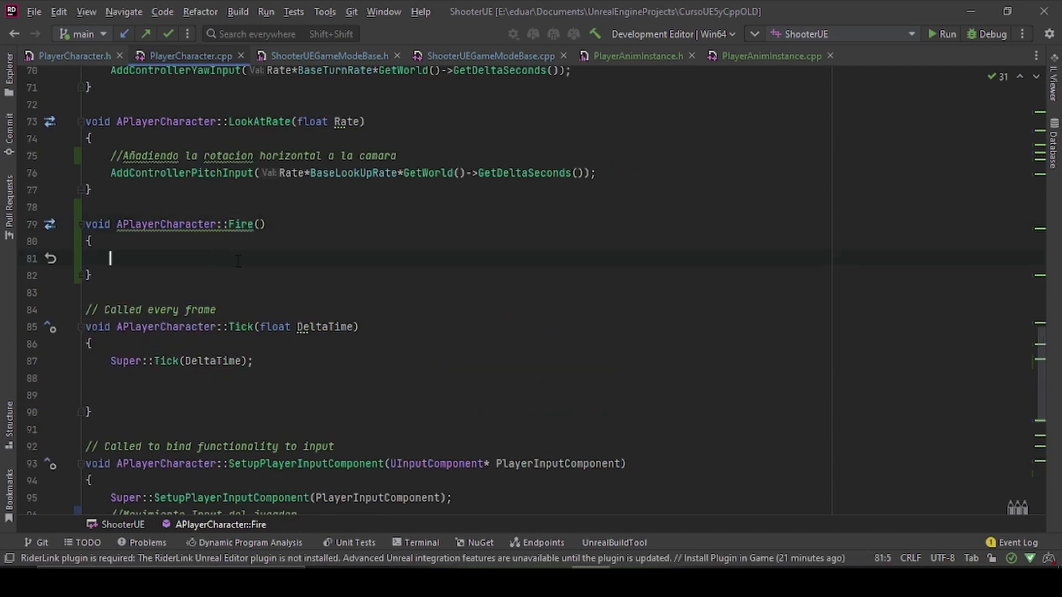
Step: Add an if(FireSound) block inside Fire()
text(if()
text(Fi)
key(Return)
text())
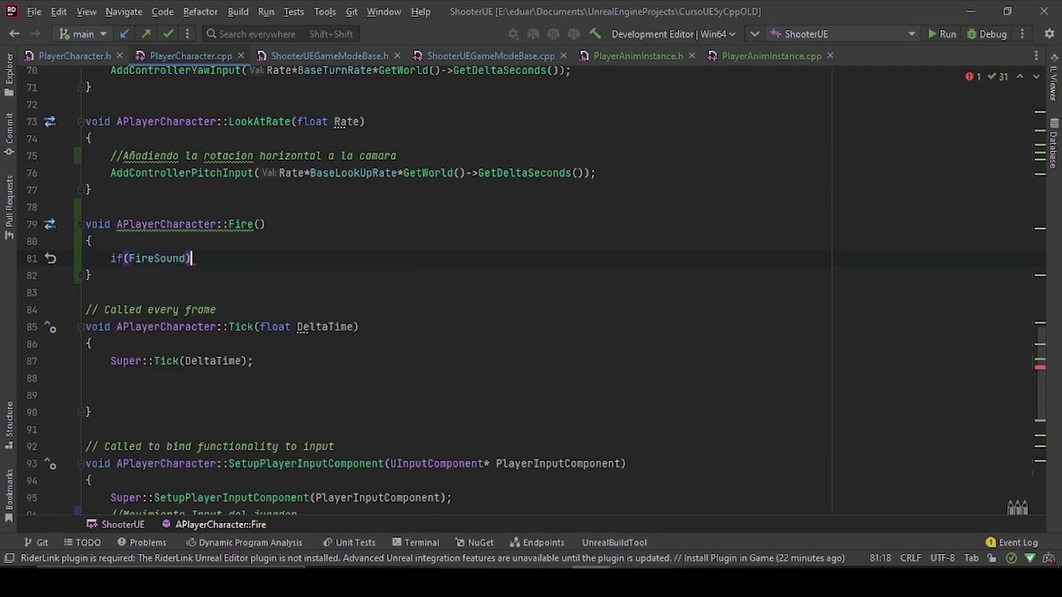
key(Return)
text({)
key(Return)
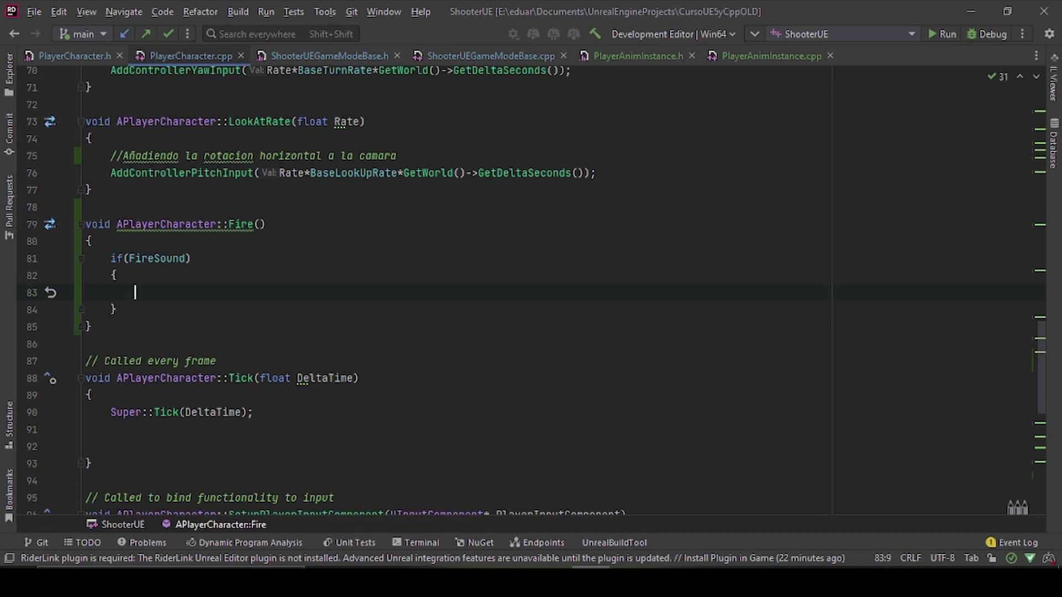
Step: Type UGameplayStatics in the block and check the GameplayStatics include at the file's top
text(UGampl)
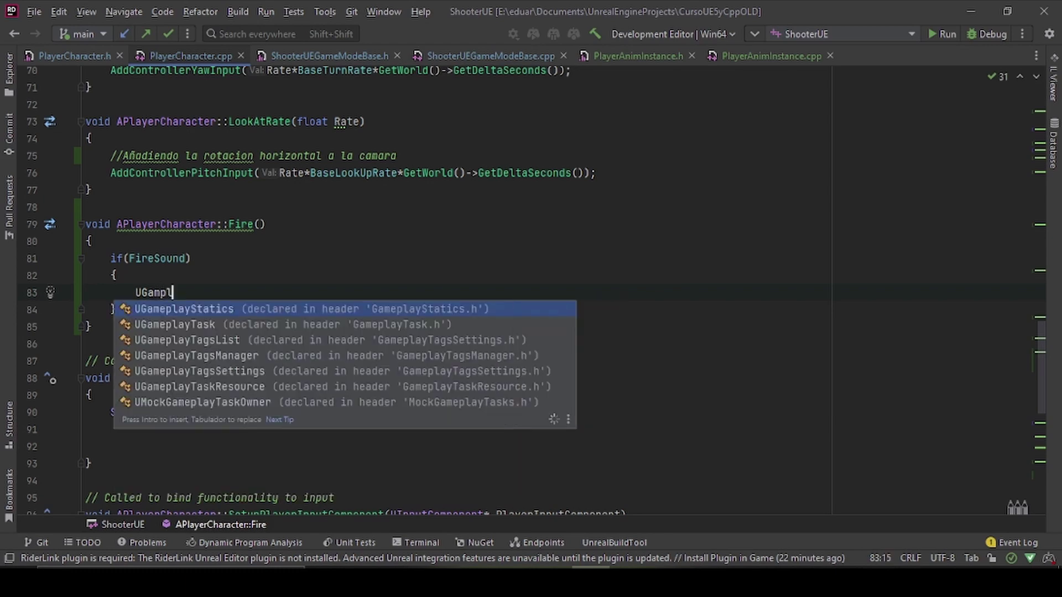
key(Return)
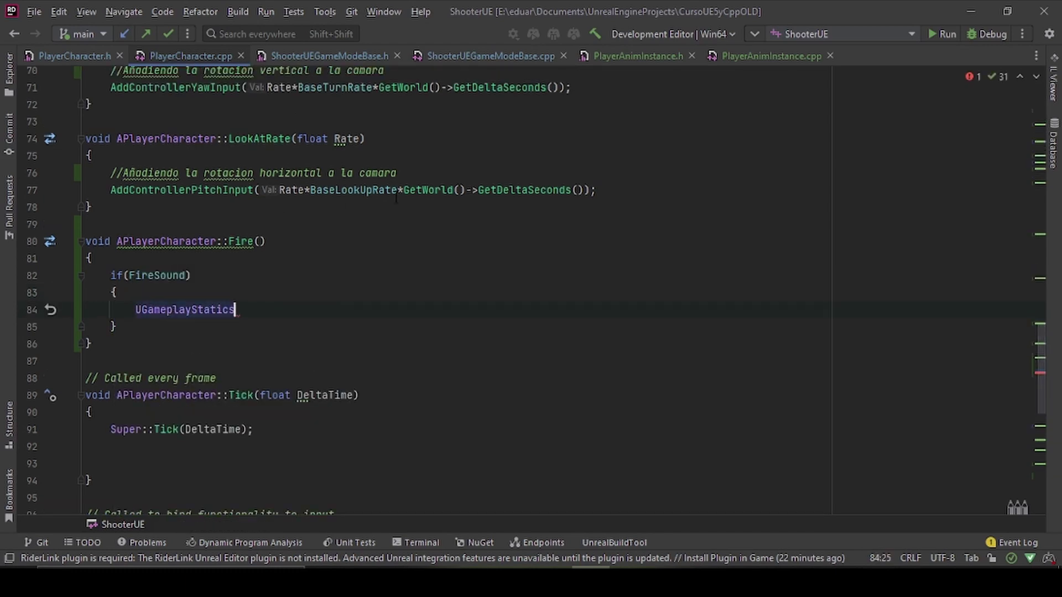
scroll(443, 287, up, 5)
scroll(442, 287, up, 13)
scroll(442, 287, up, 5)
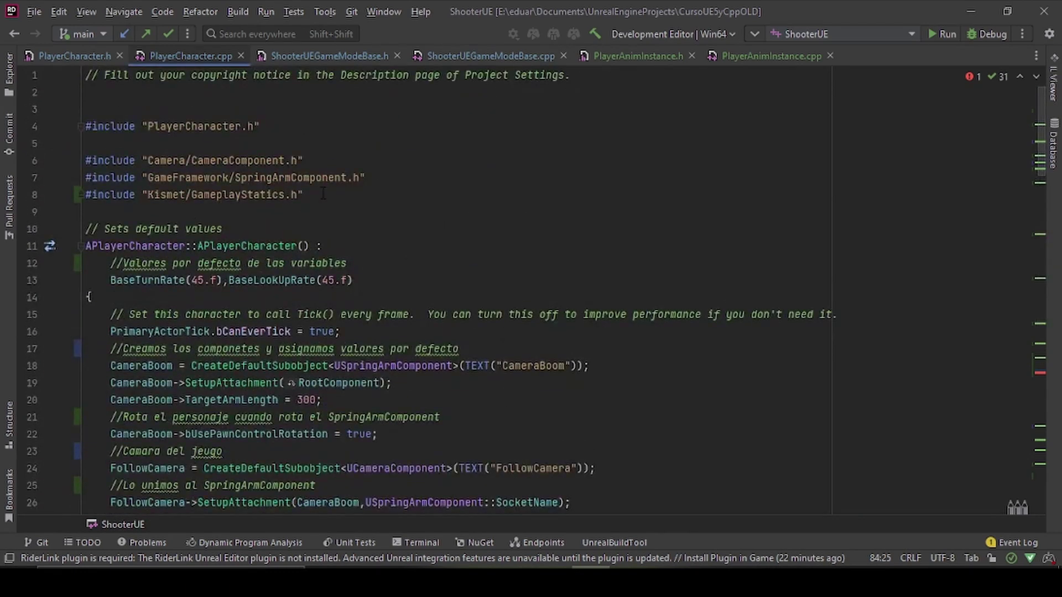
click(331, 194)
drag(178, 199, 78, 202)
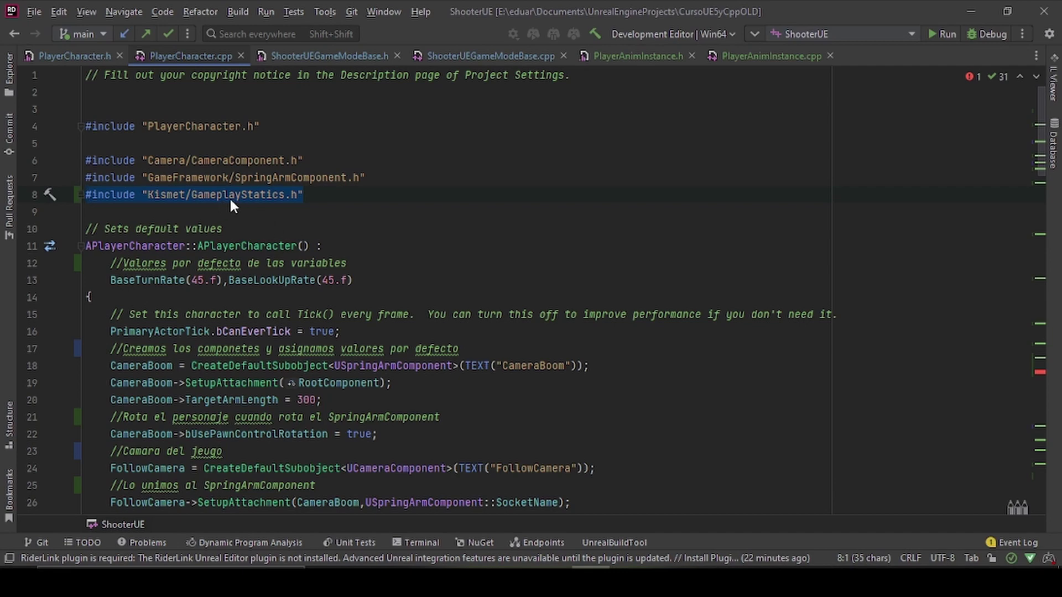
scroll(391, 233, down, 10)
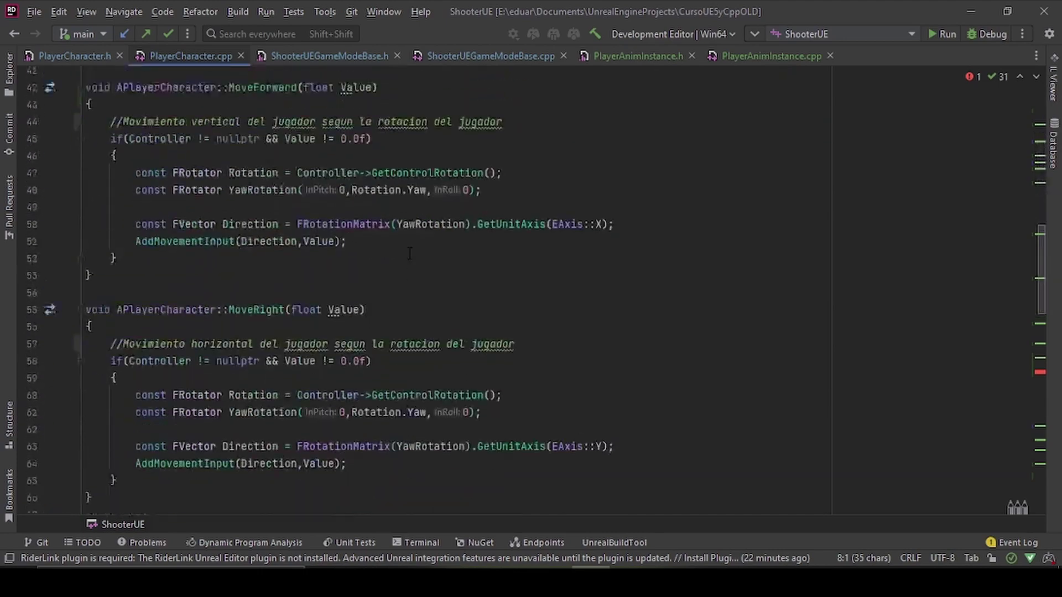
scroll(391, 233, up, 10)
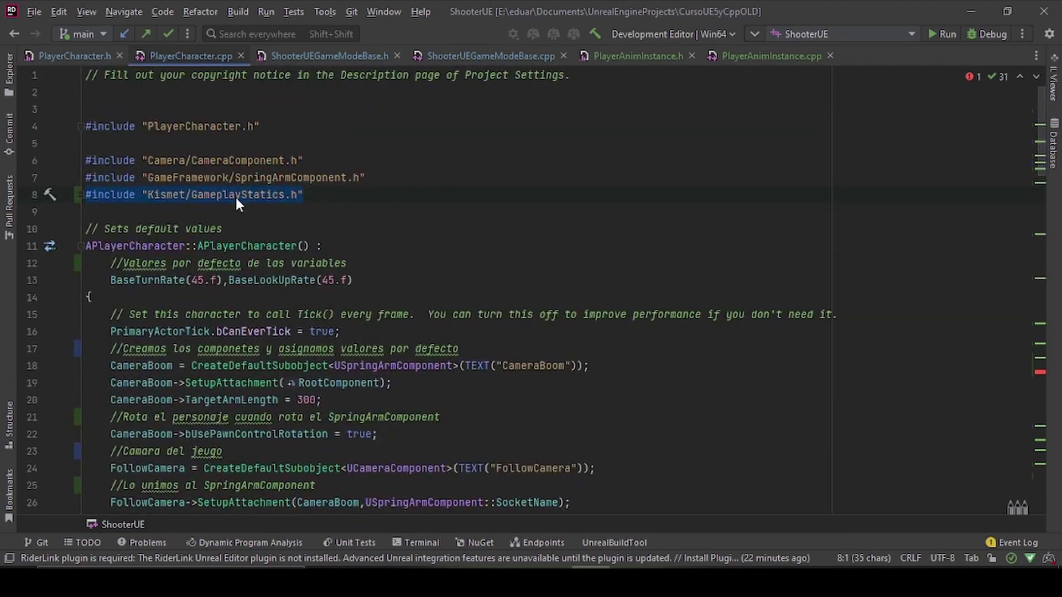
scroll(235, 194, down, 5)
scroll(330, 229, down, 10)
scroll(330, 228, down, 2)
scroll(330, 228, down, 4)
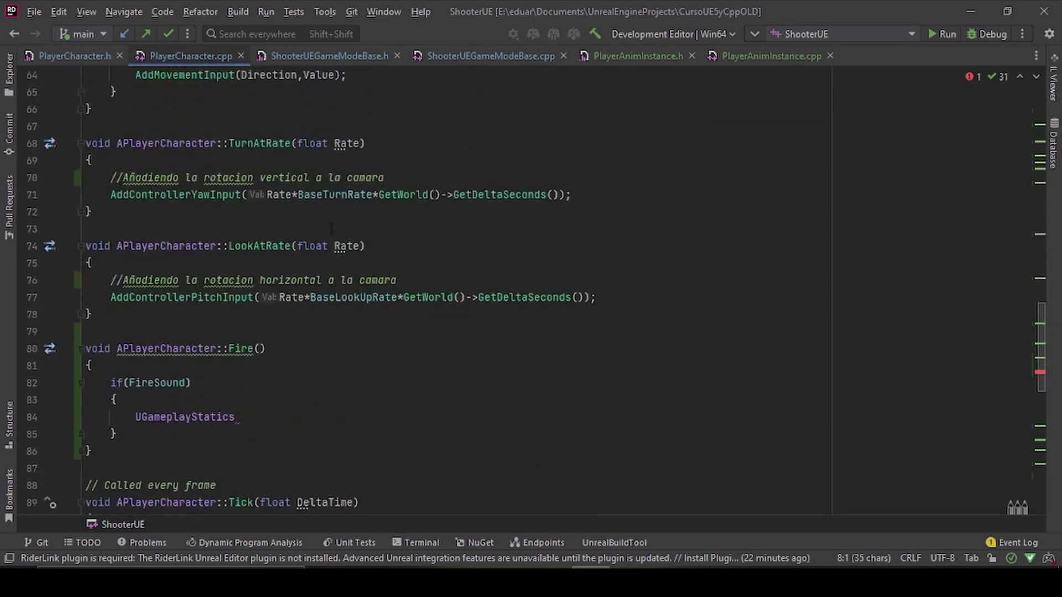
scroll(310, 288, down, 2)
click(304, 302)
Step: Complete the call as UGameplayStatics::PlaySound2D(this, FireSound)
click(304, 314)
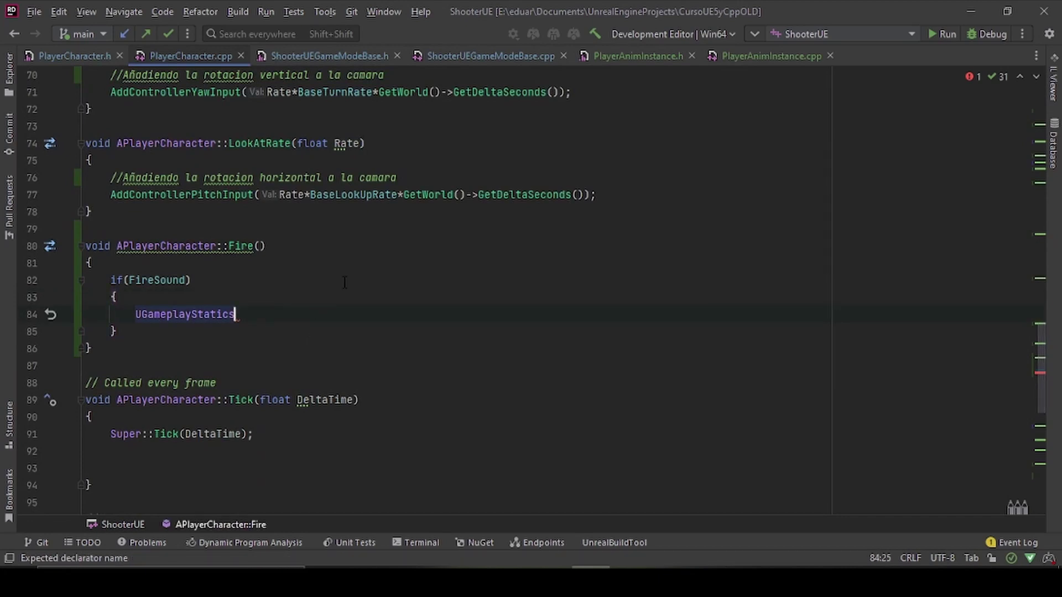
text(::)
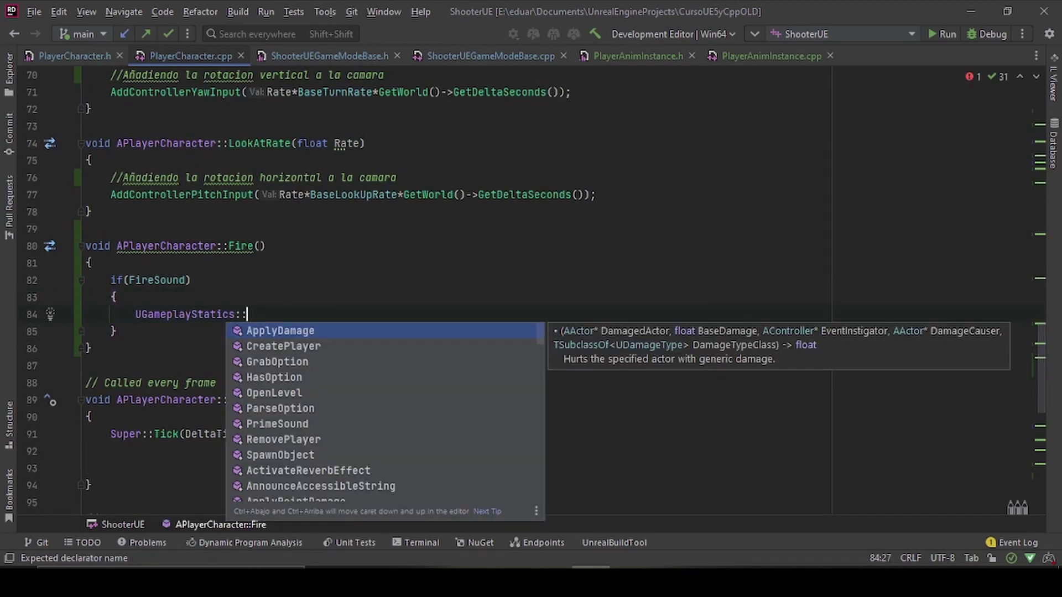
text(GetPla)
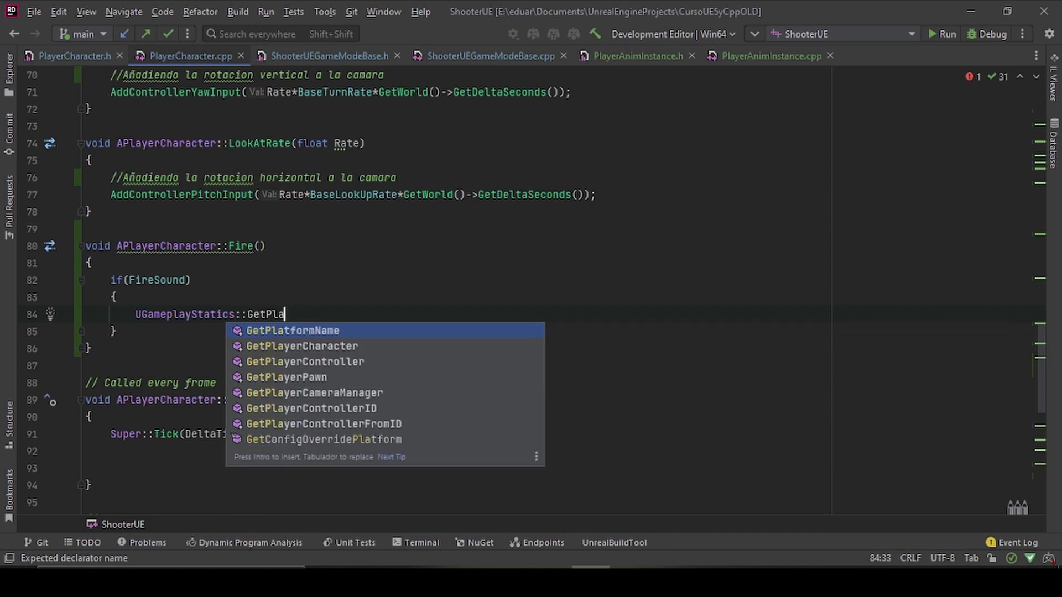
key(Down)
key(Down)
key(Down)
key(Down)
key(BackSpace)
key(BackSpace)
key(BackSpace)
key(BackSpace)
key(BackSpace)
key(BackSpace)
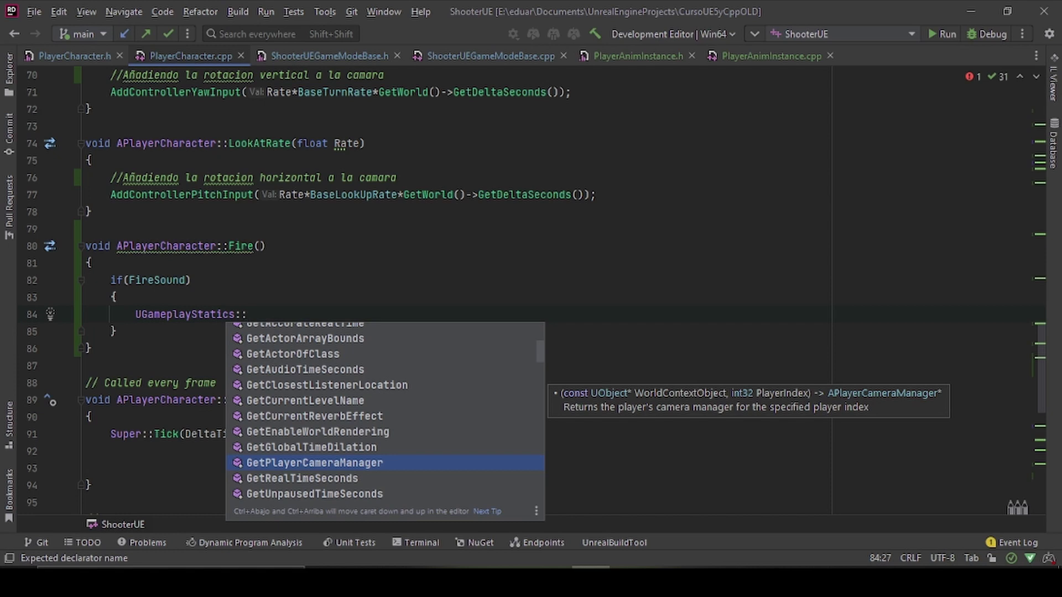
text(Pla)
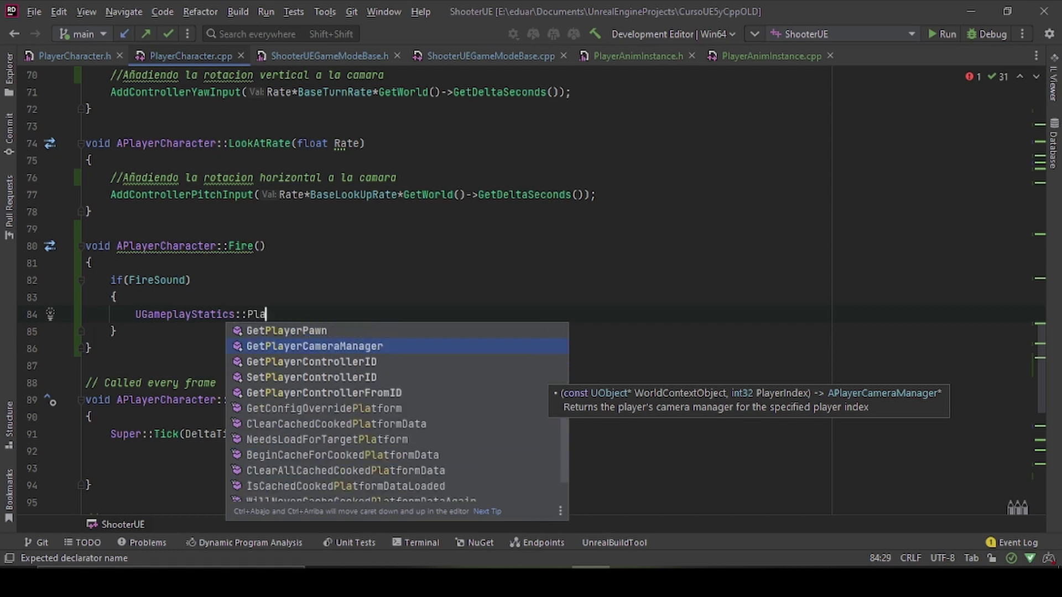
text(ySou)
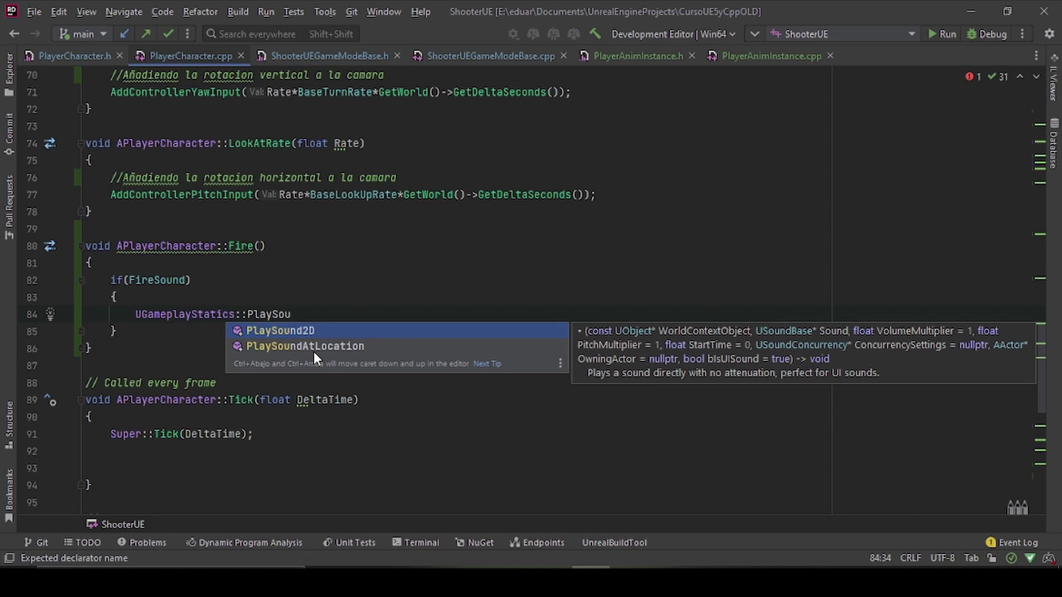
key(Return)
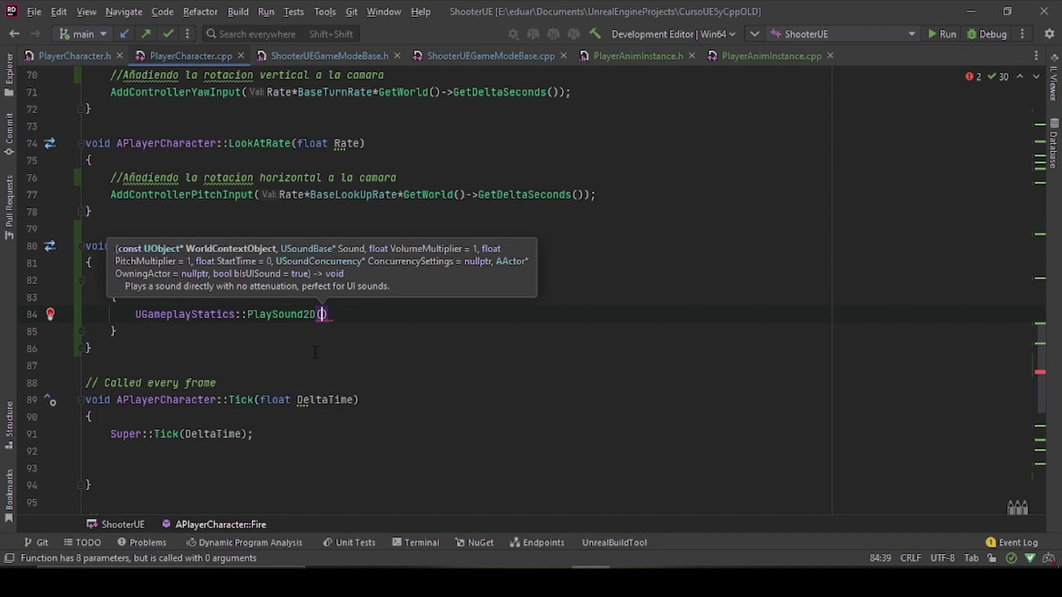
text(this,)
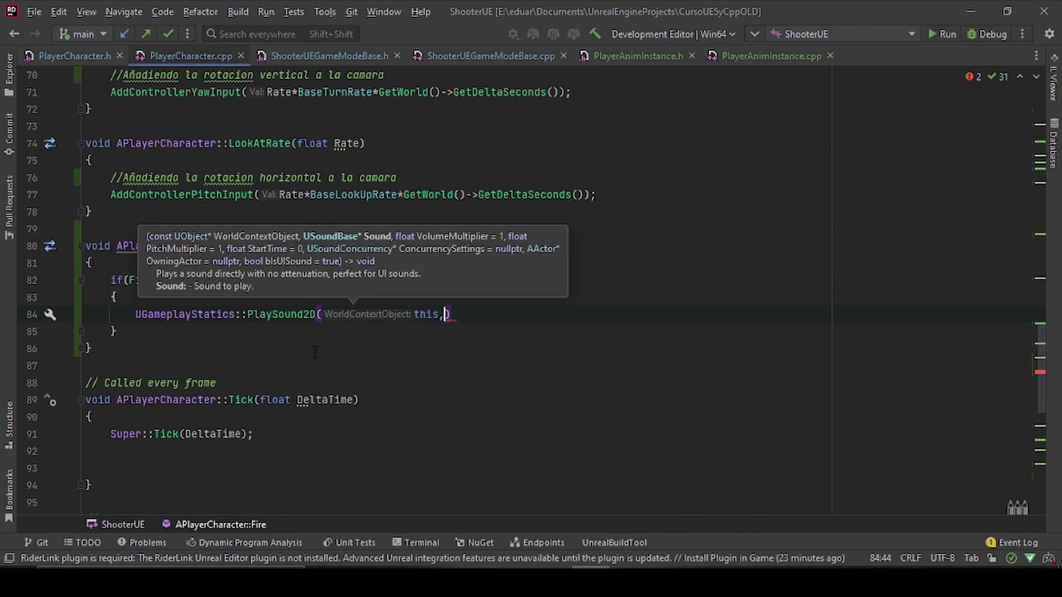
text(Fire)
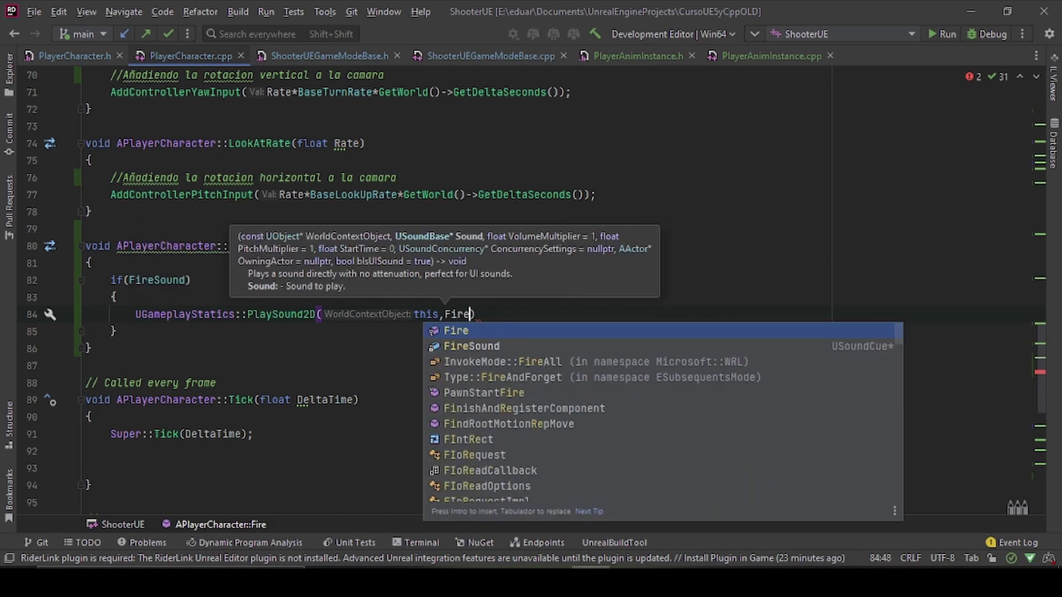
key(Return)
Step: Finish the PlaySound2D statement with a semicolon and hot-reload via Live Coding
text(;)
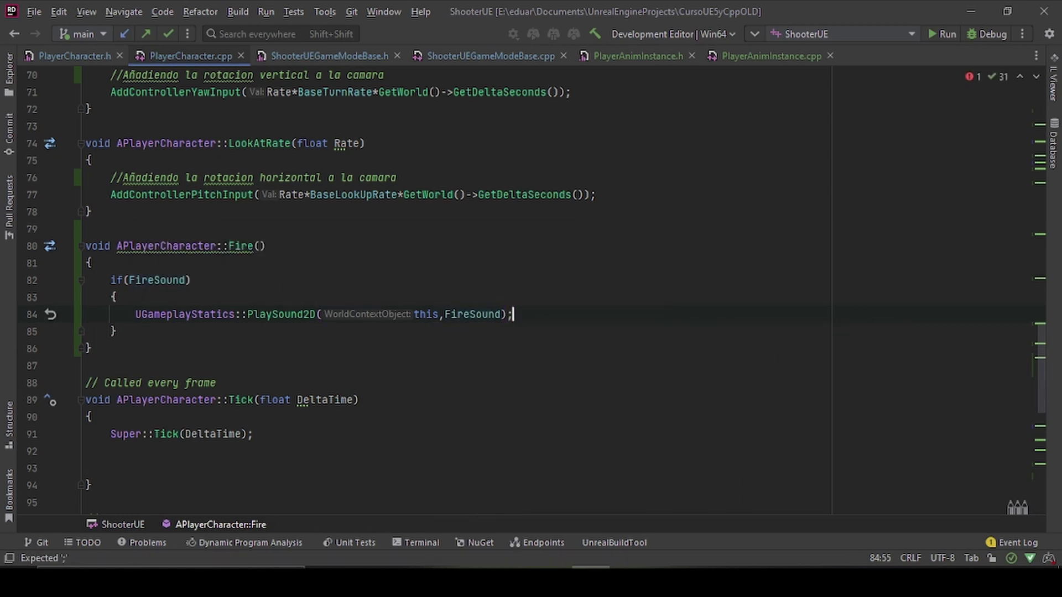
click(522, 561)
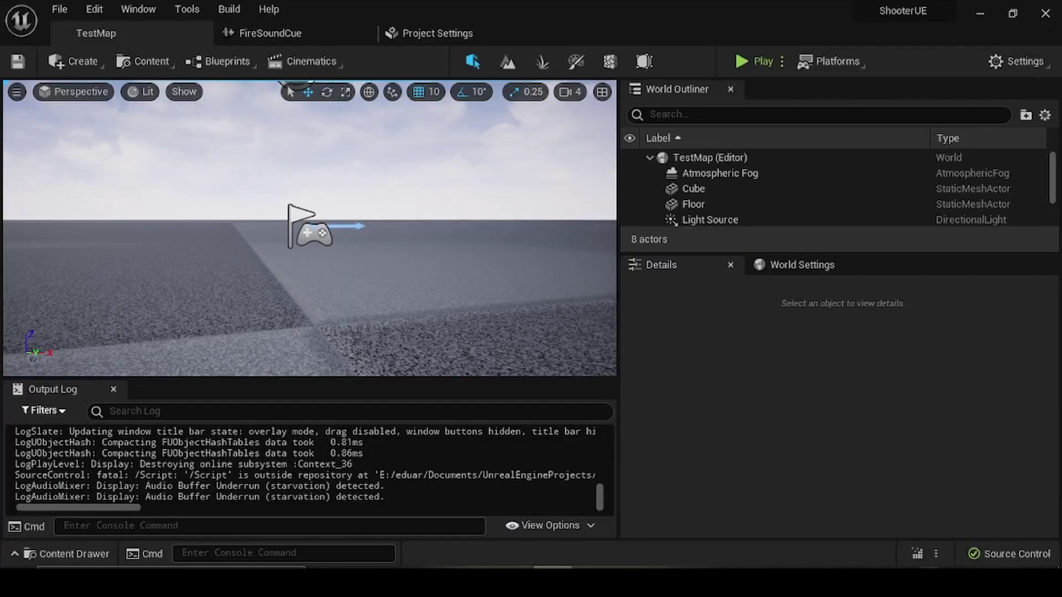
click(913, 554)
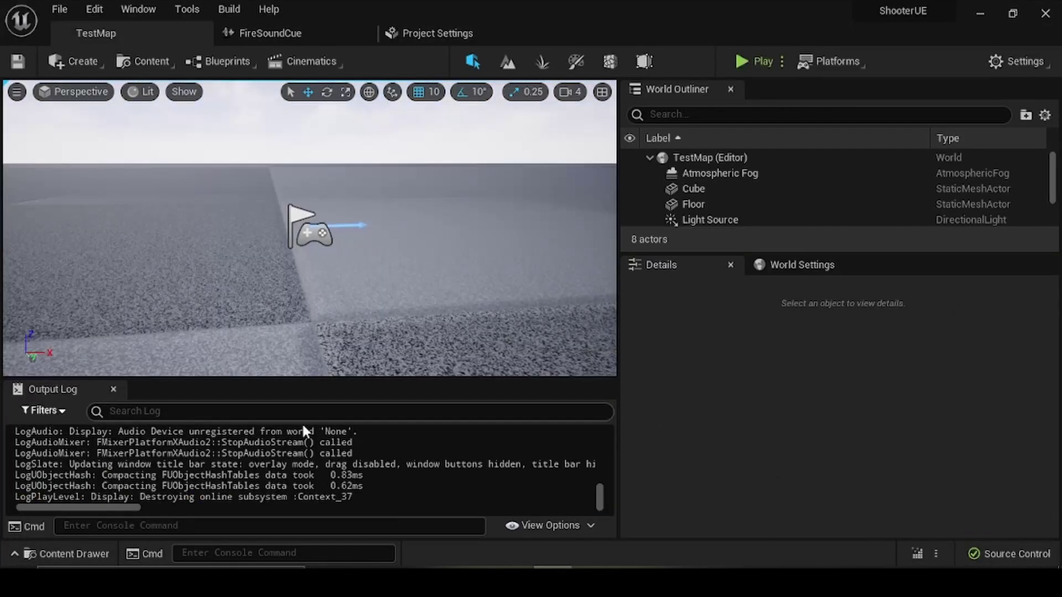
Step: Open PlayerCharacterBP from Blueprints in the full Blueprint editor to check Fire Sound
click(69, 553)
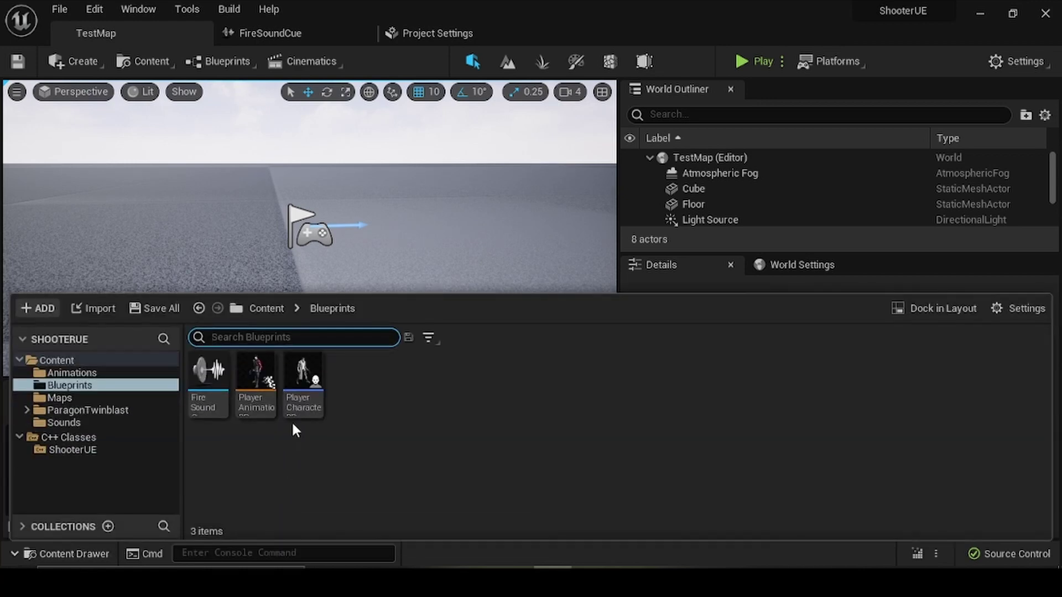
double_click(299, 394)
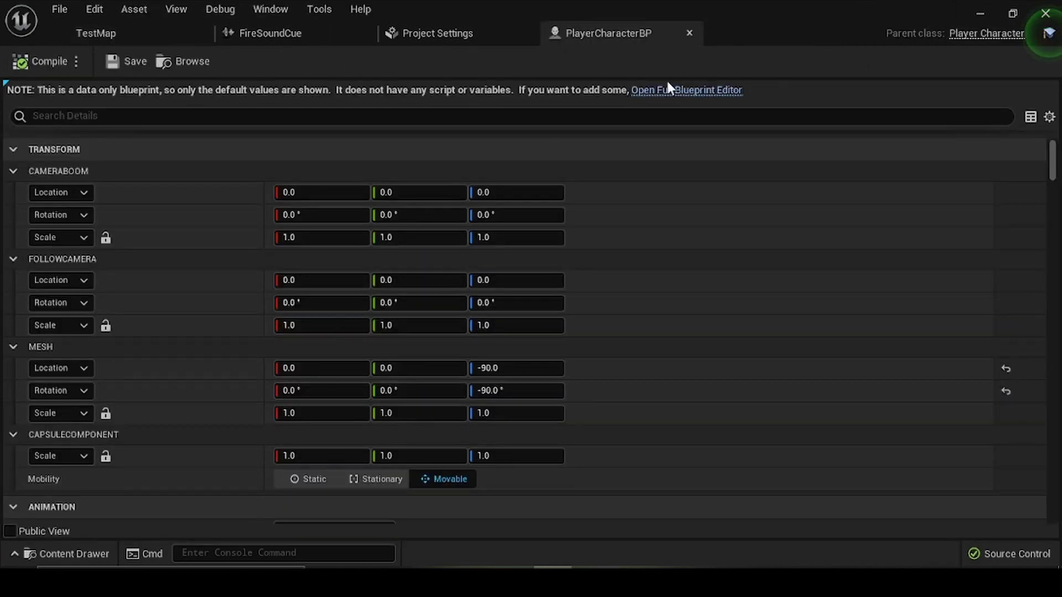
click(721, 90)
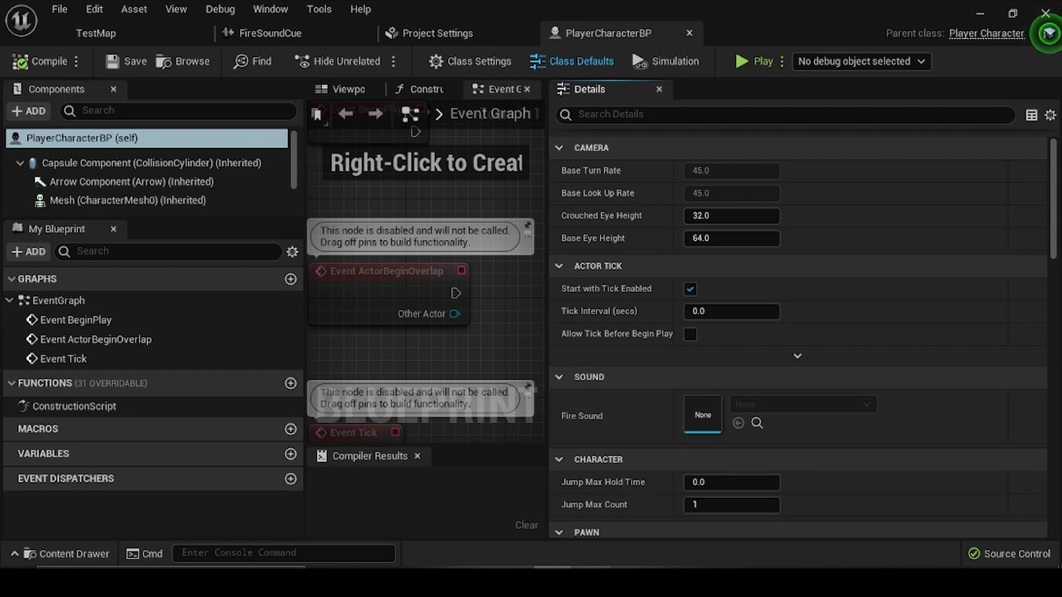
key(alt+Tab)
Step: Change FireSound's UPROPERTY from VisibleAnywhere to EditAnywhere and recompile with Live Coding
click(46, 54)
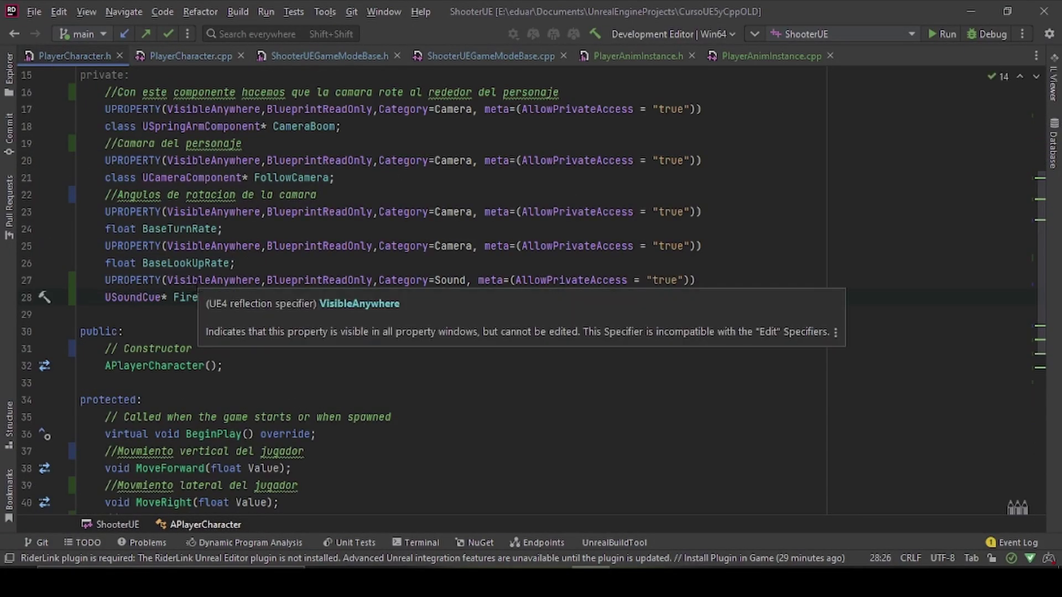
double_click(196, 288)
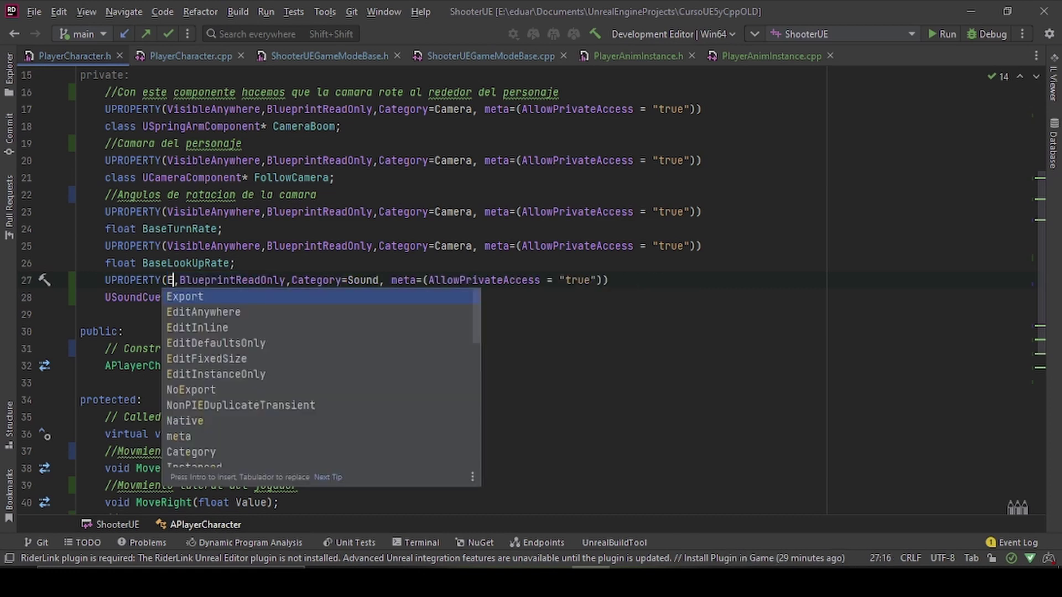
text(Edit)
key(Return)
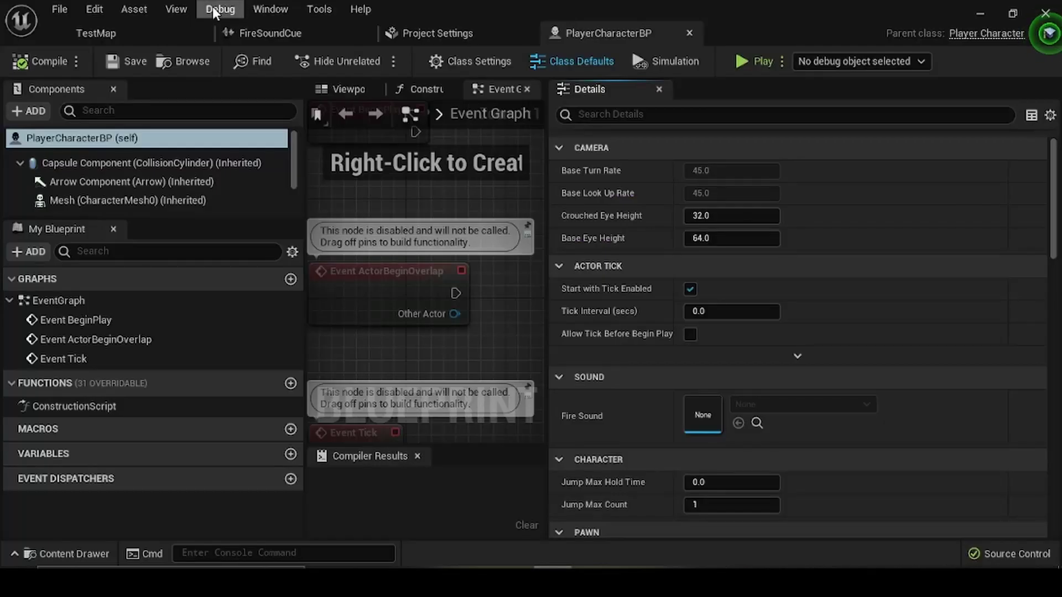
click(154, 26)
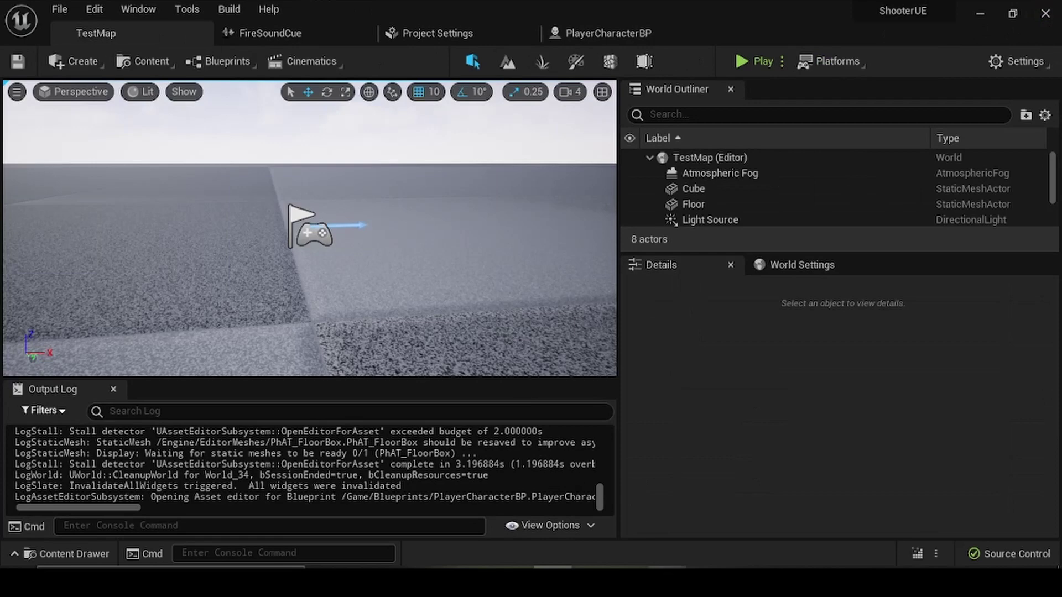
click(916, 553)
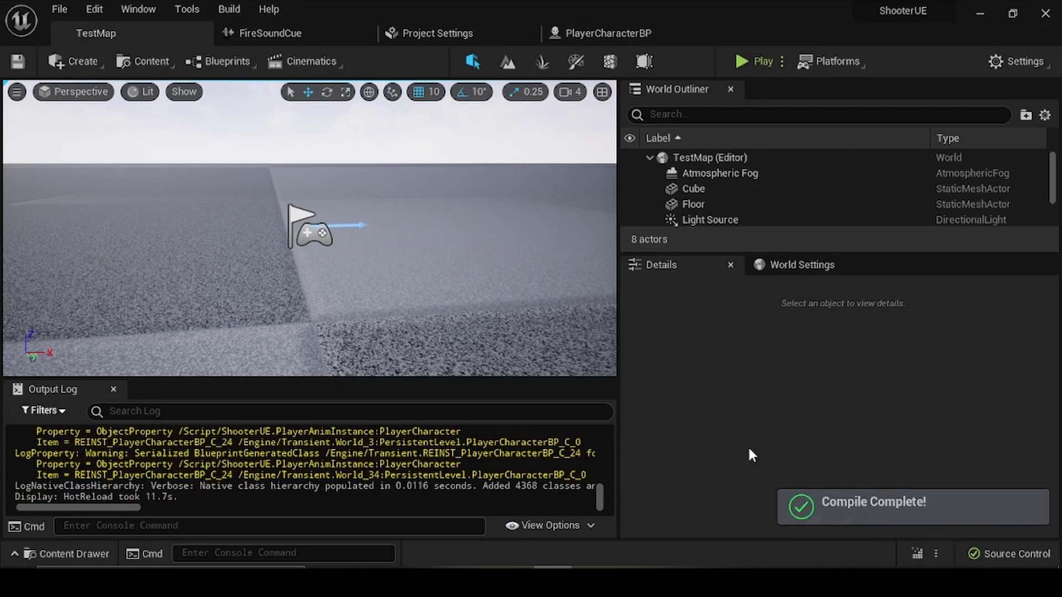
Step: Set PlayerCharacterBP's Fire Sound to FireSoundCue, then compile and save the Blueprint
click(605, 30)
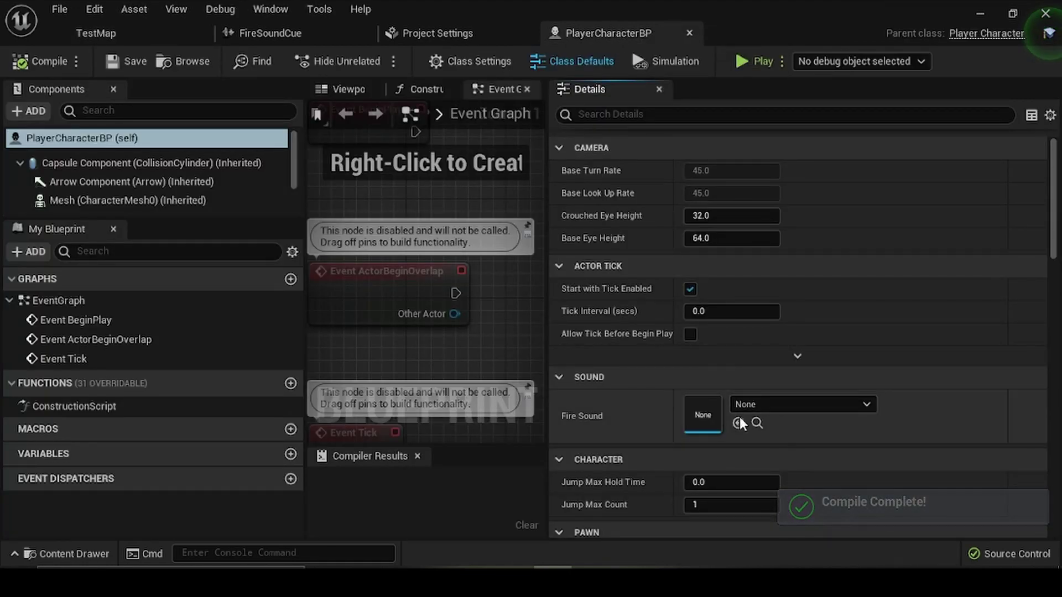
click(772, 405)
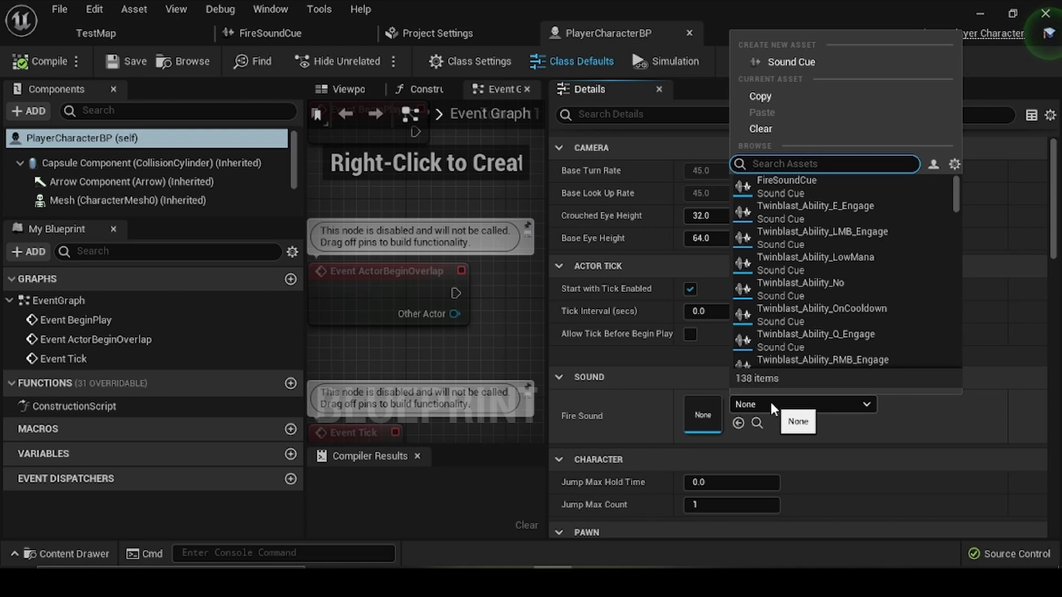
click(808, 181)
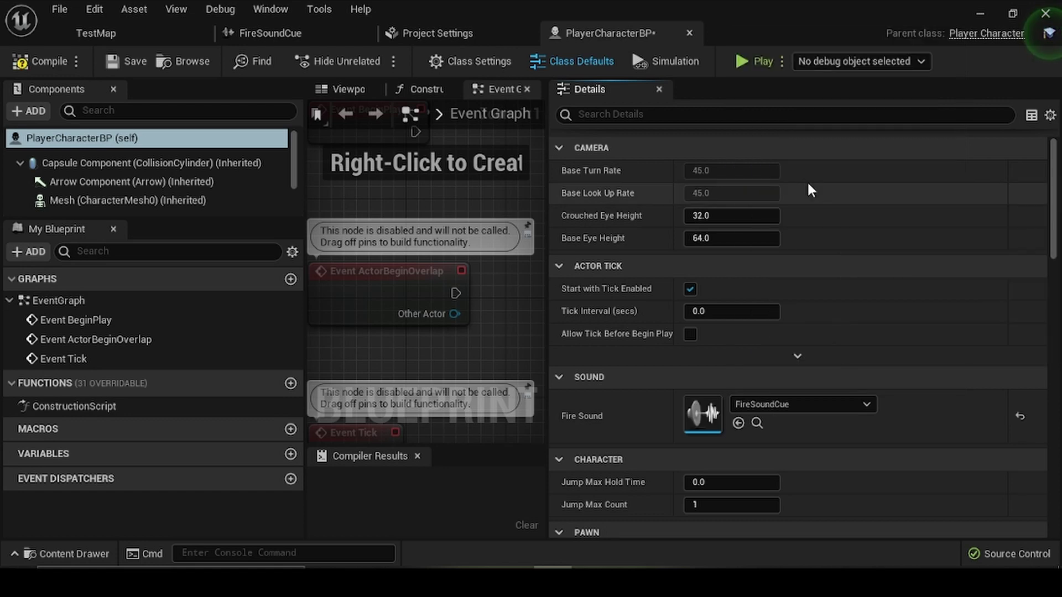
click(35, 63)
click(117, 64)
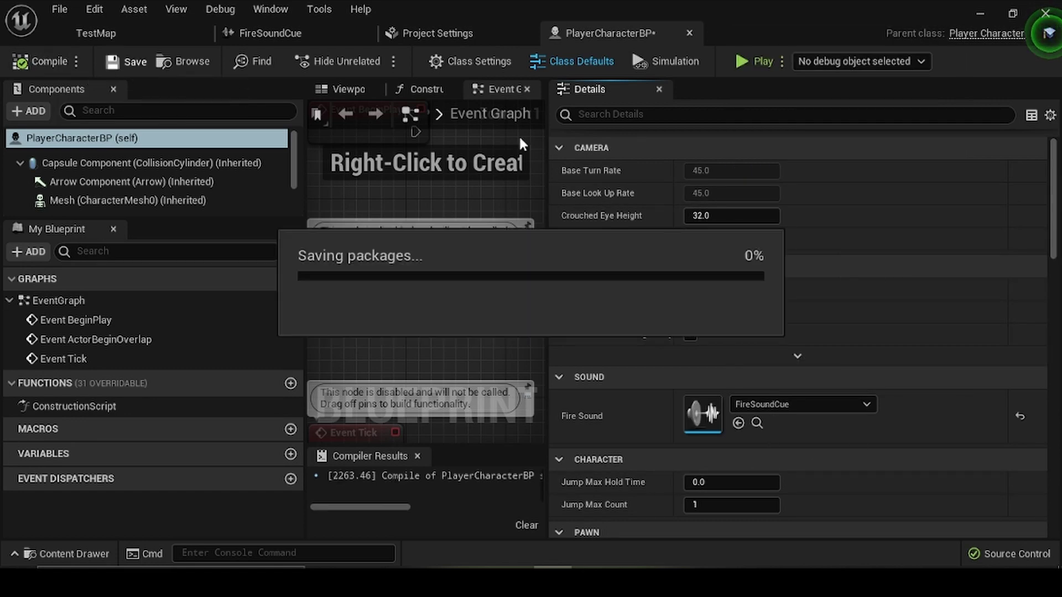
Step: Run a play session to test firing, then stop it and return to TestMap
click(747, 61)
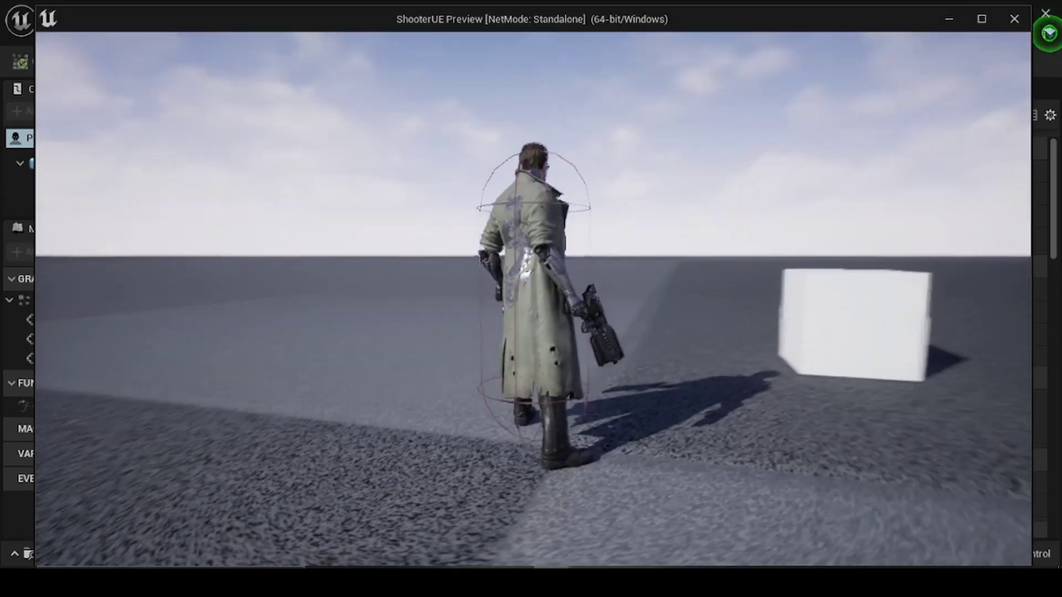
mouse_move(531, 299)
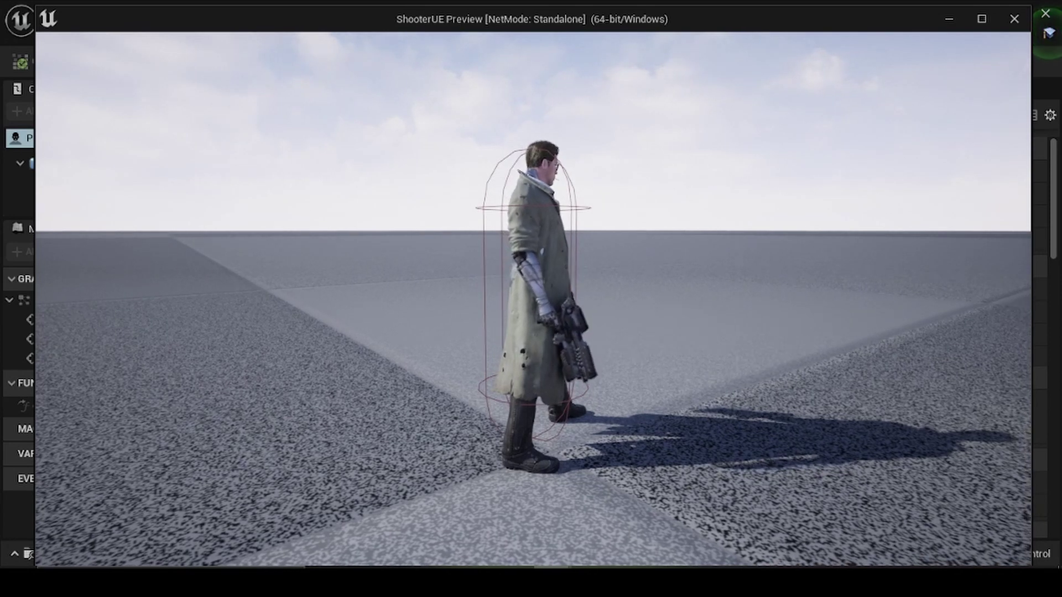
key(Escape)
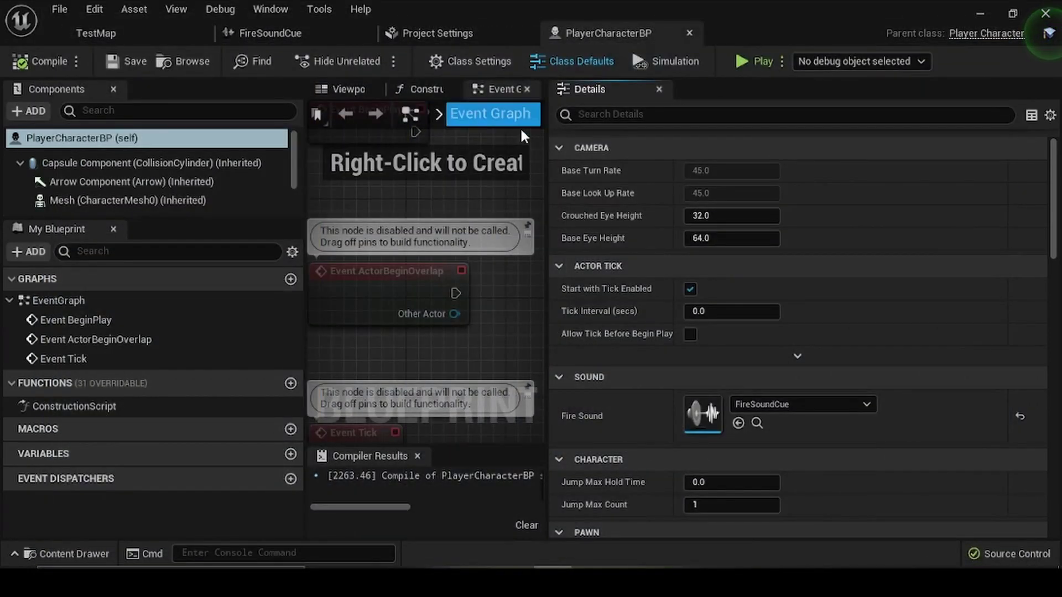
click(160, 32)
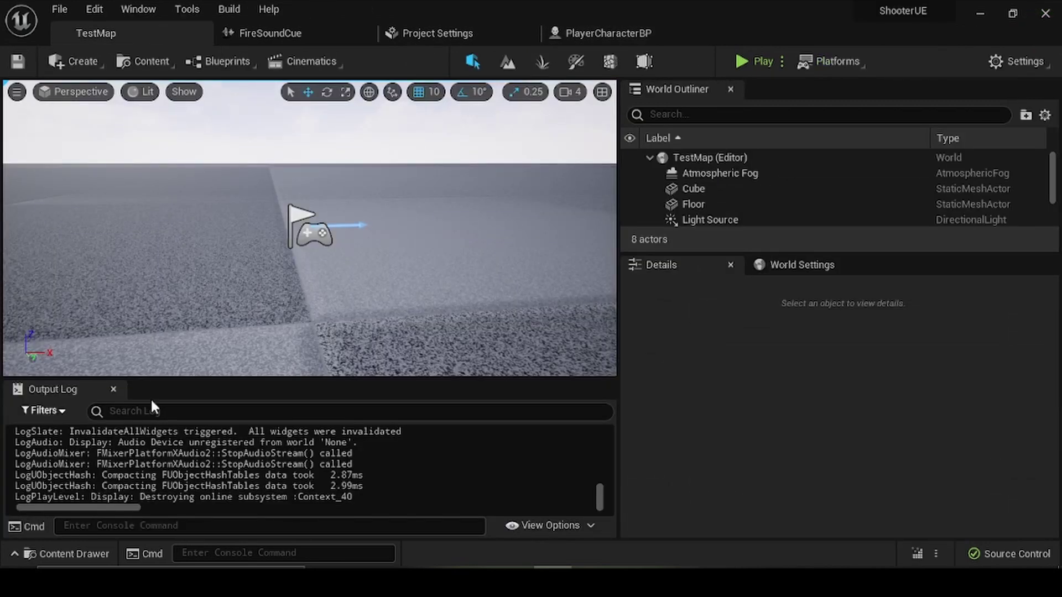
Step: Browse to ParagonTwinblast > Characters > Heroes > TwinBlast > Animations and filter by 'fire'
click(104, 554)
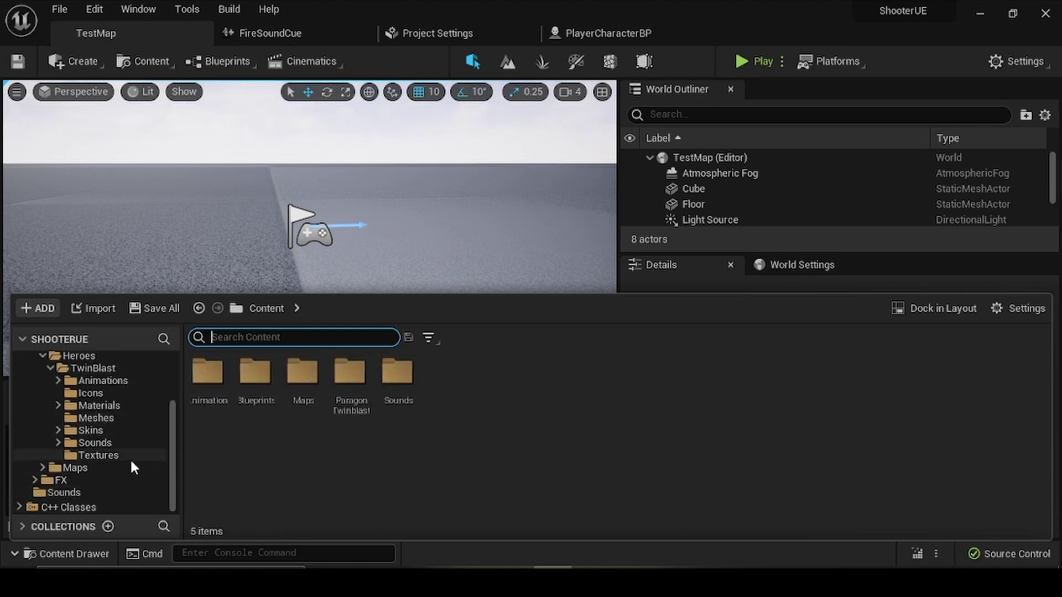
scroll(138, 443, up, 3)
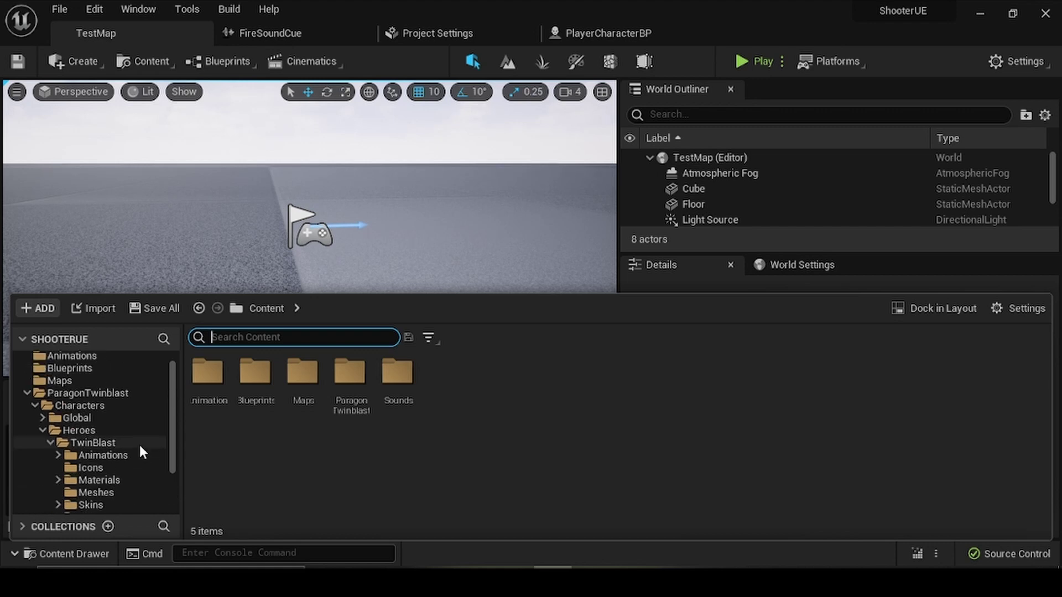
click(120, 393)
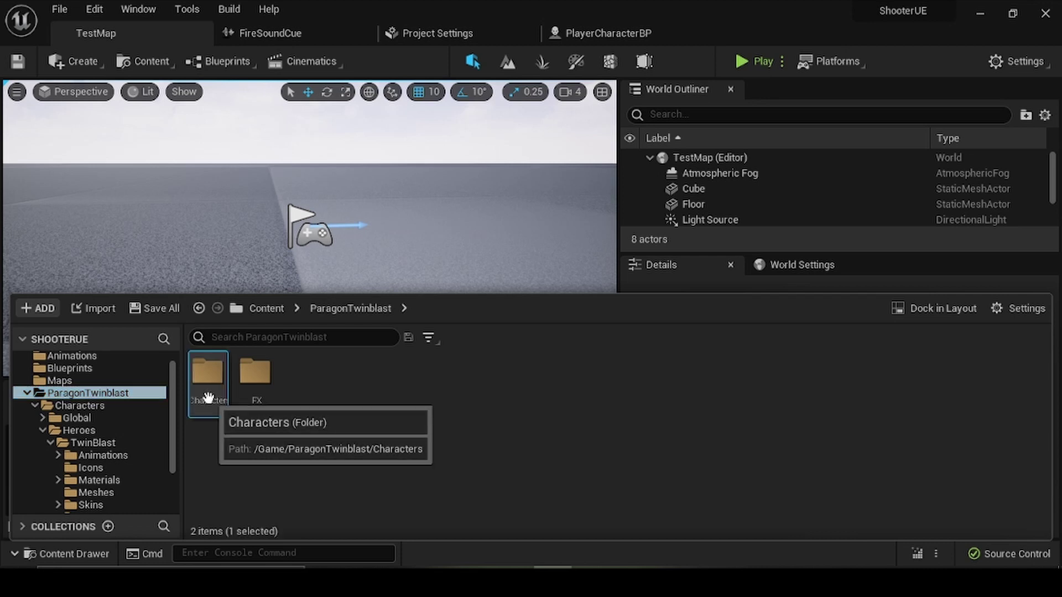
double_click(207, 372)
double_click(255, 372)
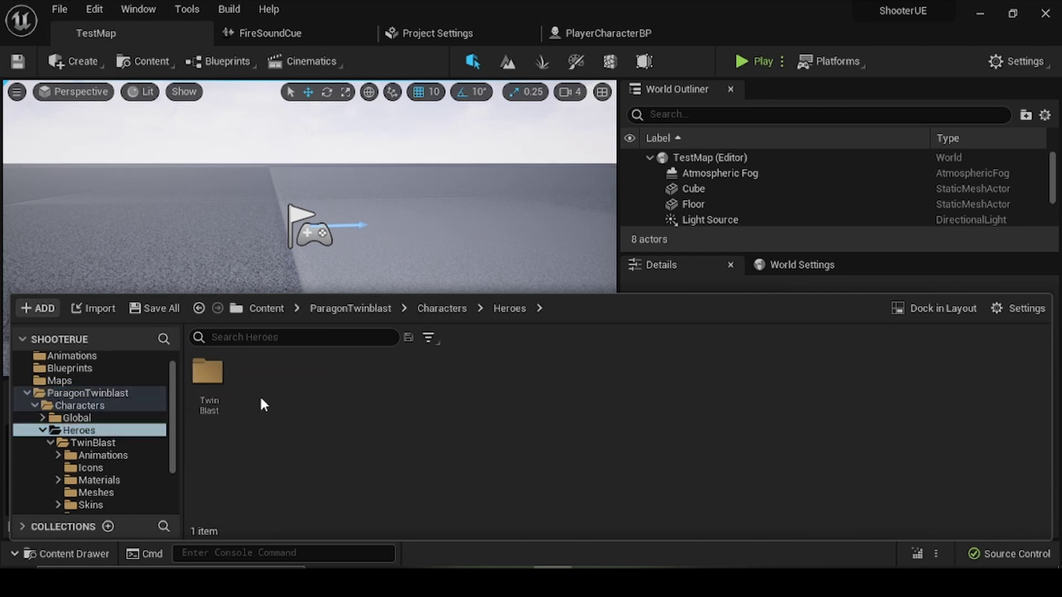
double_click(209, 381)
click(220, 387)
double_click(220, 387)
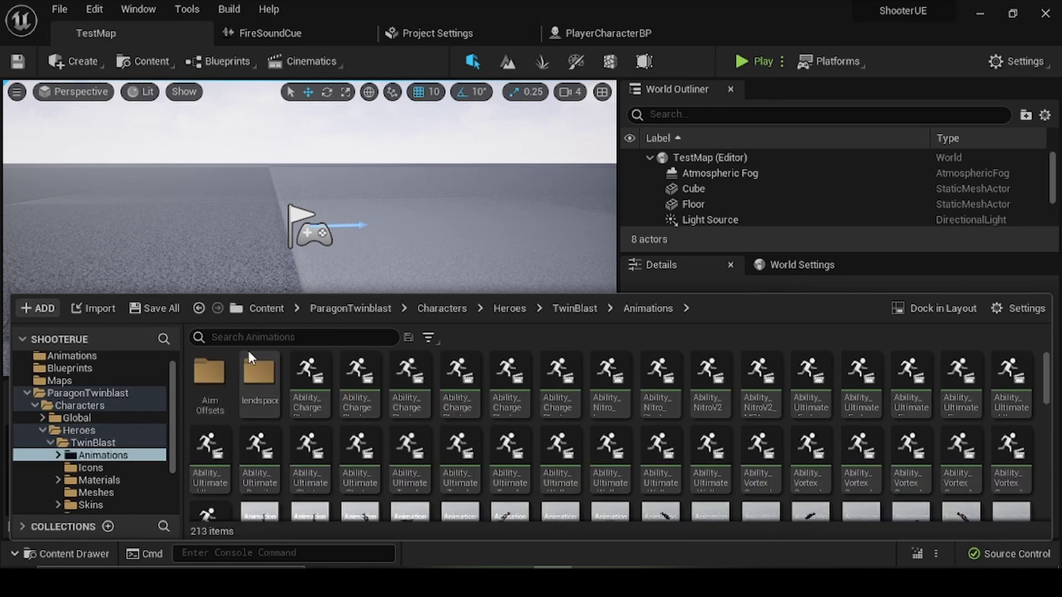
text(fre)
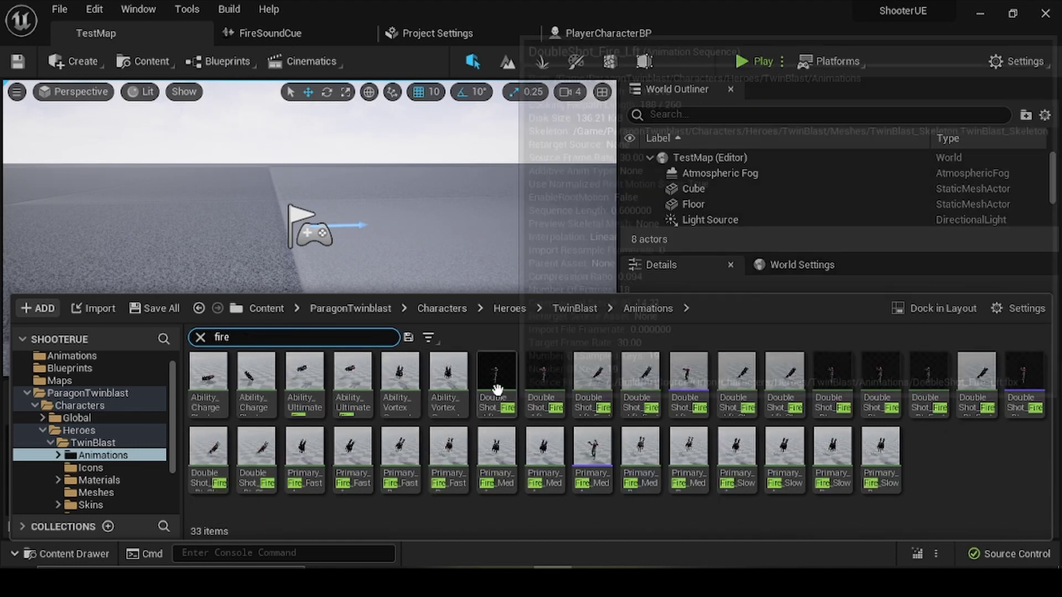
mouse_move(496, 389)
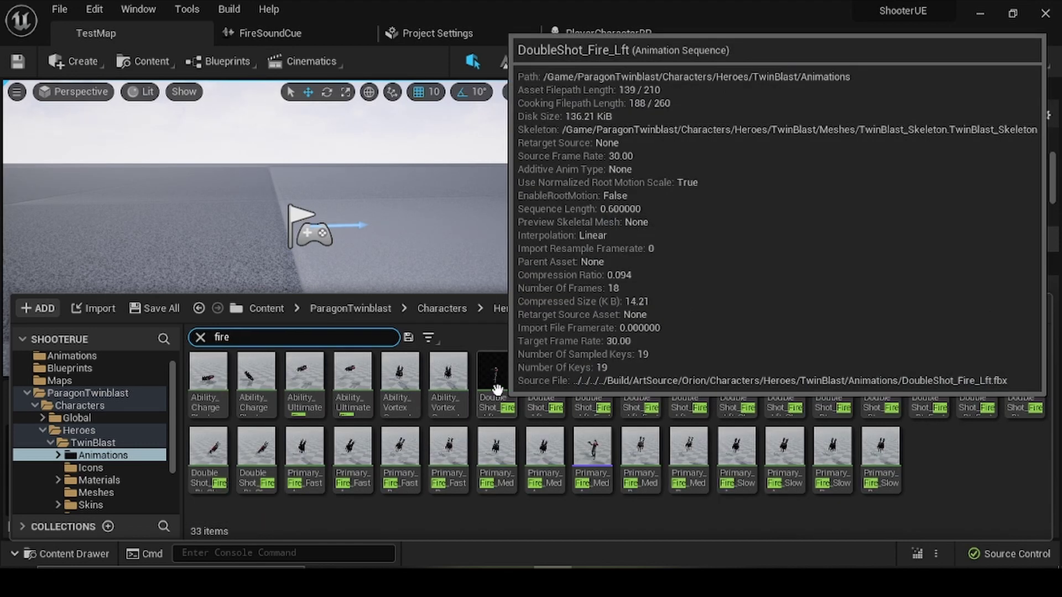
Step: Preview DoubleShot_Fire_Lft and copy it into the project's Content/Animations folder
double_click(496, 390)
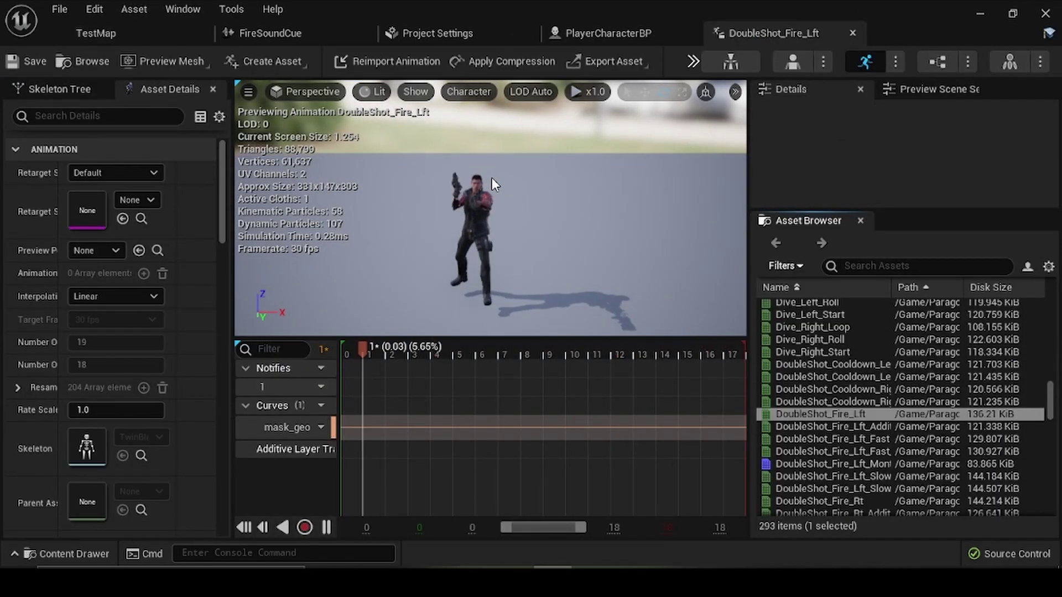
scroll(503, 201, up, 4)
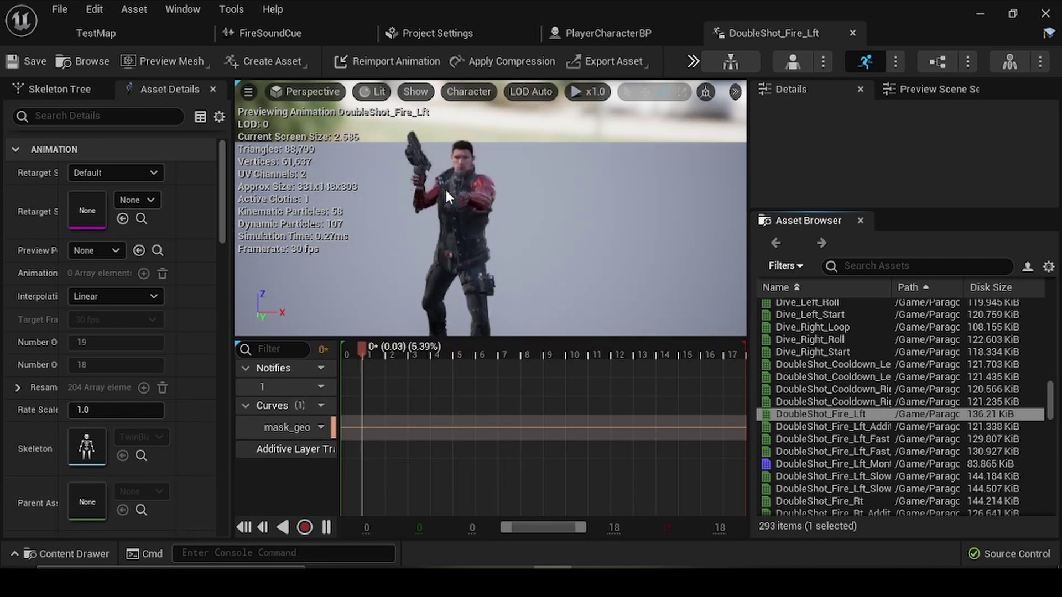
click(90, 553)
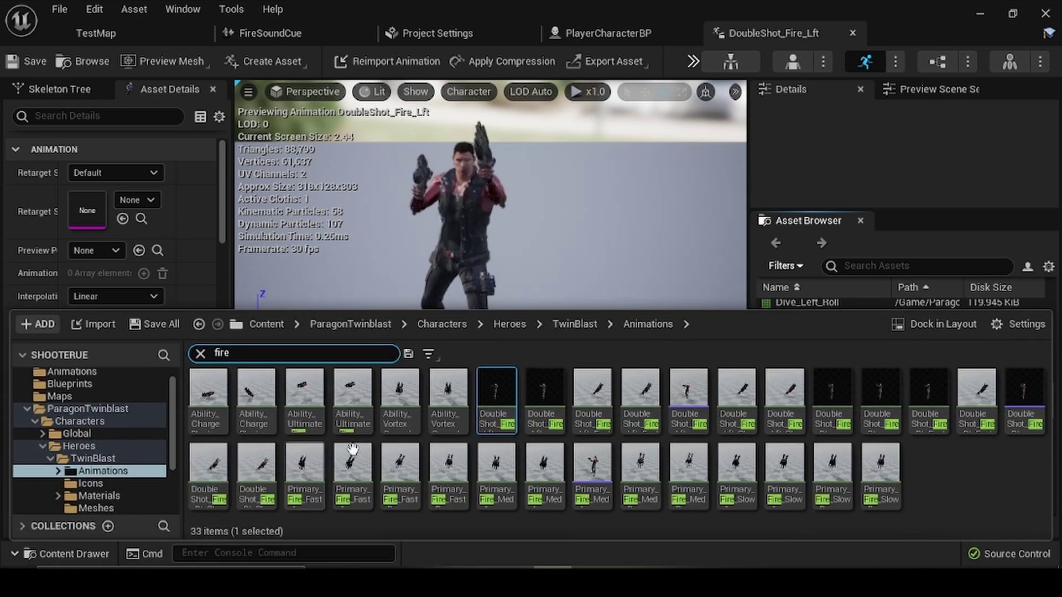
mouse_move(496, 409)
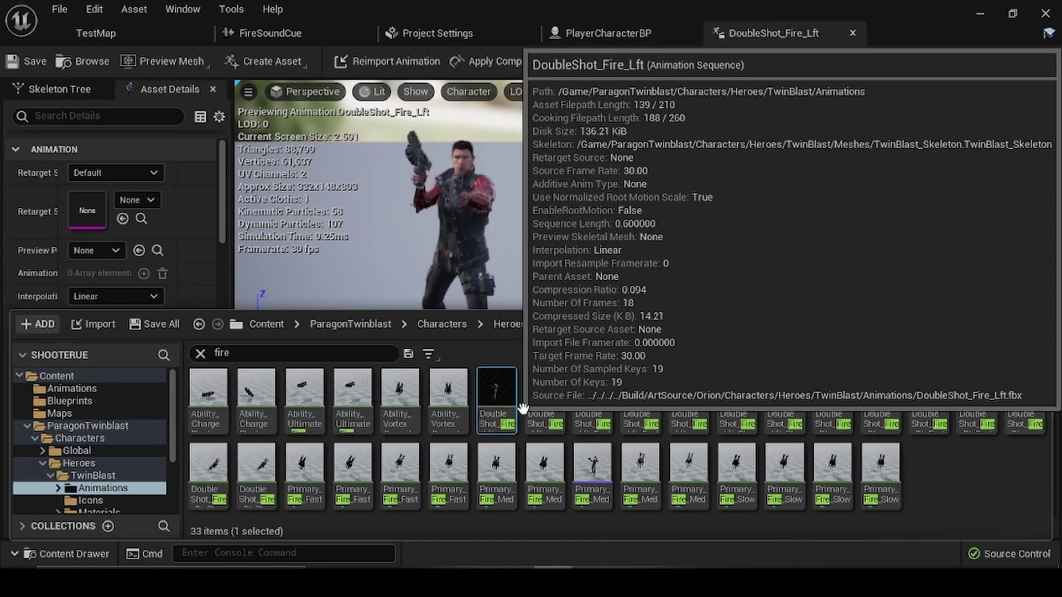
mouse_move(495, 409)
mouse_down()
mouse_move(172, 370)
mouse_move(114, 387)
mouse_up()
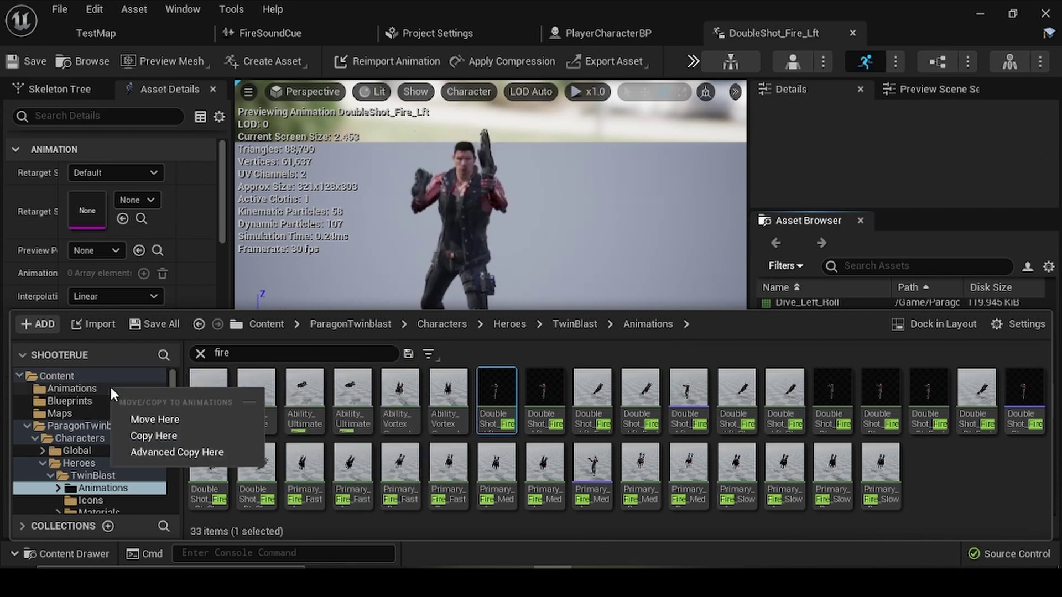
click(171, 437)
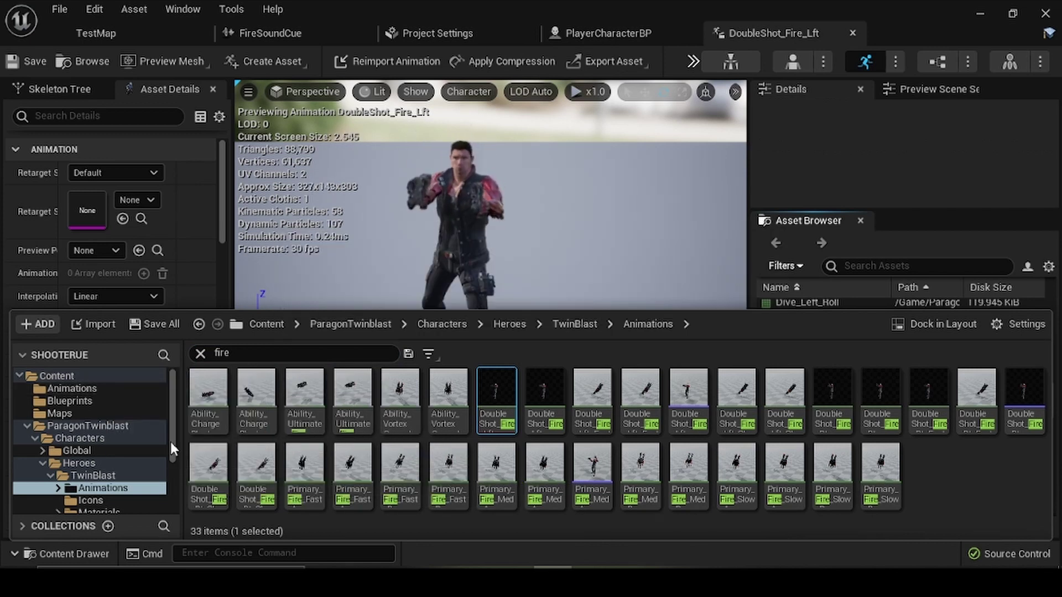
Step: Open Content/Animations, select the copied animation and clear the 'fire' search filter
click(109, 389)
click(208, 395)
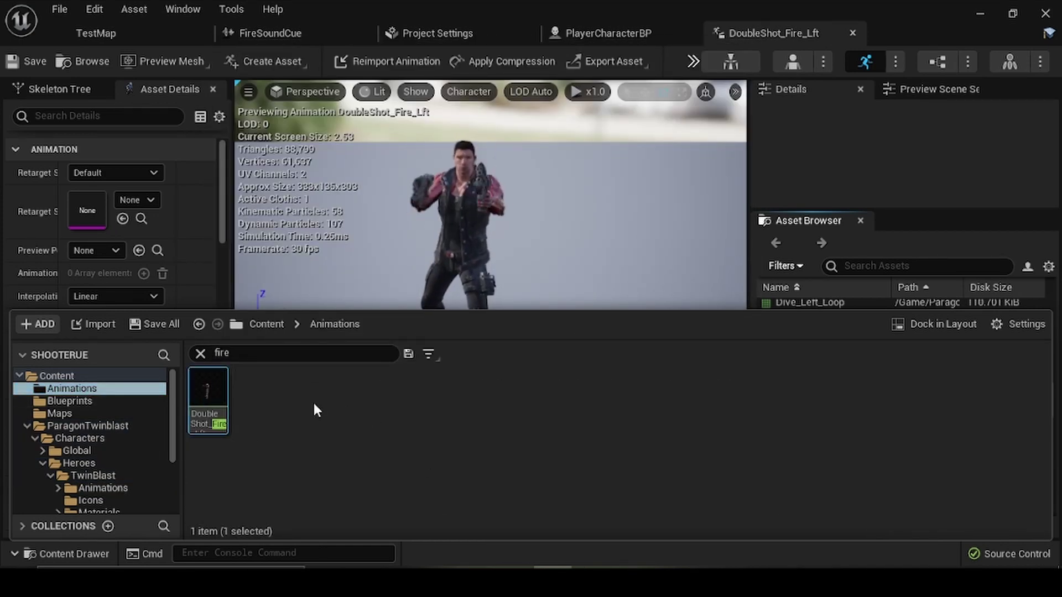
click(199, 353)
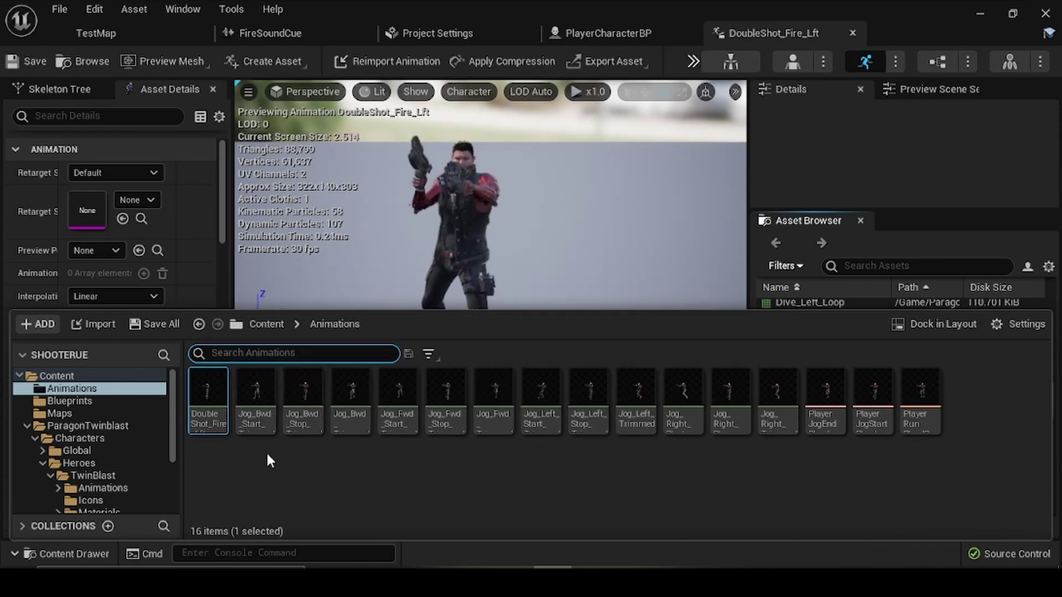
Step: Create an AnimMontage from DoubleShot_Fire_Lft and name it Fire_Montage
double_click(211, 405)
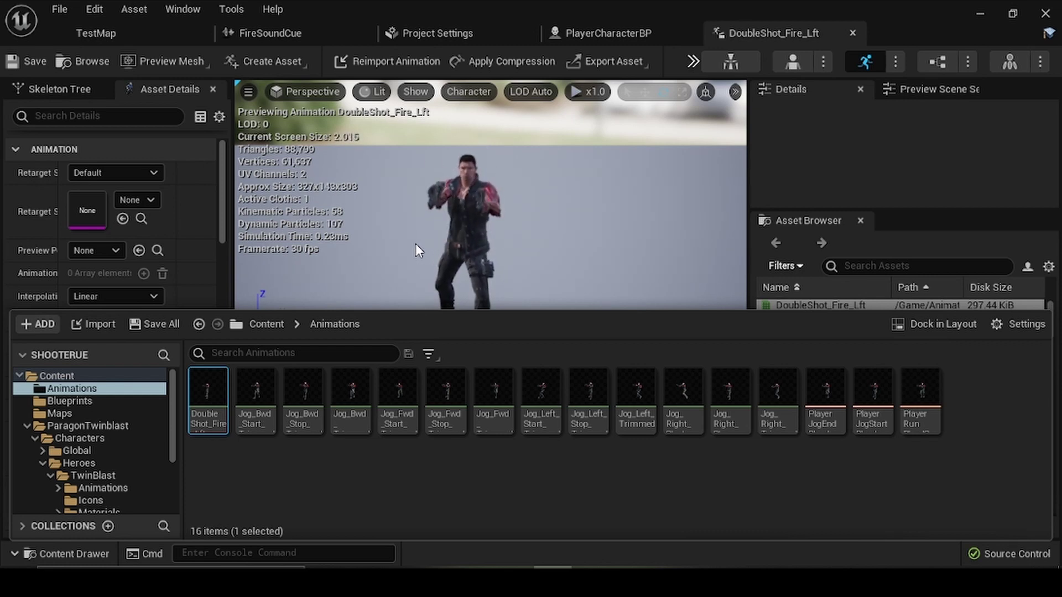
mouse_move(213, 412)
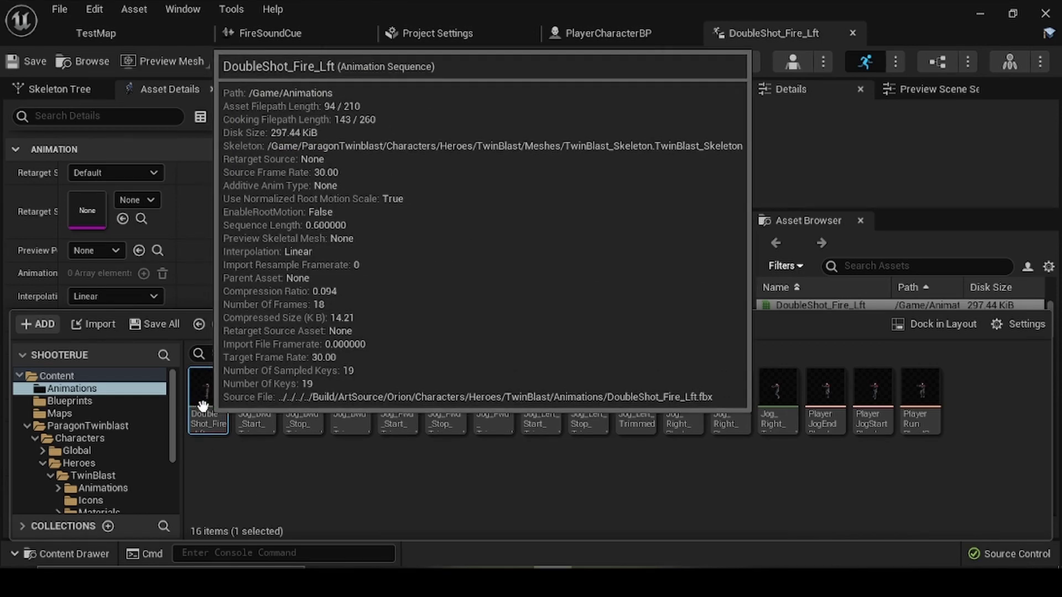
right_click(214, 412)
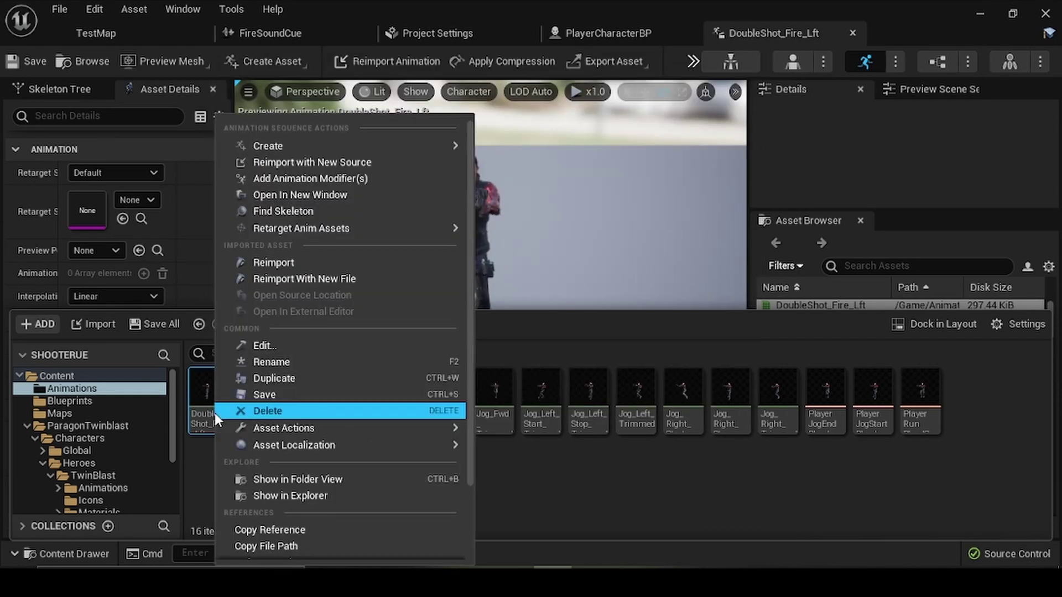
mouse_move(386, 143)
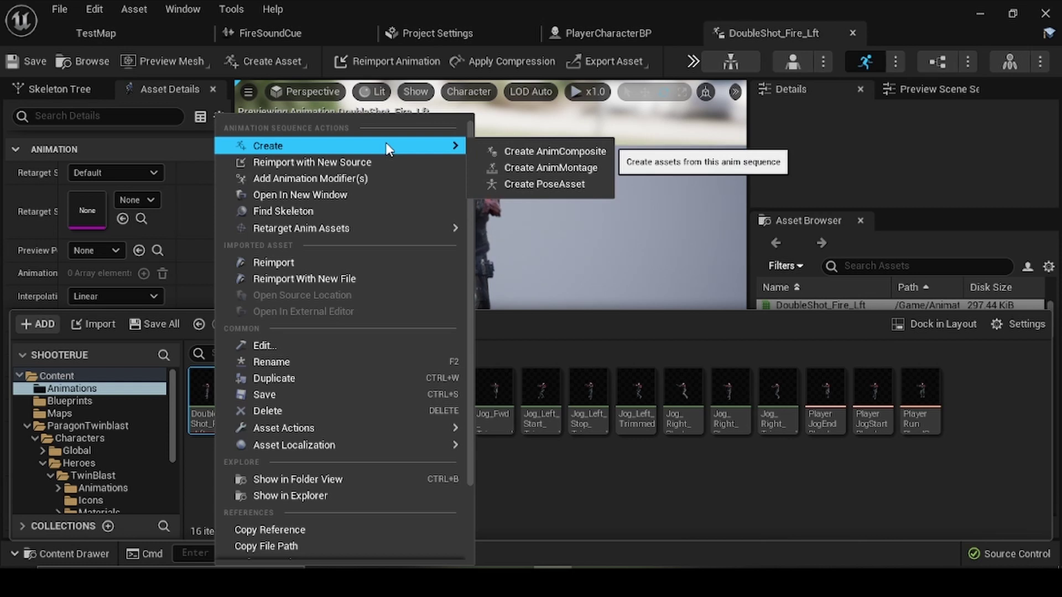
click(589, 171)
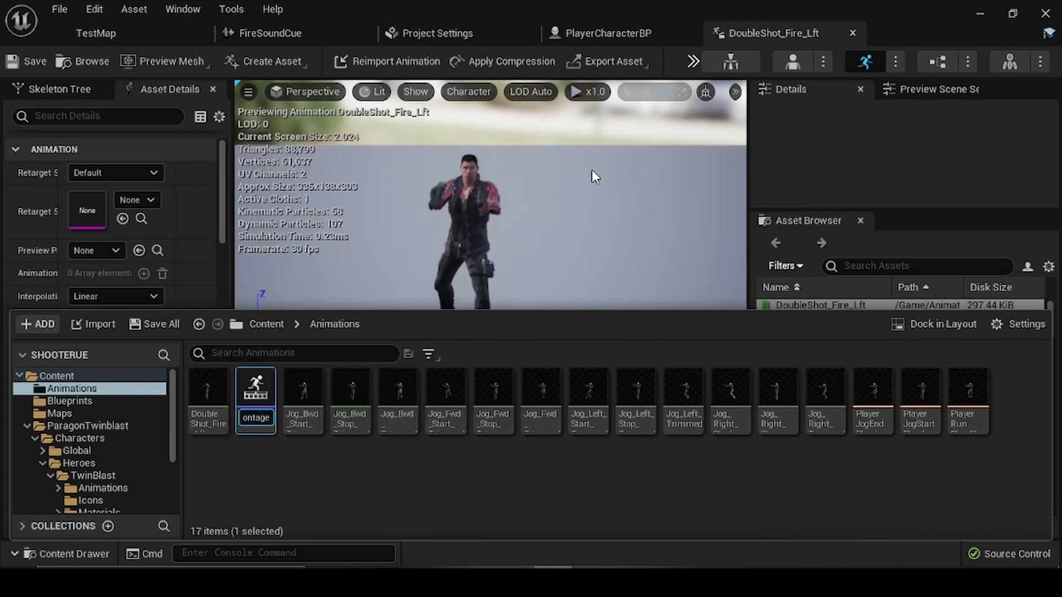
key(Left)
key(Left)
key(Left)
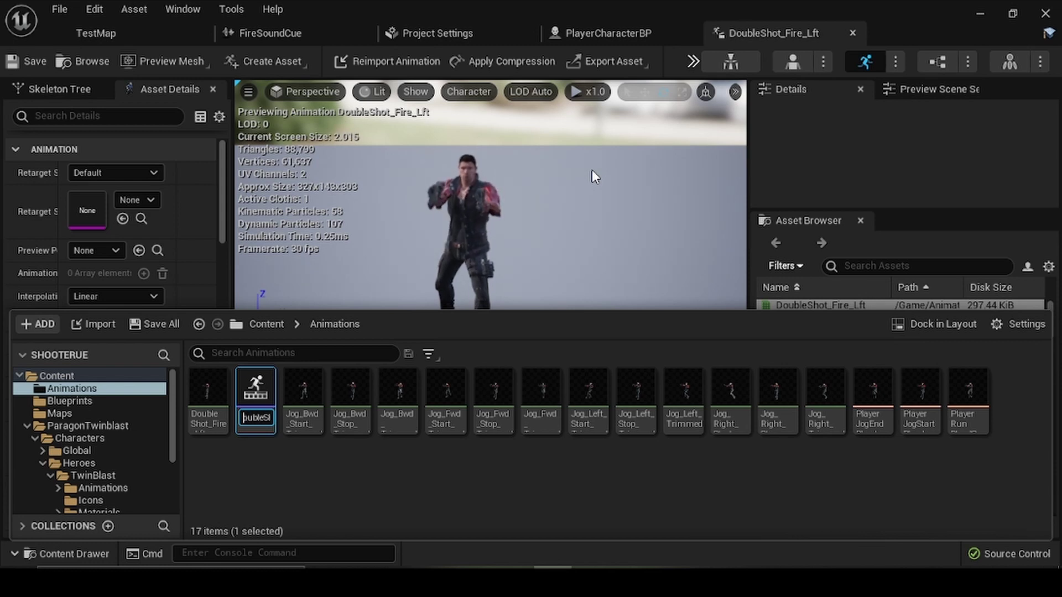
key(shift+Home)
key(BackSpace)
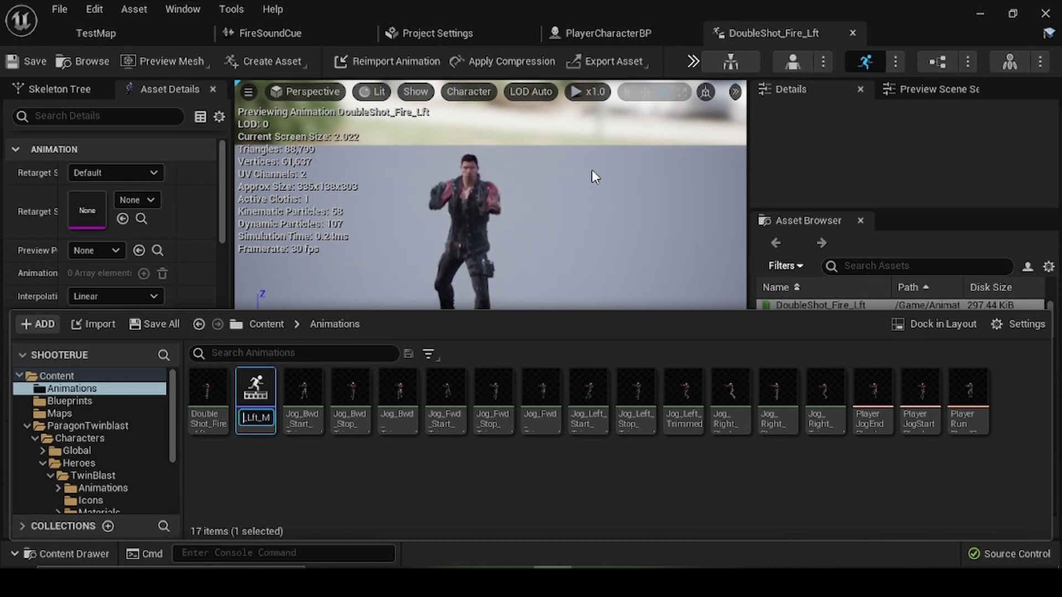
key(ctrl+a)
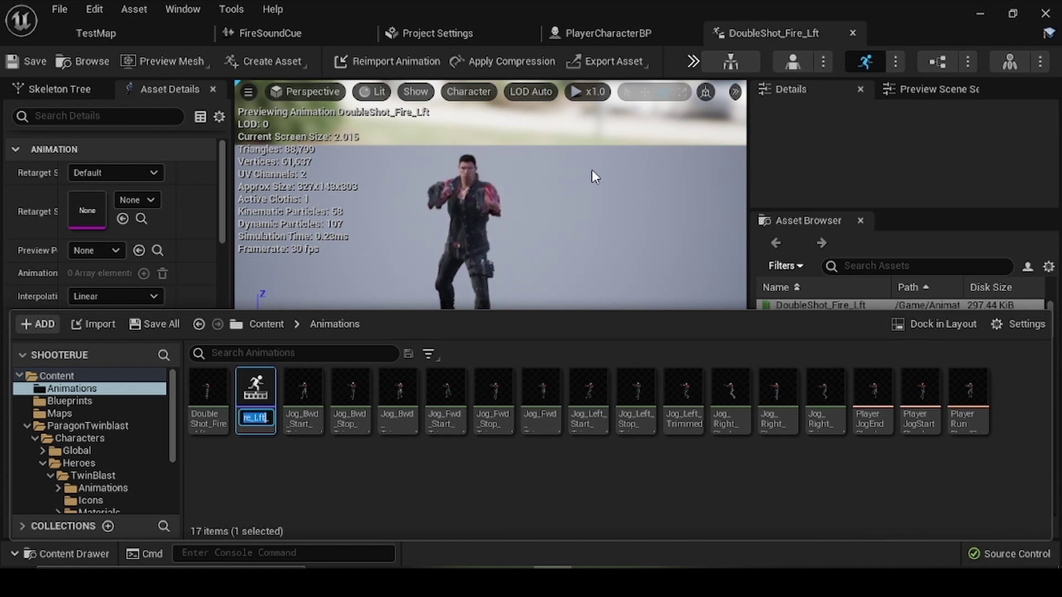
text(Fire_Montage)
key(Return)
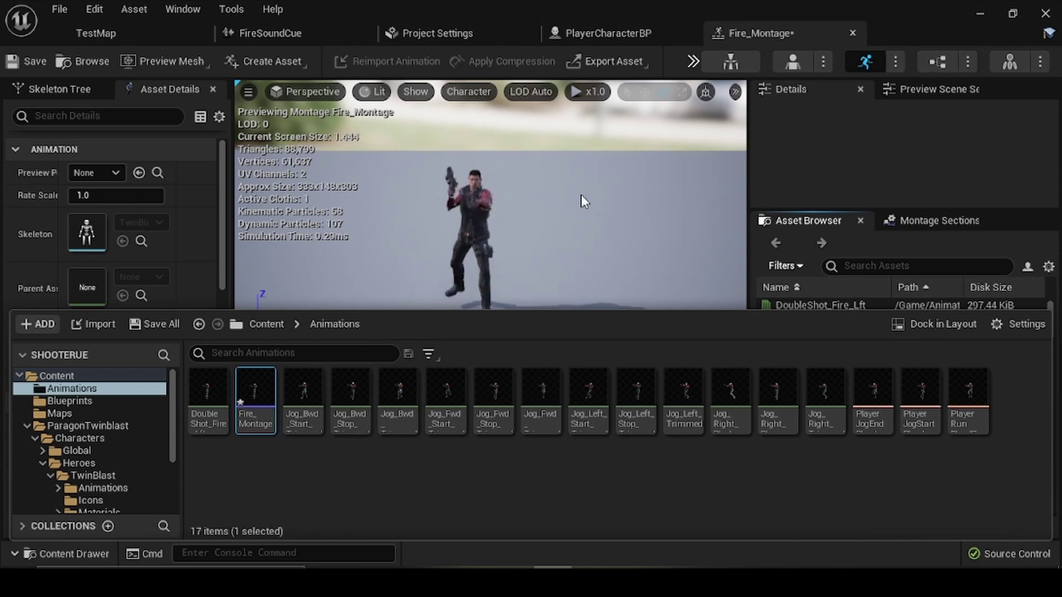
Step: Save Fire_Montage and scrub through its preview
click(581, 266)
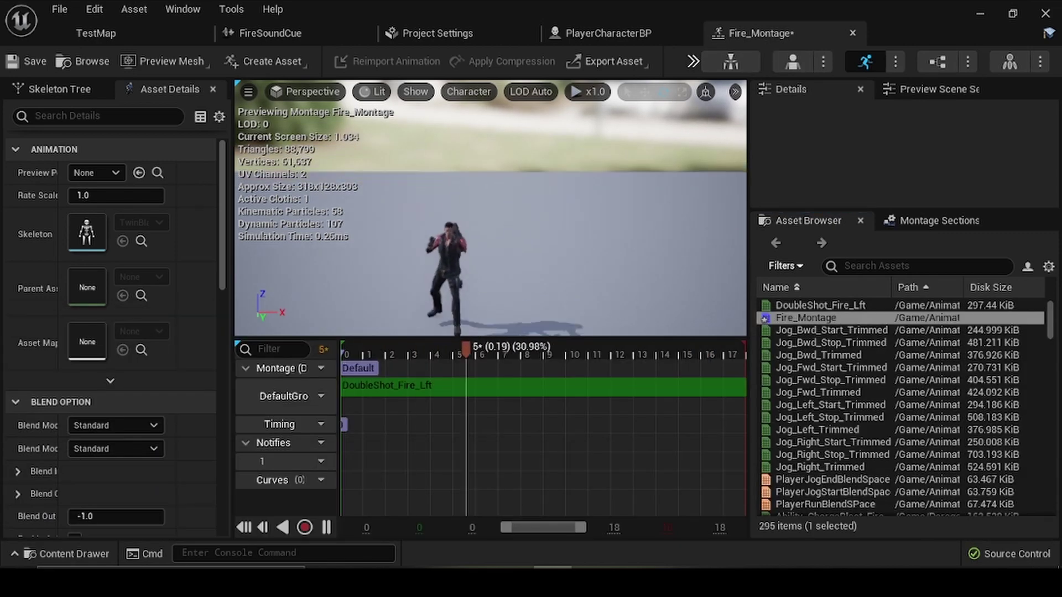
click(26, 62)
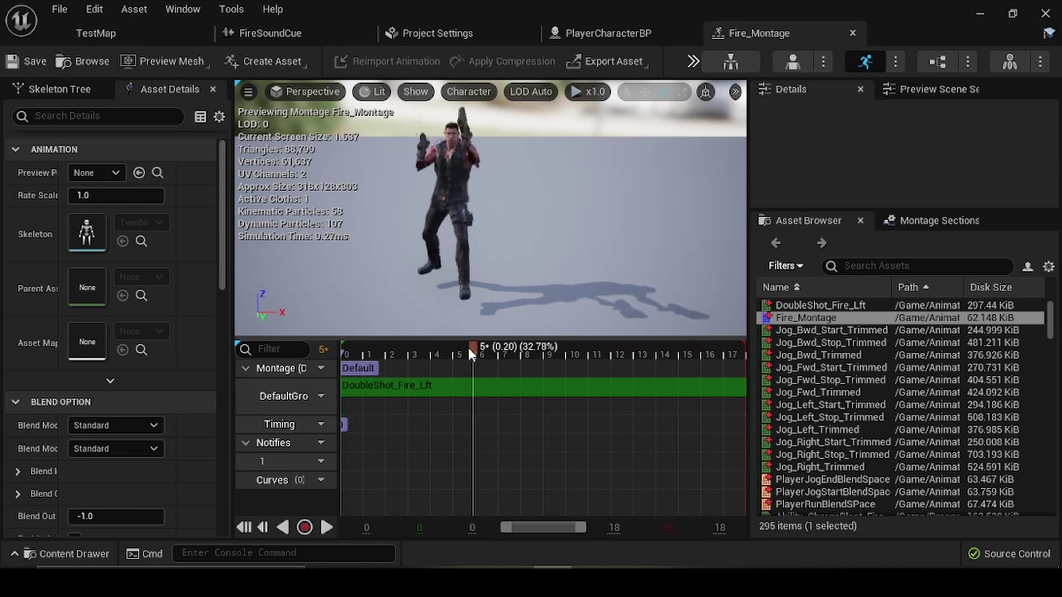
key(space)
mouse_move(490, 377)
mouse_down()
mouse_move(715, 373)
mouse_move(325, 375)
mouse_up()
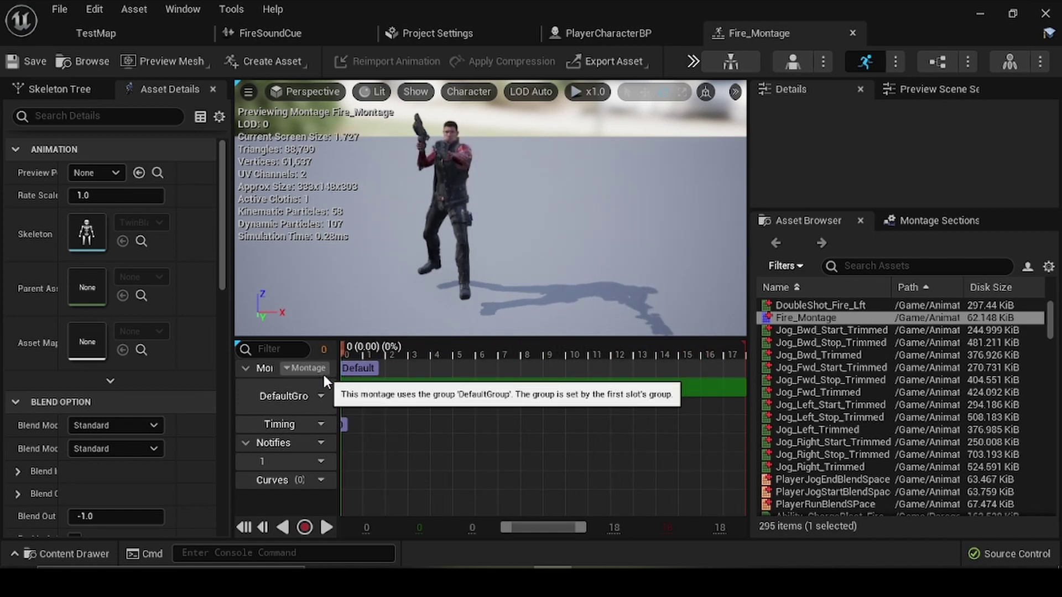
Step: Return to the TestMap level, then switch to PlayerCharacter.h in Rider
click(154, 25)
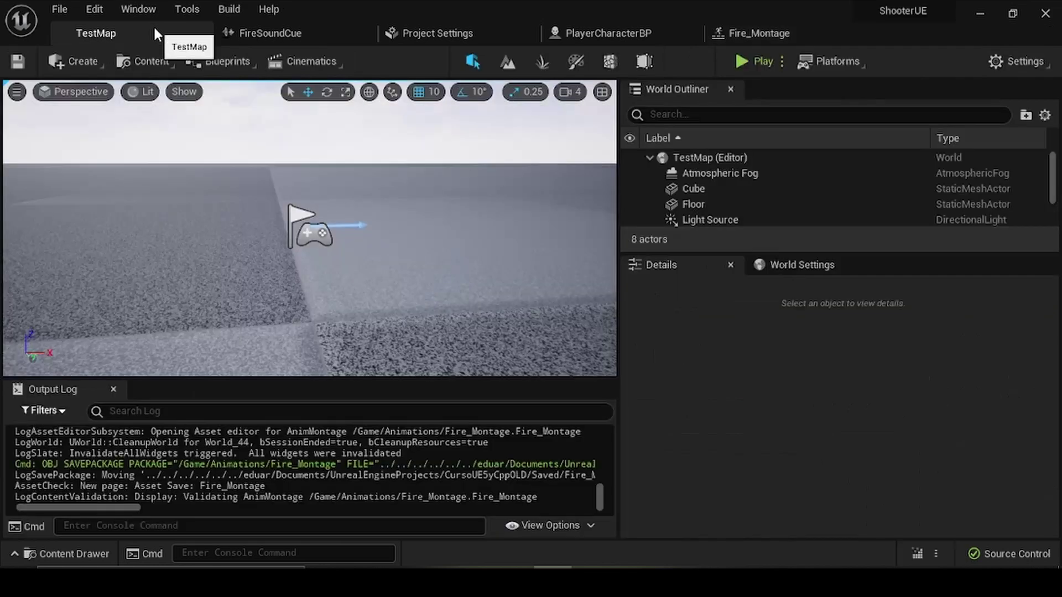
click(99, 554)
mouse_move(254, 400)
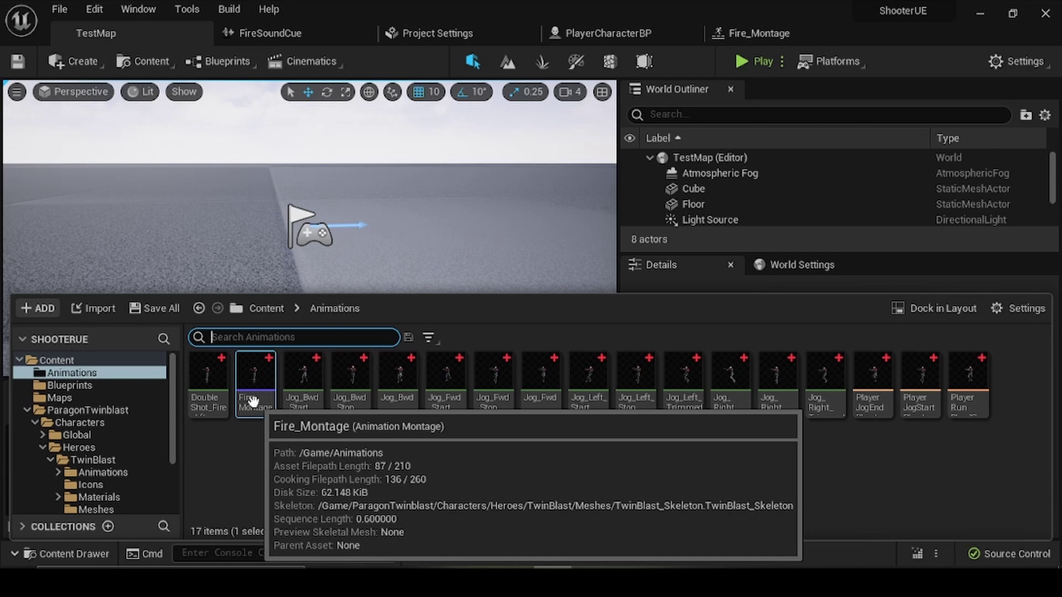
click(590, 517)
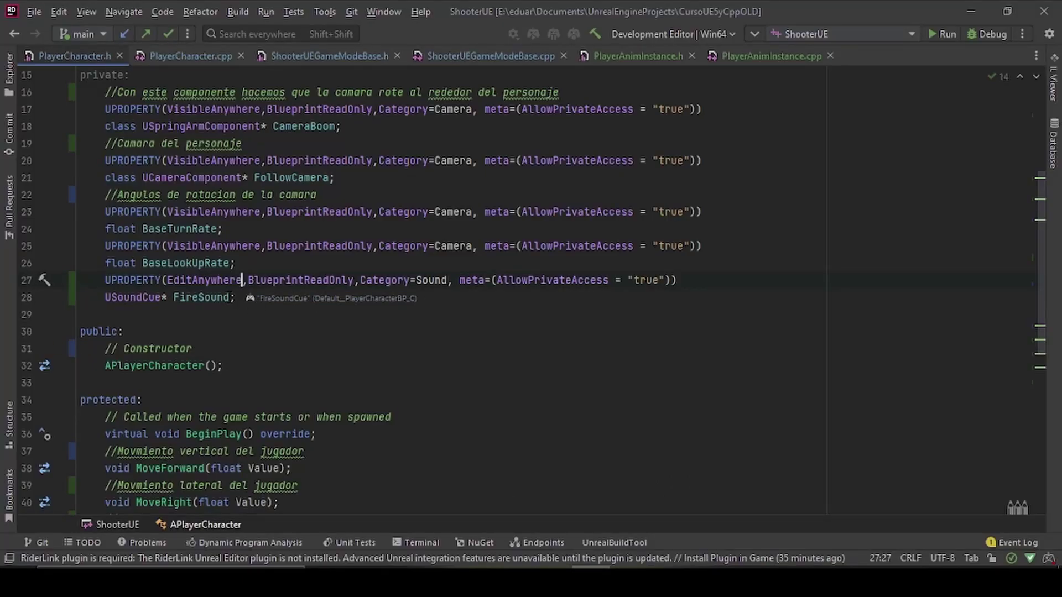
Step: Duplicate the FireSound UPROPERTY declaration onto a new line below it
drag(105, 279, 747, 280)
key(ctrl+c)
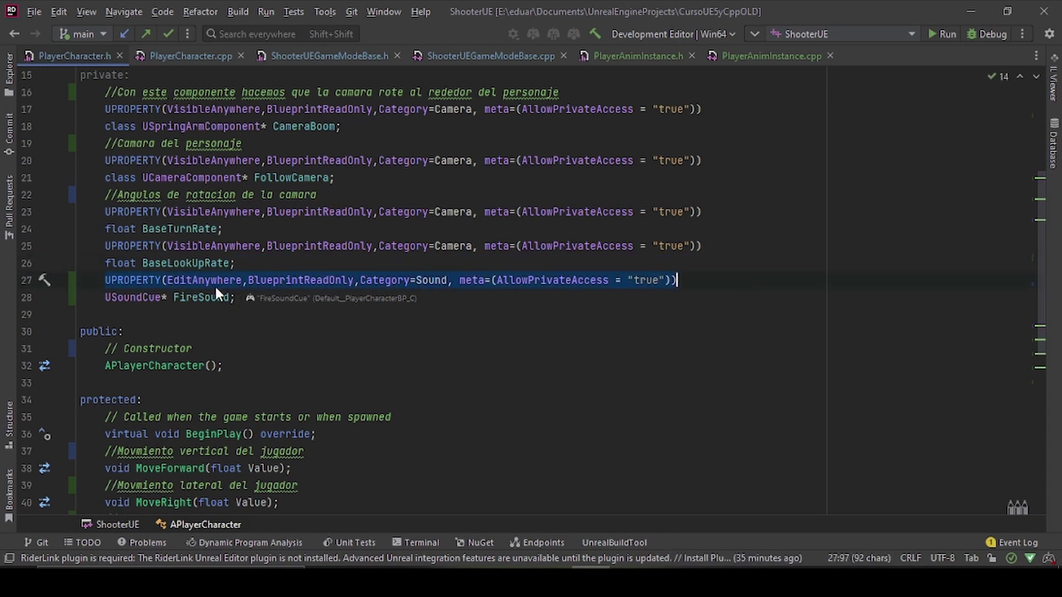
click(239, 299)
key(Return)
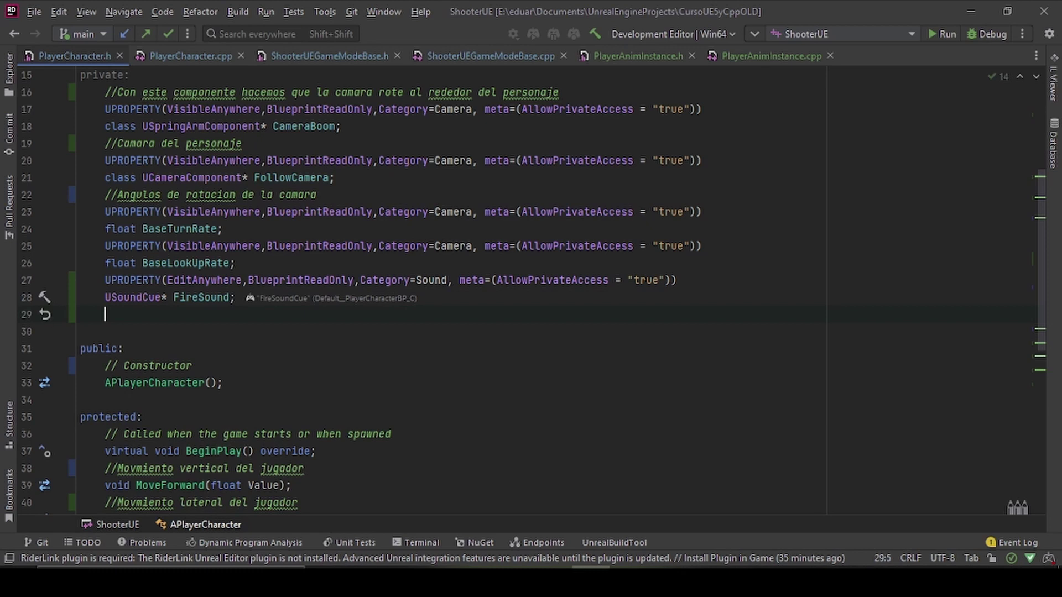
key(ctrl+v)
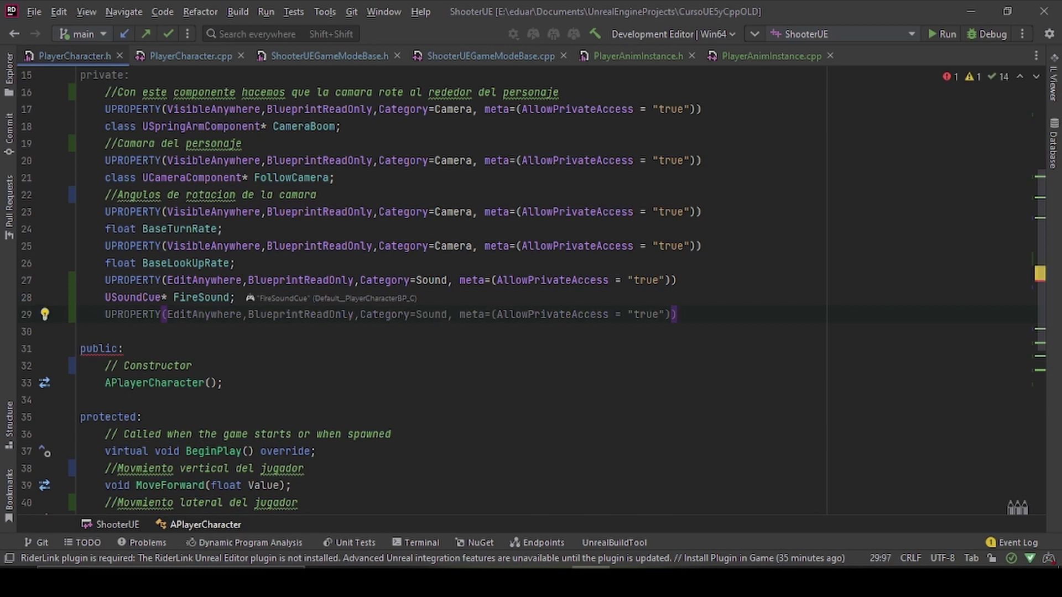
key(Return)
Step: Declare UAnimMontage* FireAnimMontage under the UPROPERTY, then go to PlayerCharacter.cpp
text(Ani)
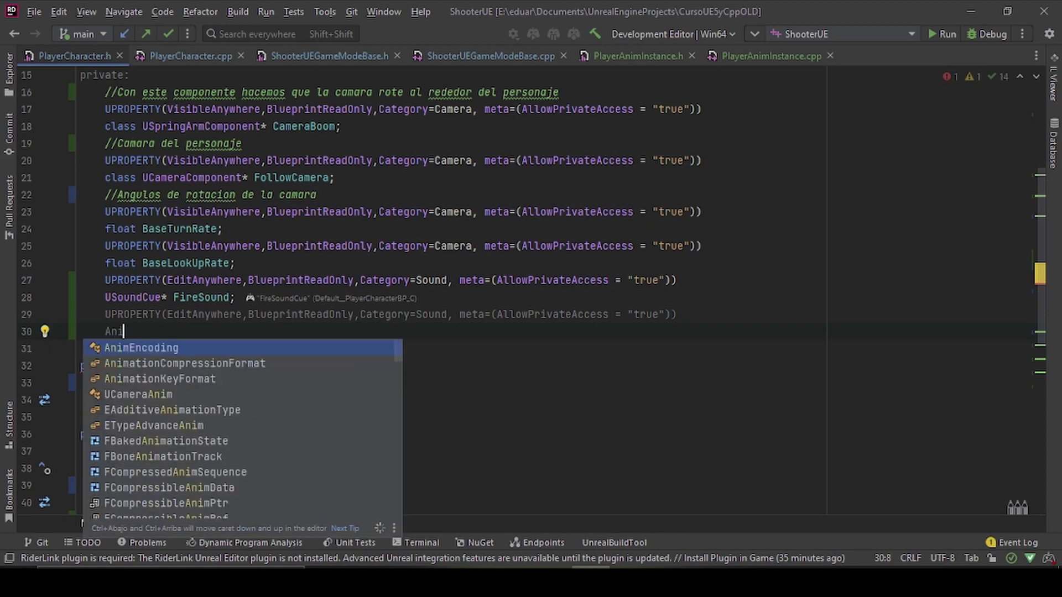
text(mation)
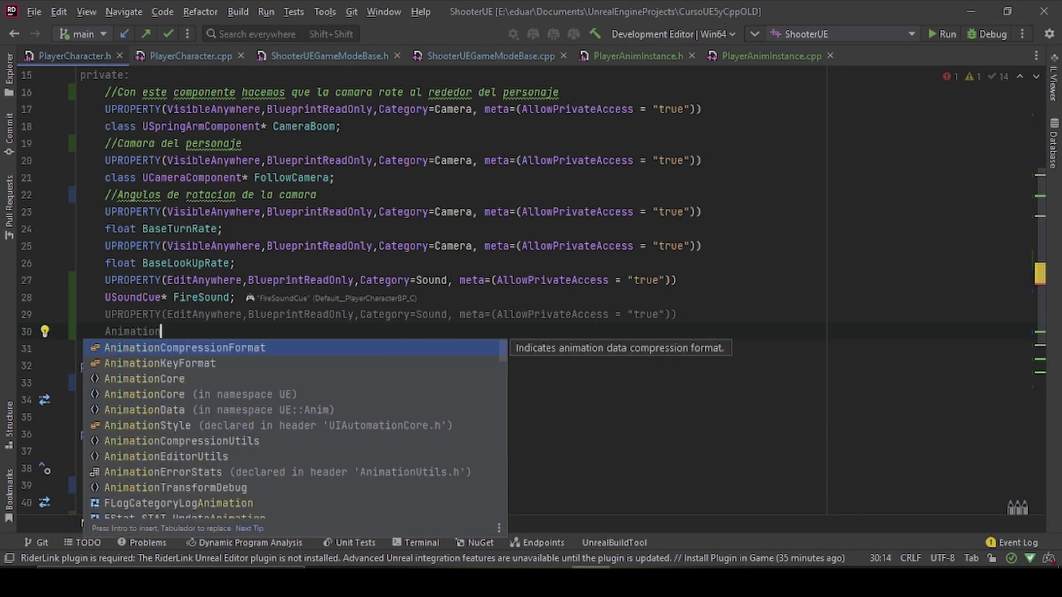
text(Mon)
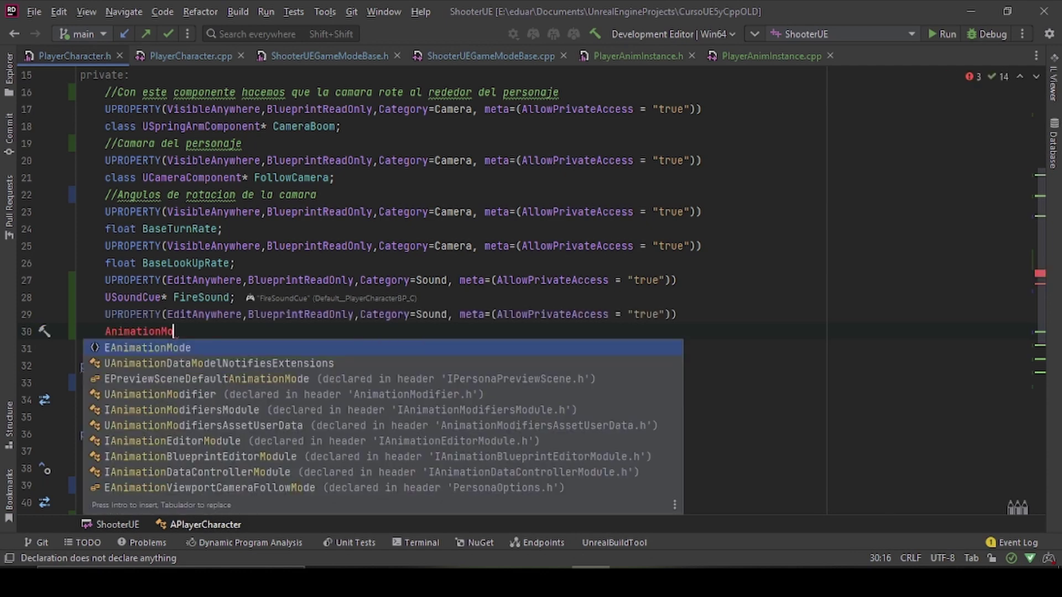
key(BackSpace)
key(BackSpace)
key(BackSpace)
key(BackSpace)
key(BackSpace)
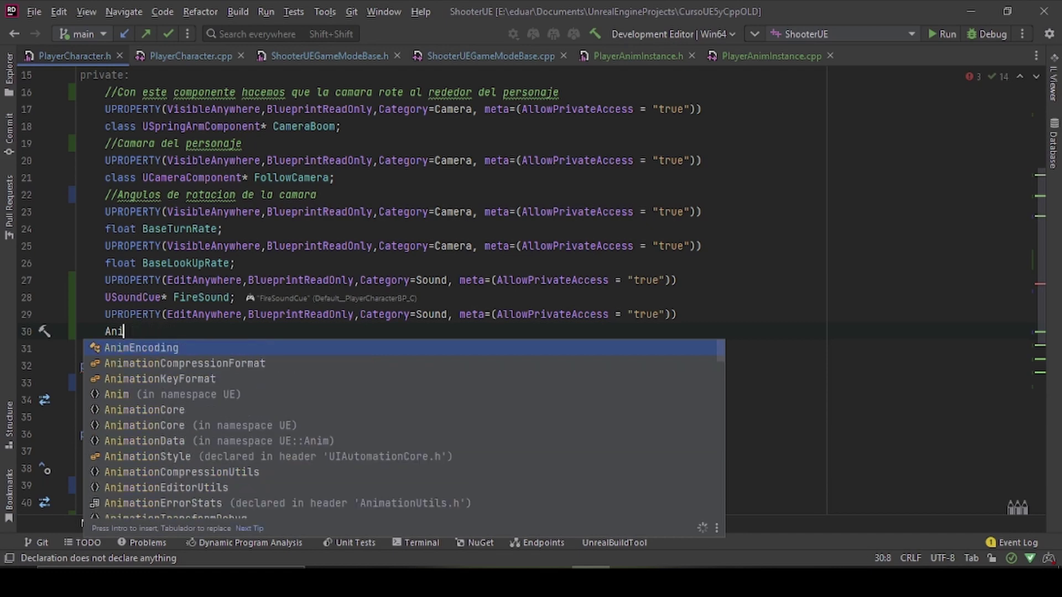
key(BackSpace)
key(BackSpace)
text(Uani)
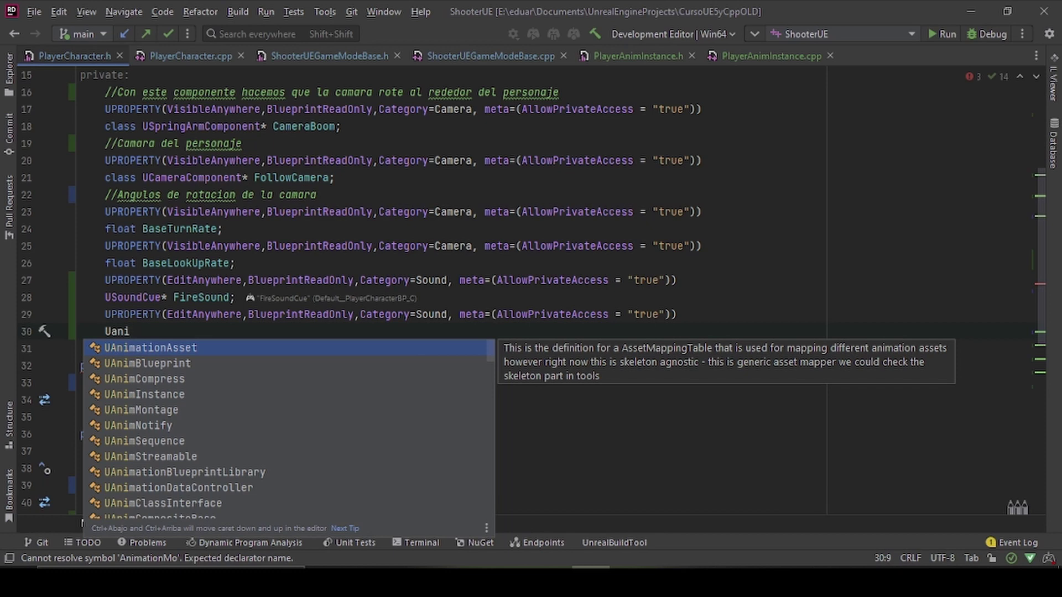
key(Down)
key(Down)
key(Down)
key(Down)
key(Return)
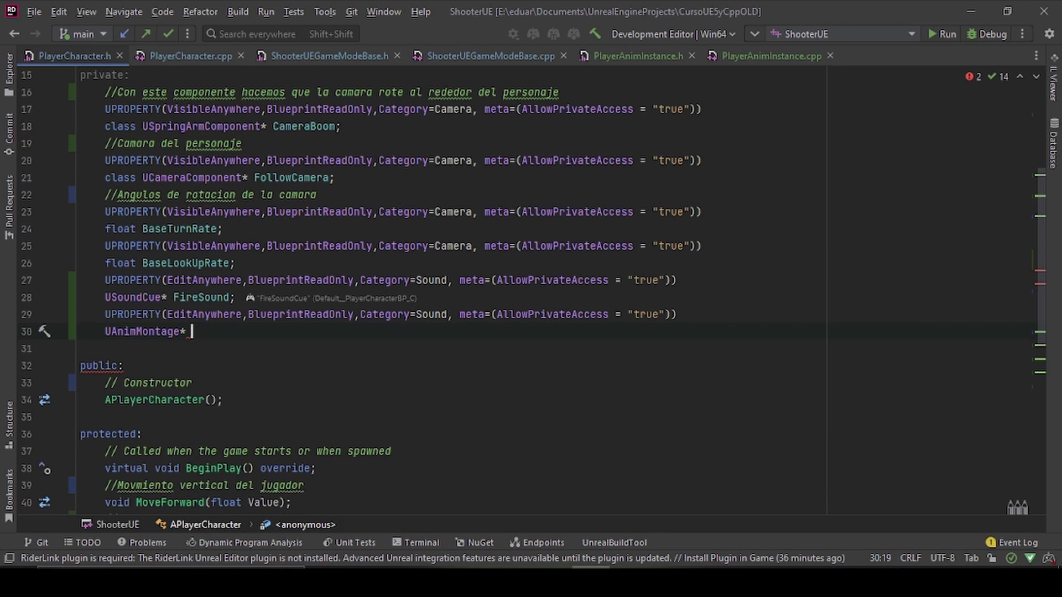
text(FireAnimMontage;)
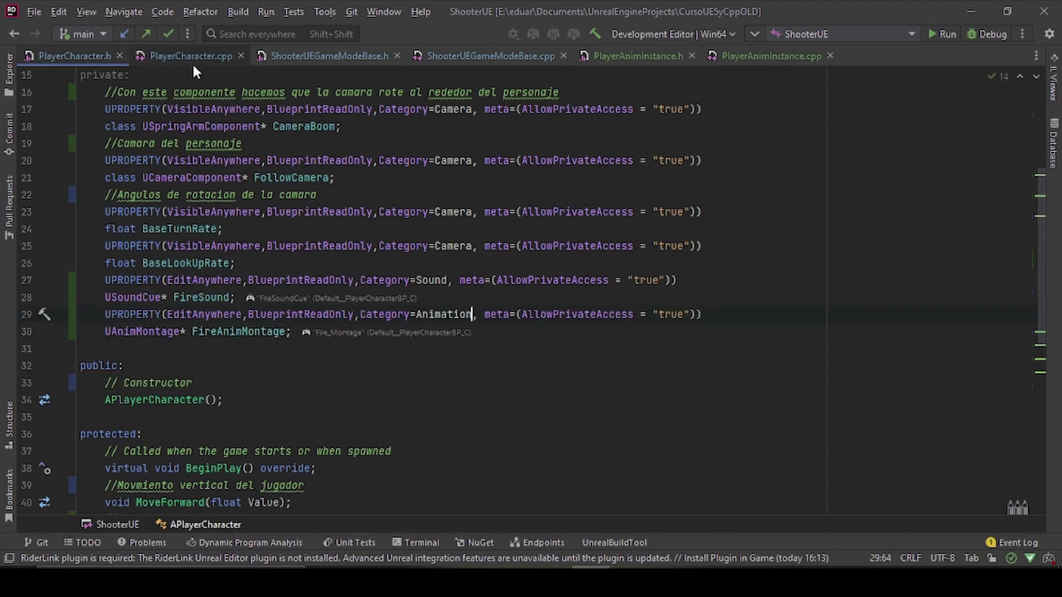
click(192, 57)
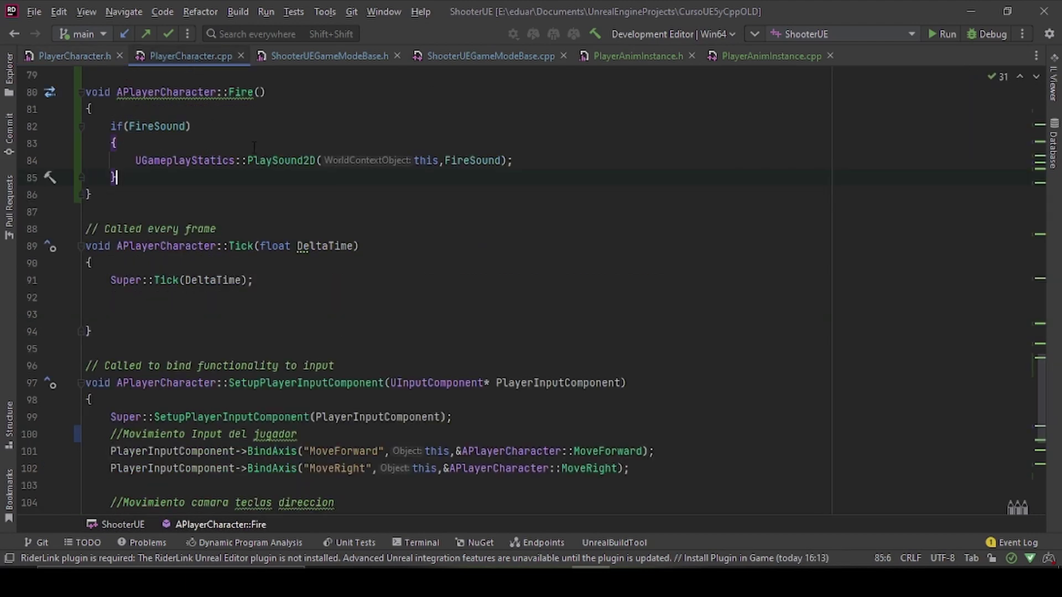
Step: Start a UAnimInstance* AnimInstance variable on a new line after the sound check
key(Return)
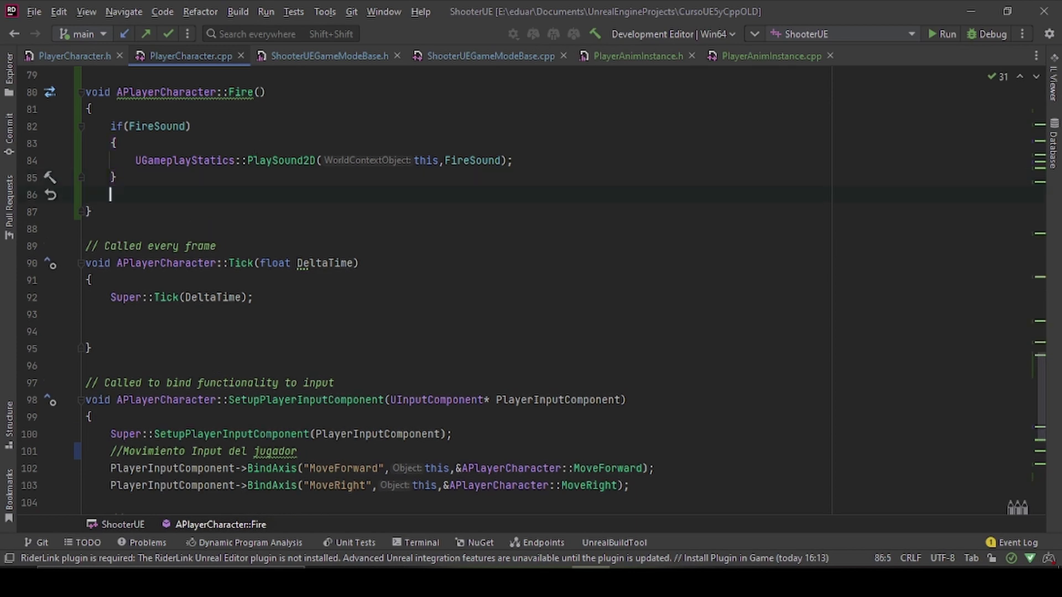
text(U)
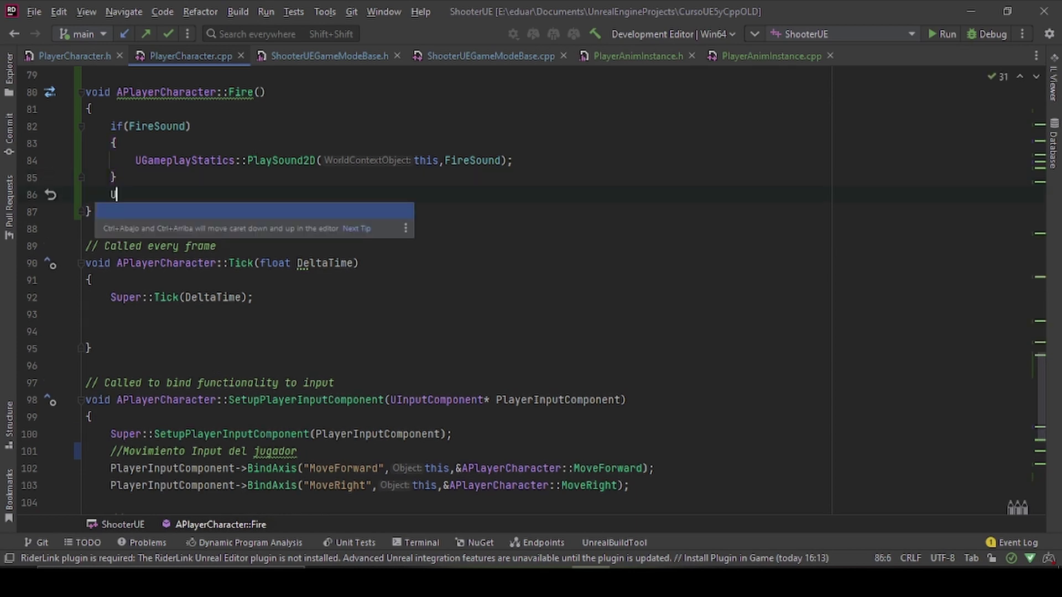
text(Anim)
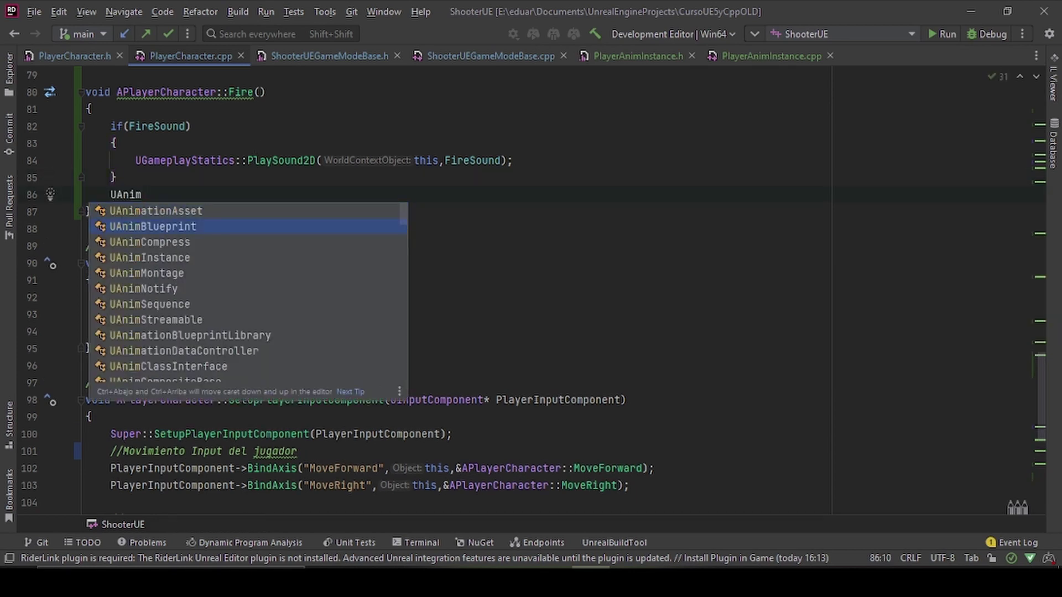
key(Return)
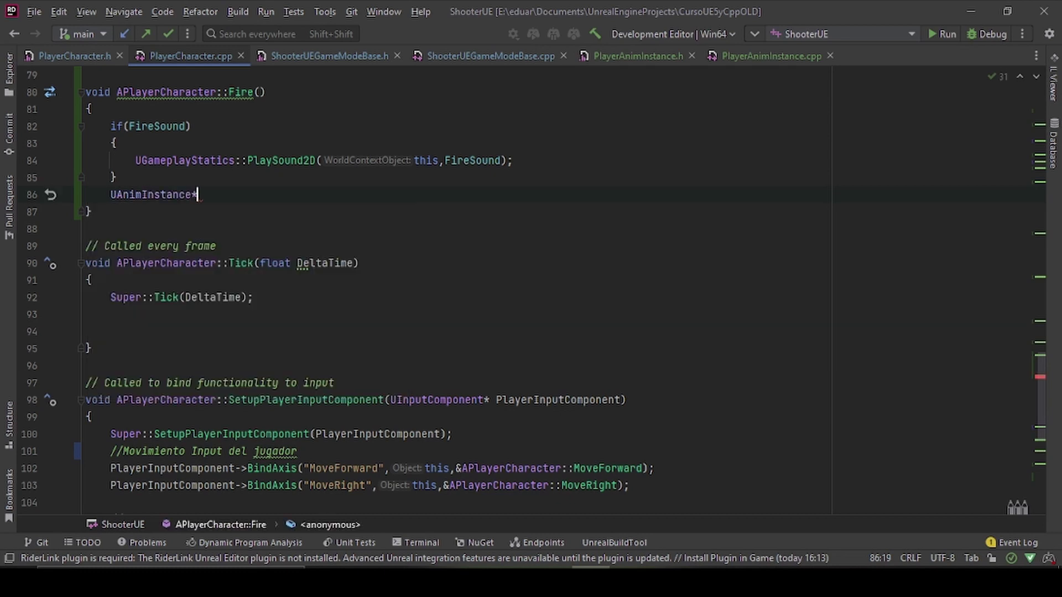
text( Ani)
key(Return)
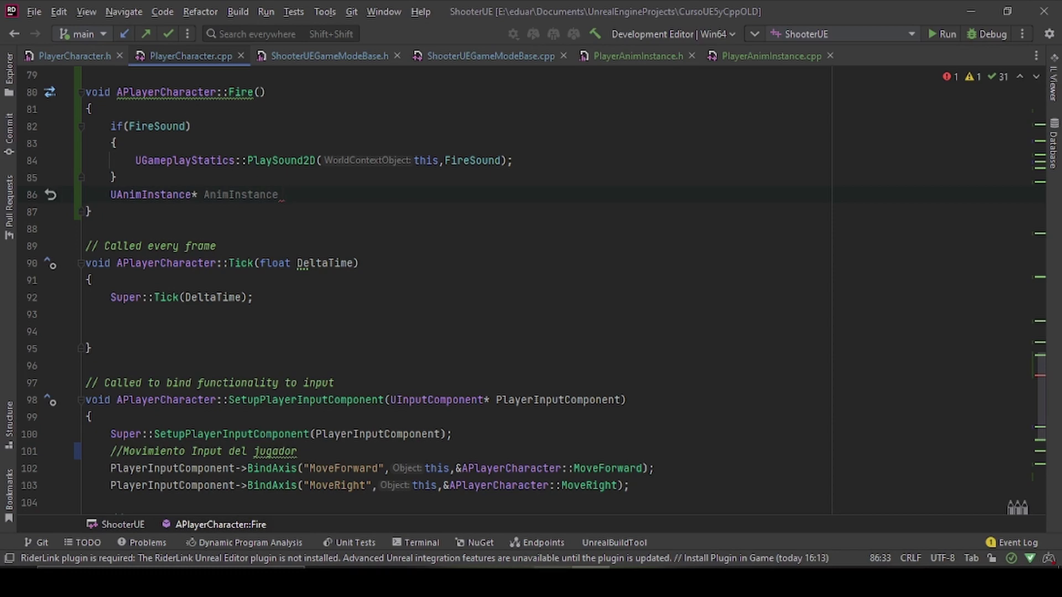
Step: Inspect the Mesh component in PlayerCharacterBP, then return to PlayerCharacter.cpp
key(alt+Tab)
click(446, 32)
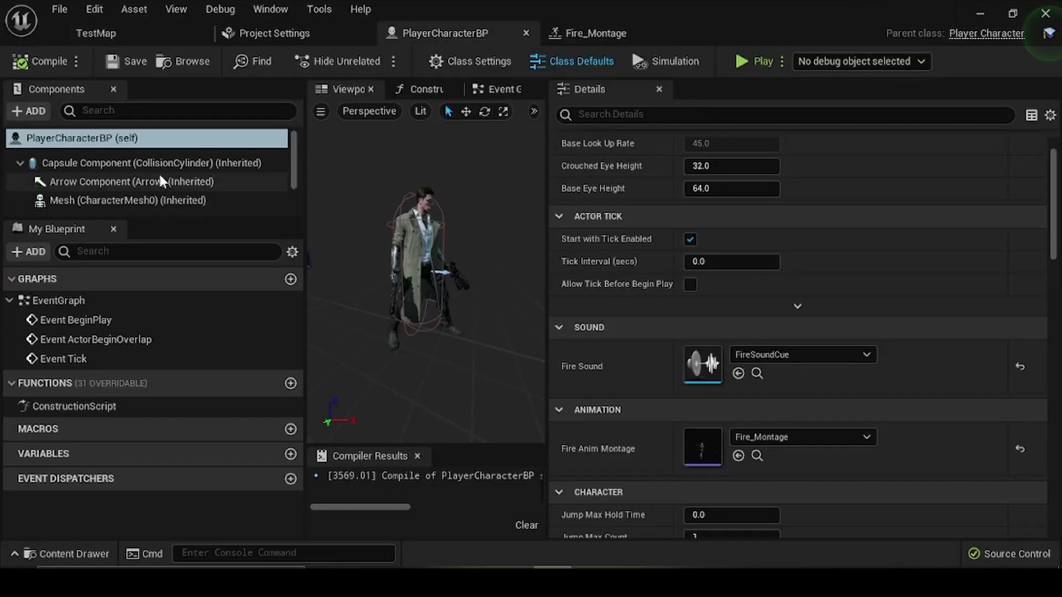
scroll(160, 181, down, 2)
click(147, 142)
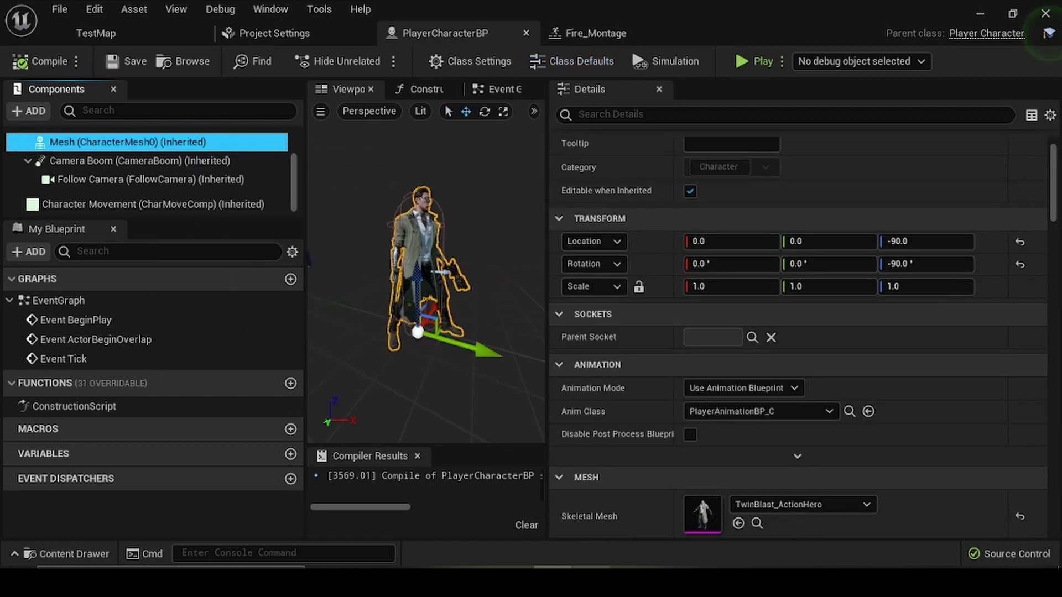
key(alt+Tab)
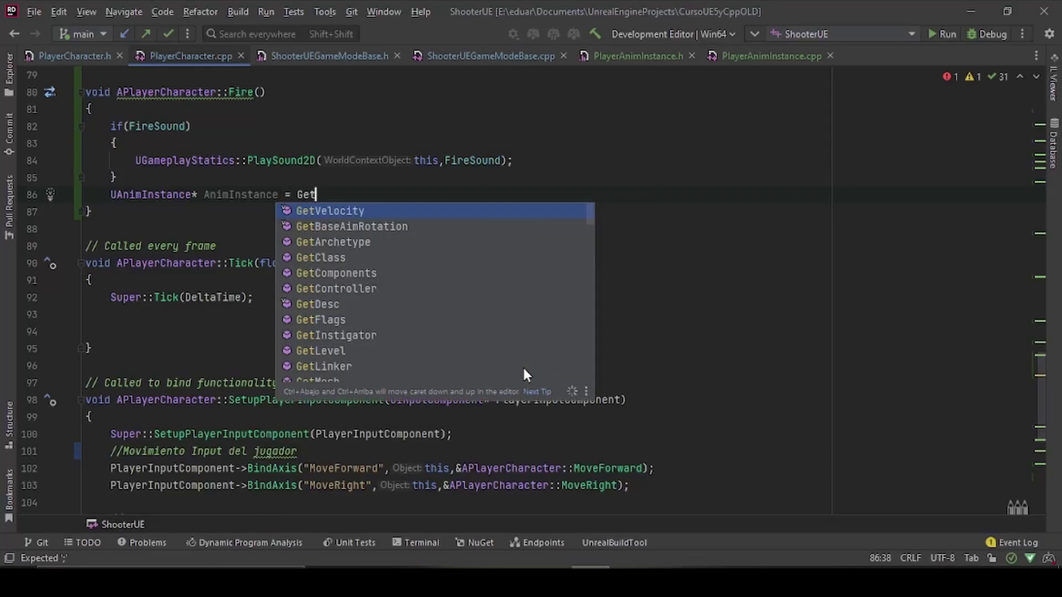
Step: Initialize AnimInstance with GetMesh()->GetAnimInstance()
text(Me)
key(Return)
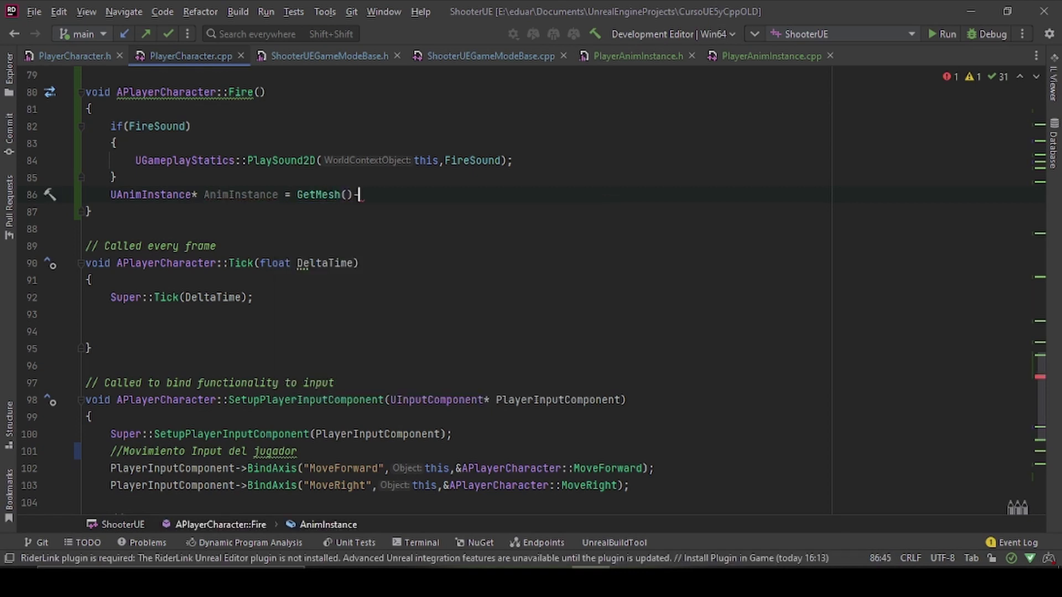
key(Escape)
text(GetA)
key(Return)
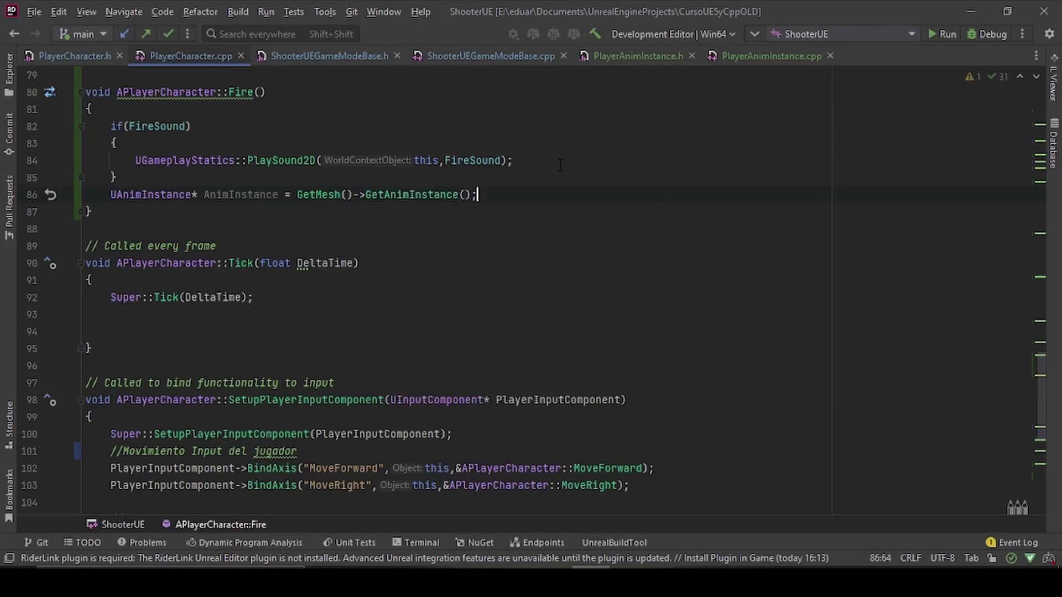
Step: Add an if (AnimInstance && FireAnimMontage) check with an opening block
key(Return)
text(if()
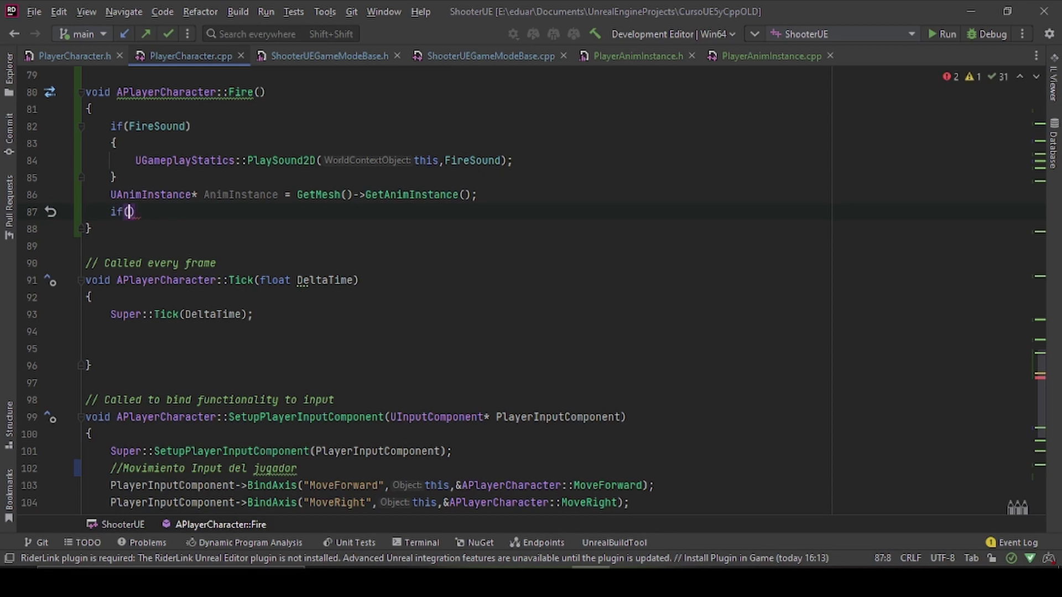
text(Anim)
key(Return)
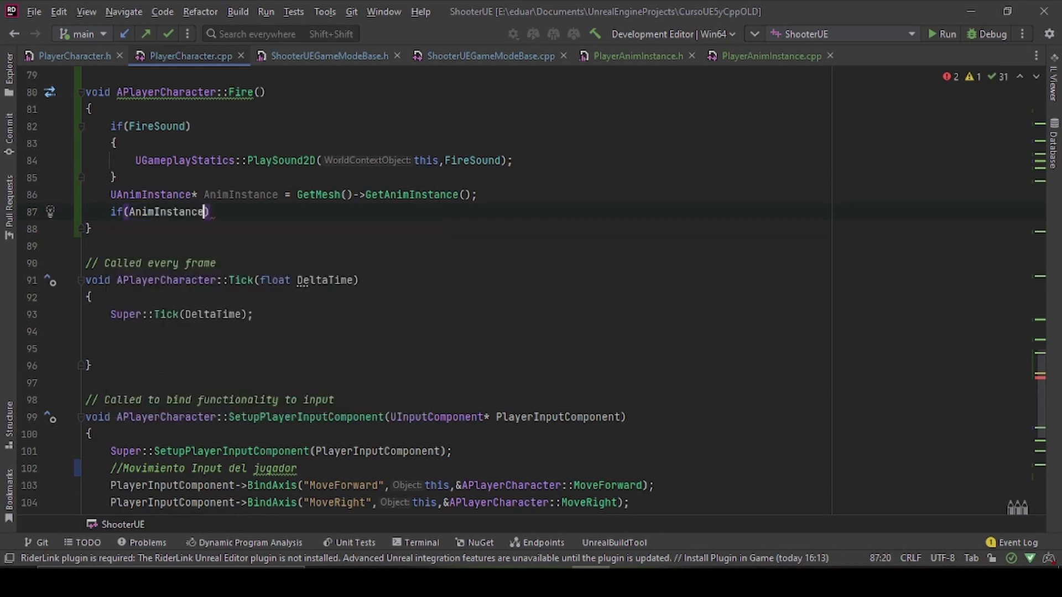
text(F)
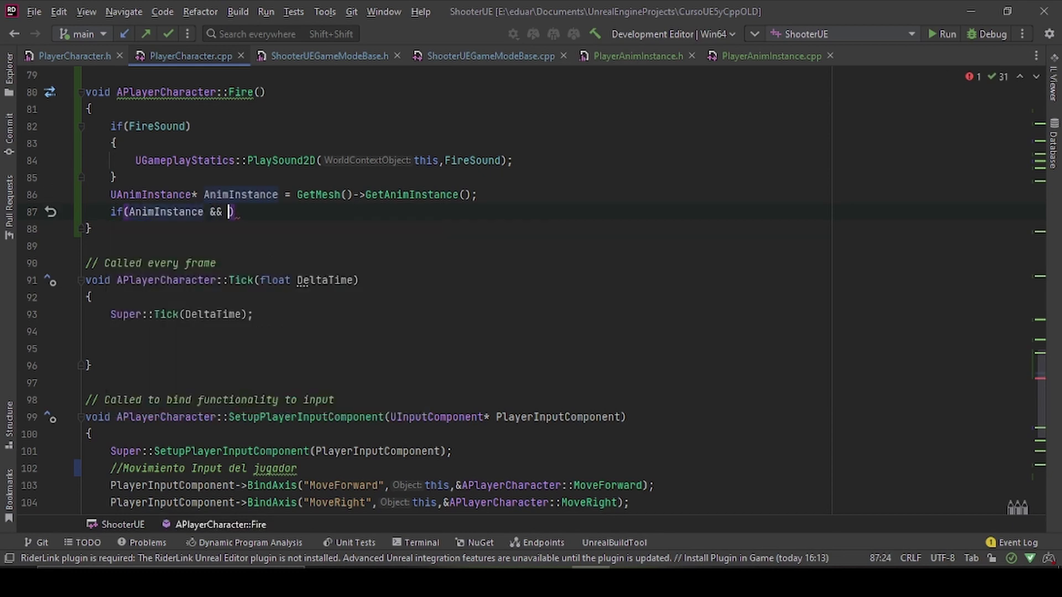
text(ireA)
key(Return)
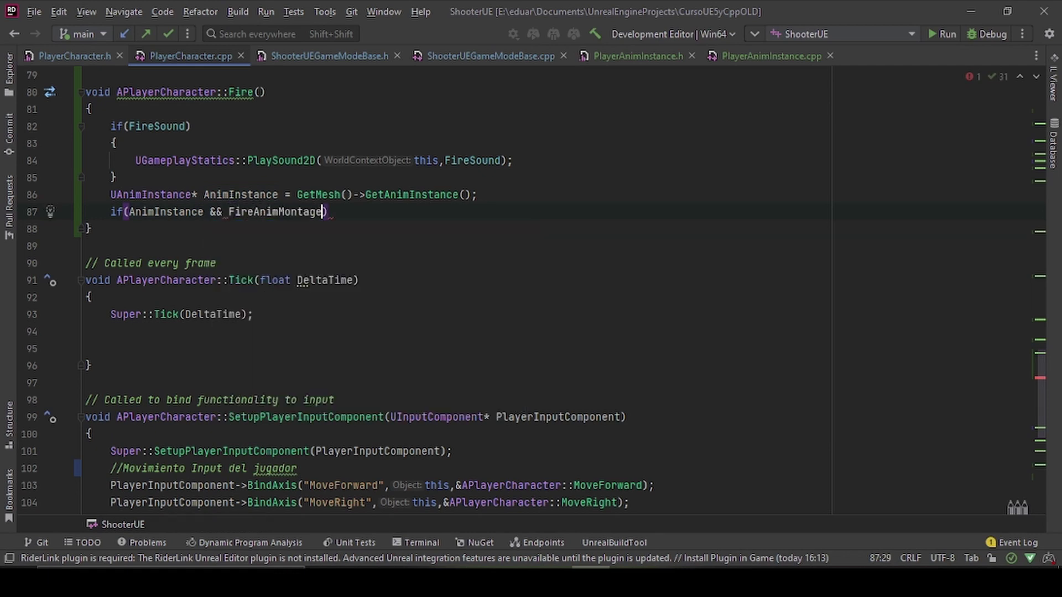
key(Return)
text({)
key(Return)
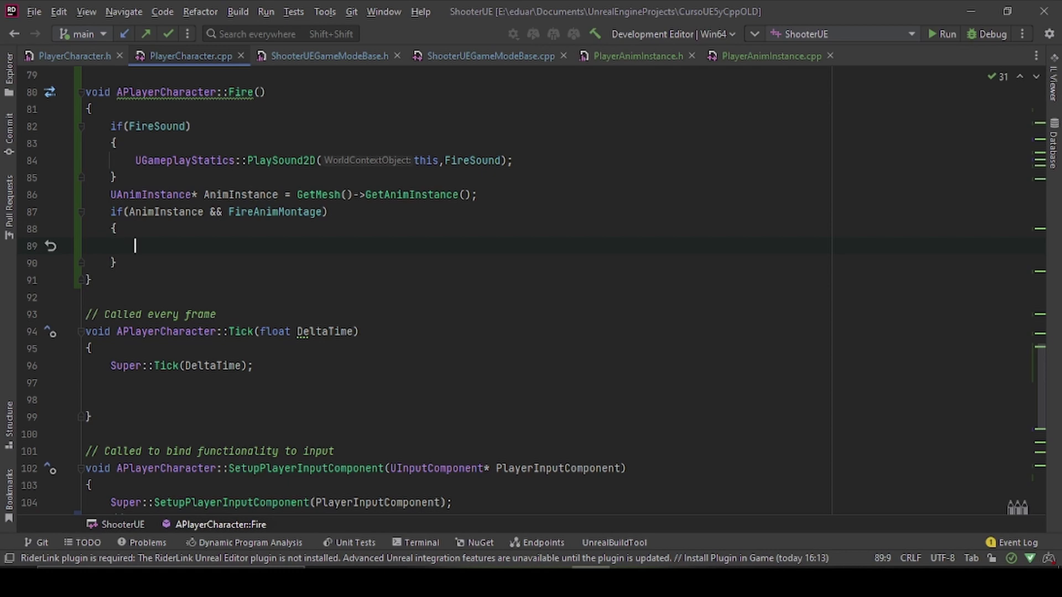
Step: Inside the block, call AnimInstance->Montage_Play(FireAnimMontage);
text(Anim)
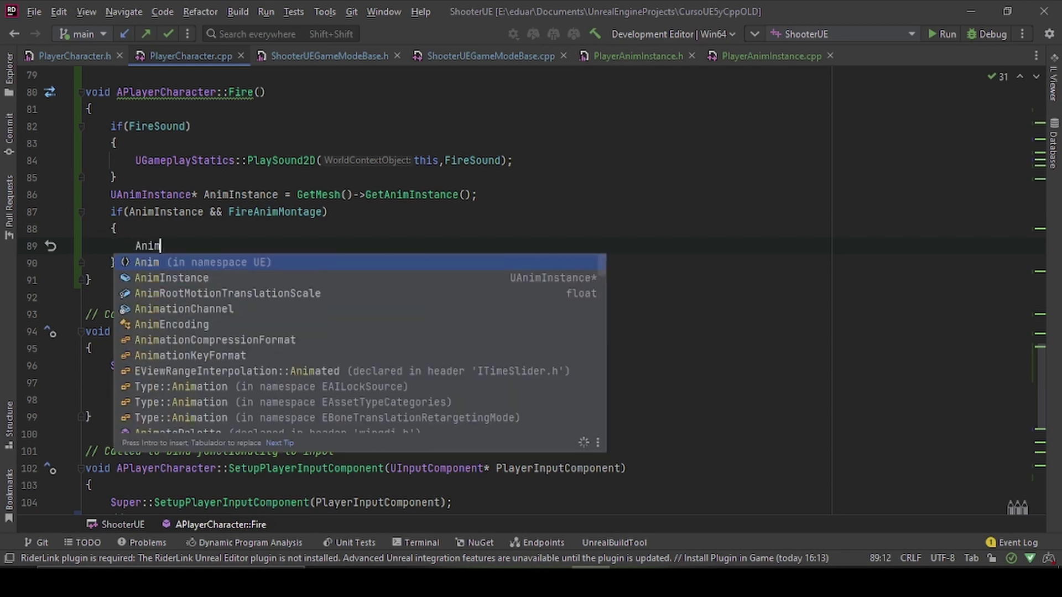
key(Escape)
text(Instance->)
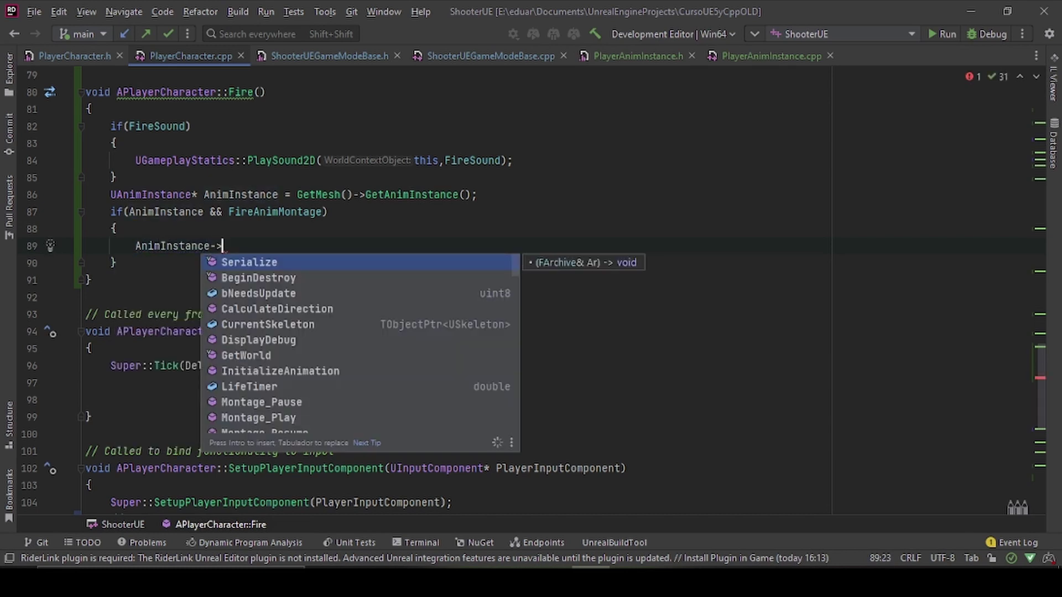
text(Mont)
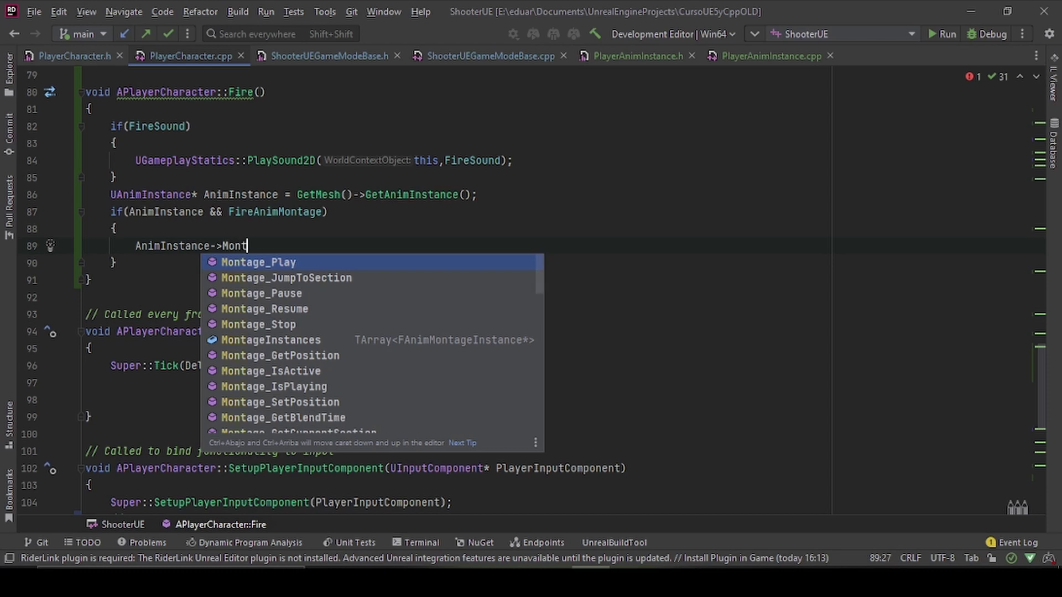
key(Return)
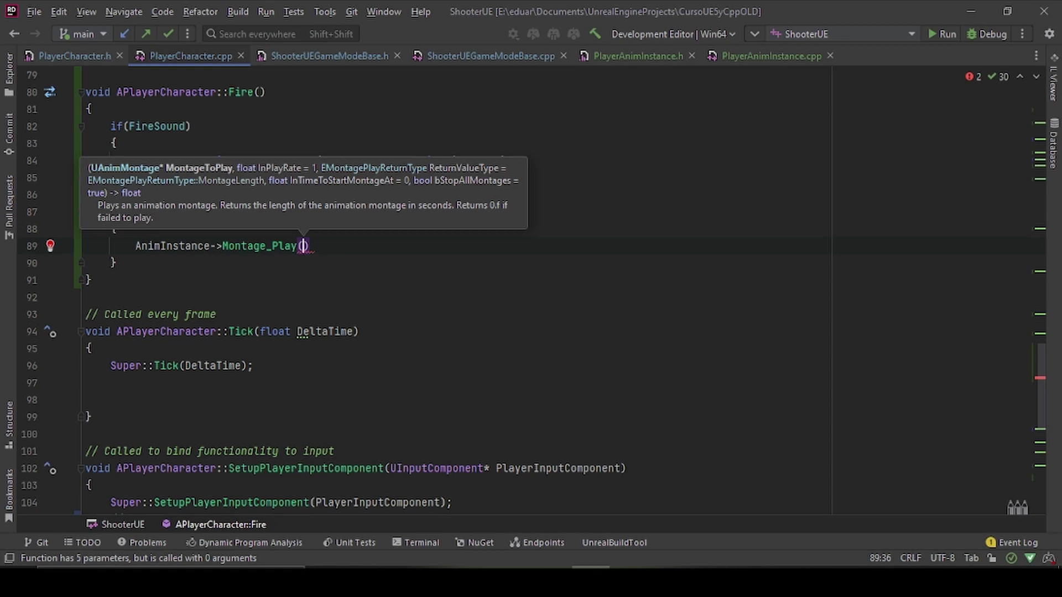
text(Fire)
key(Down)
key(Down)
key(Return)
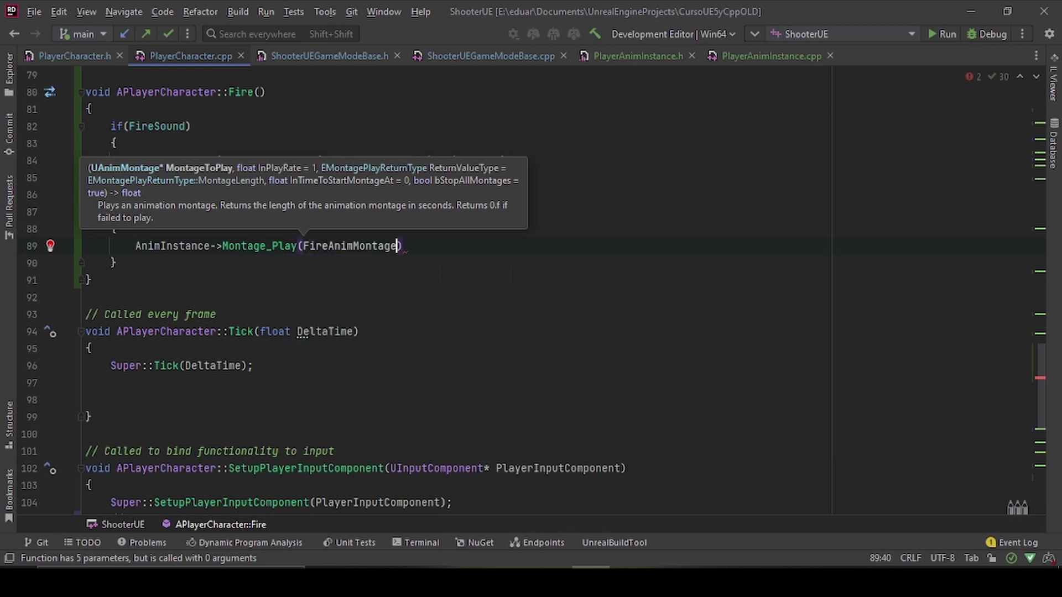
text(;)
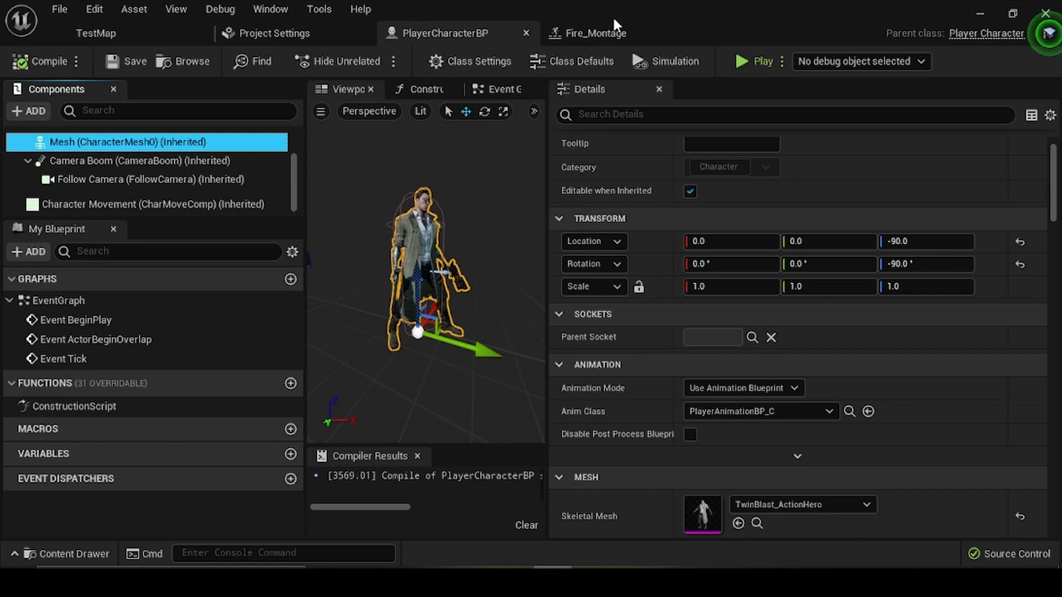
Step: Open Fire_Montage and select its Default section in the montage timeline
click(612, 19)
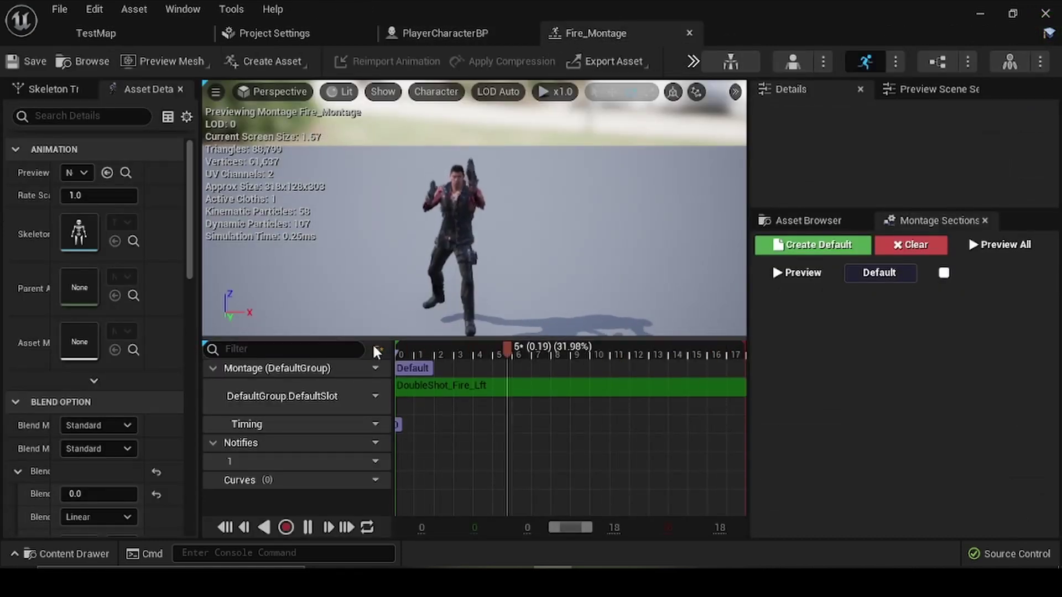
click(420, 370)
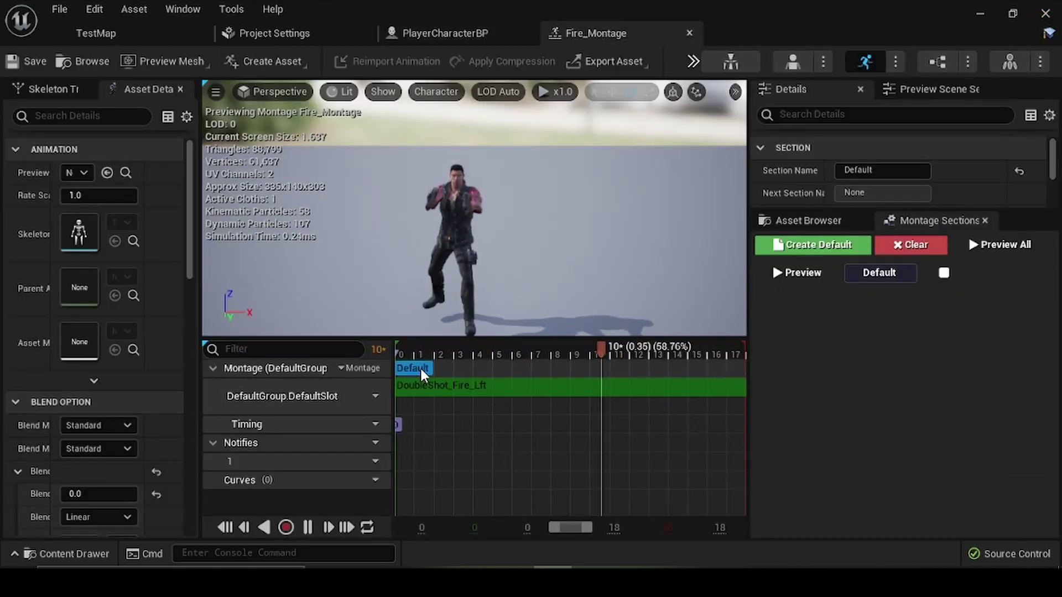
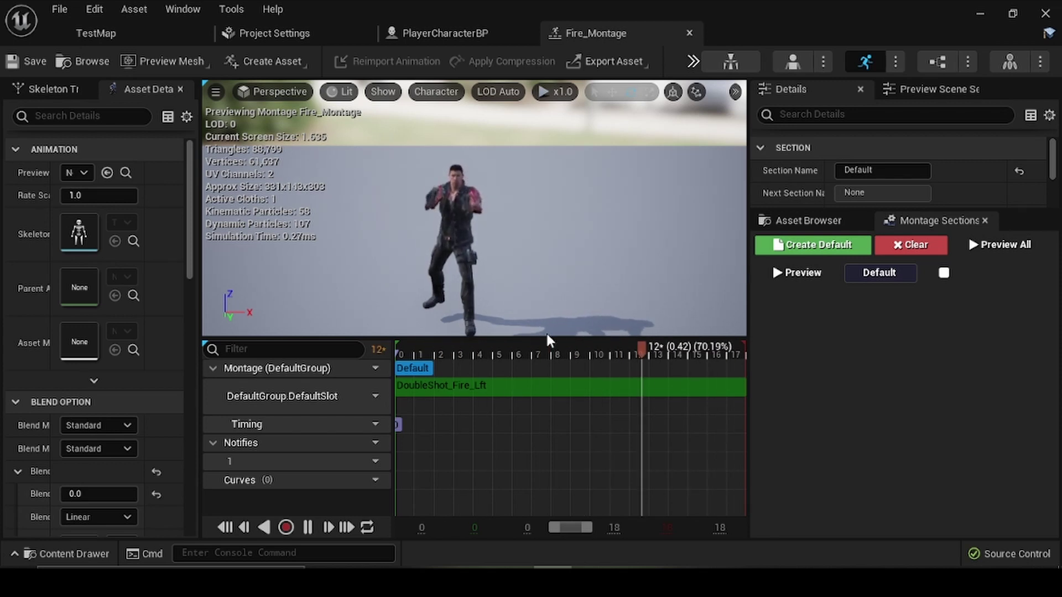
Step: Add a trial montage section named StartFire, rewind the preview to frame 0, then delete that section
click(517, 363)
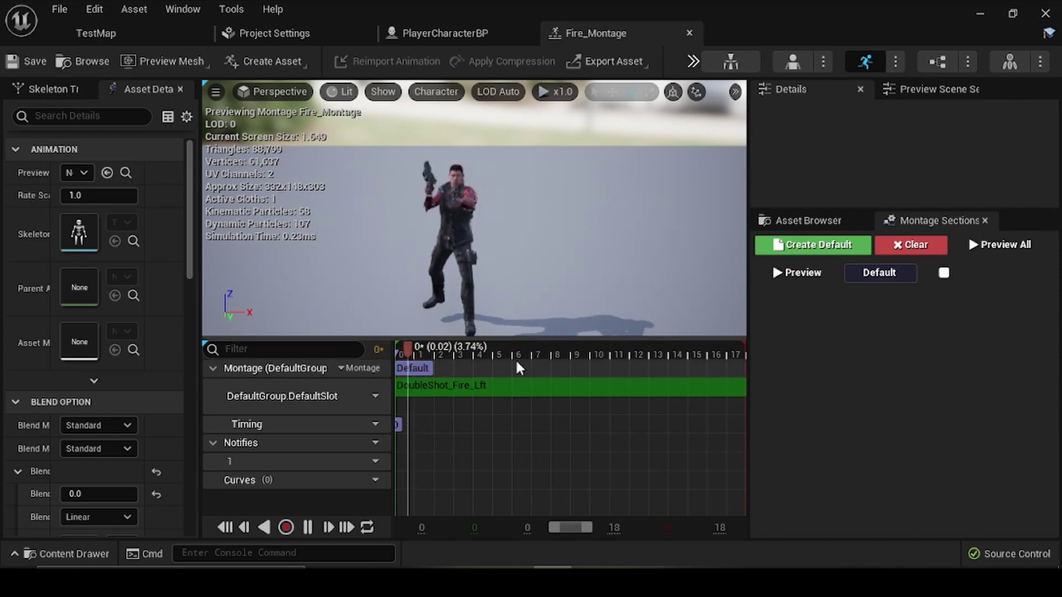
right_click(481, 366)
click(531, 400)
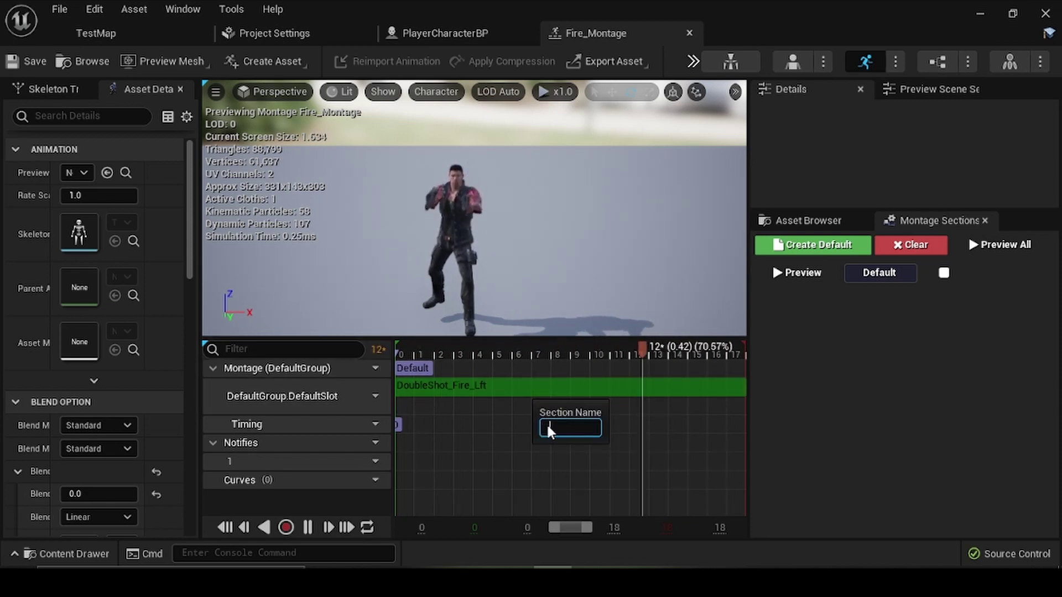
text(Sta)
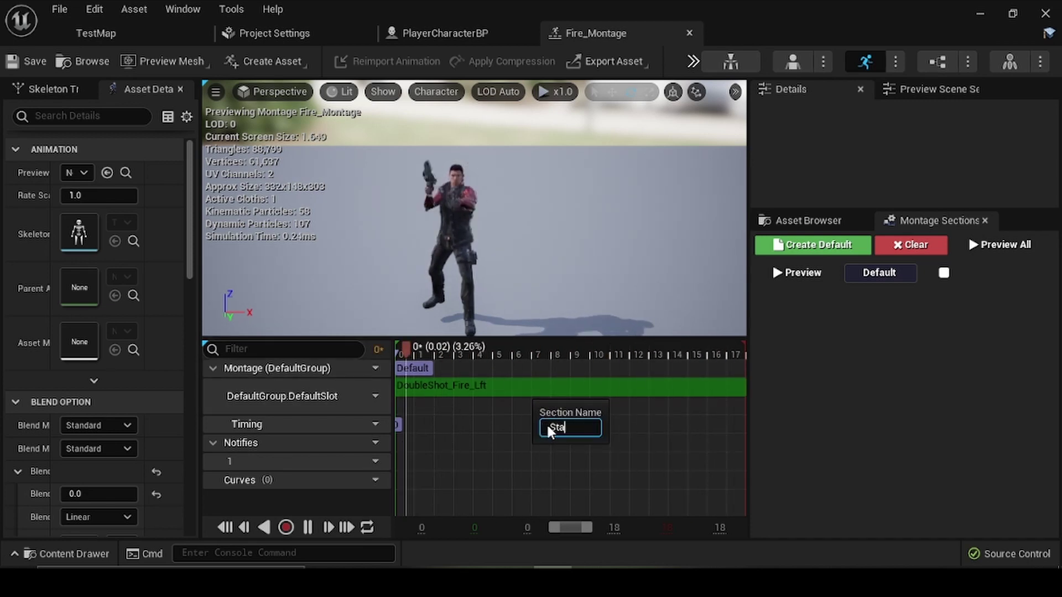
text(rtFire)
key(Return)
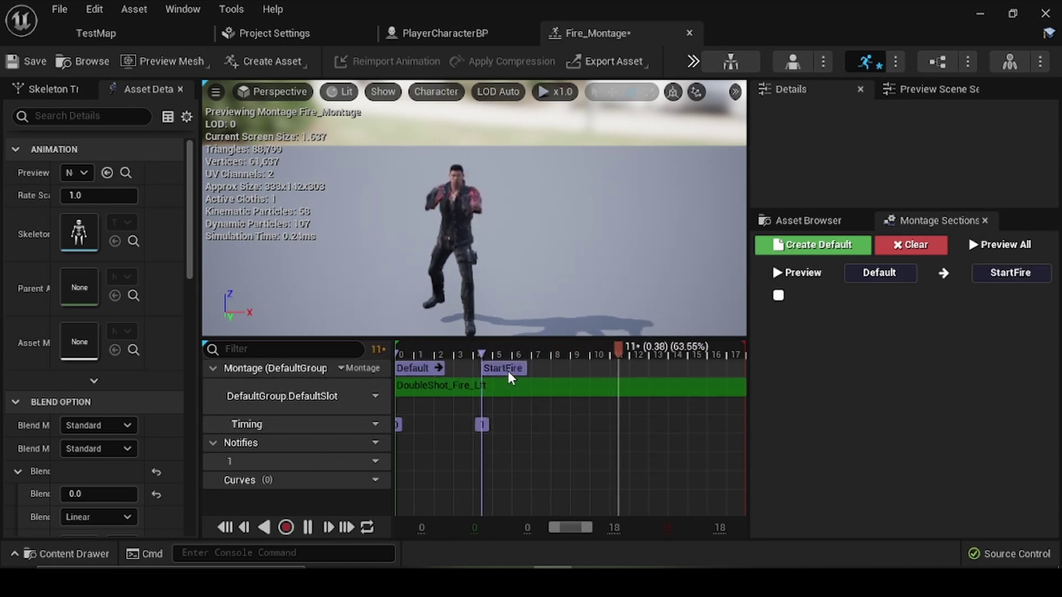
drag(399, 351, 480, 359)
click(505, 370)
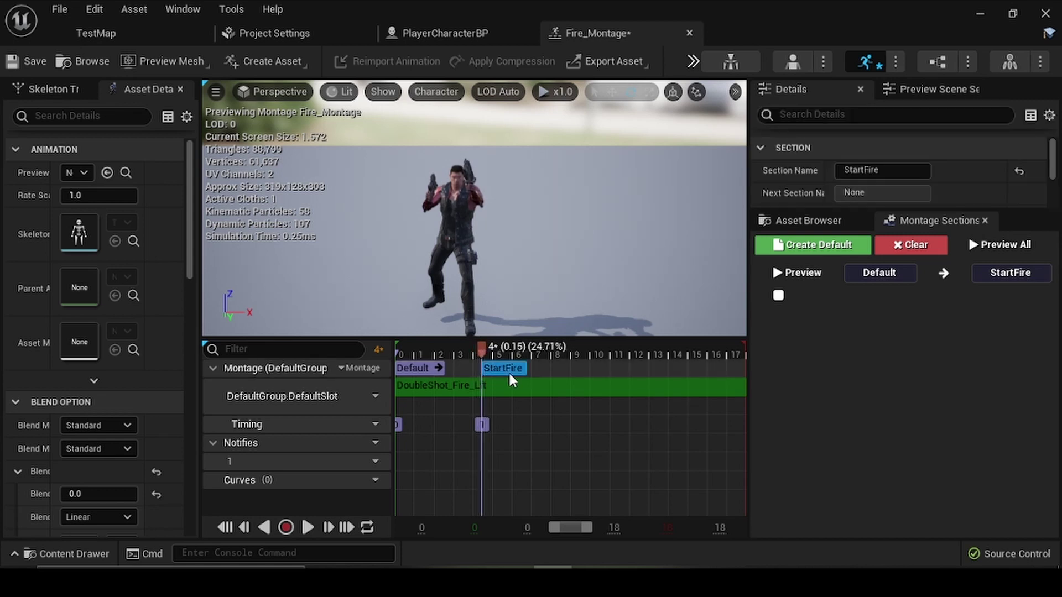
key(Delete)
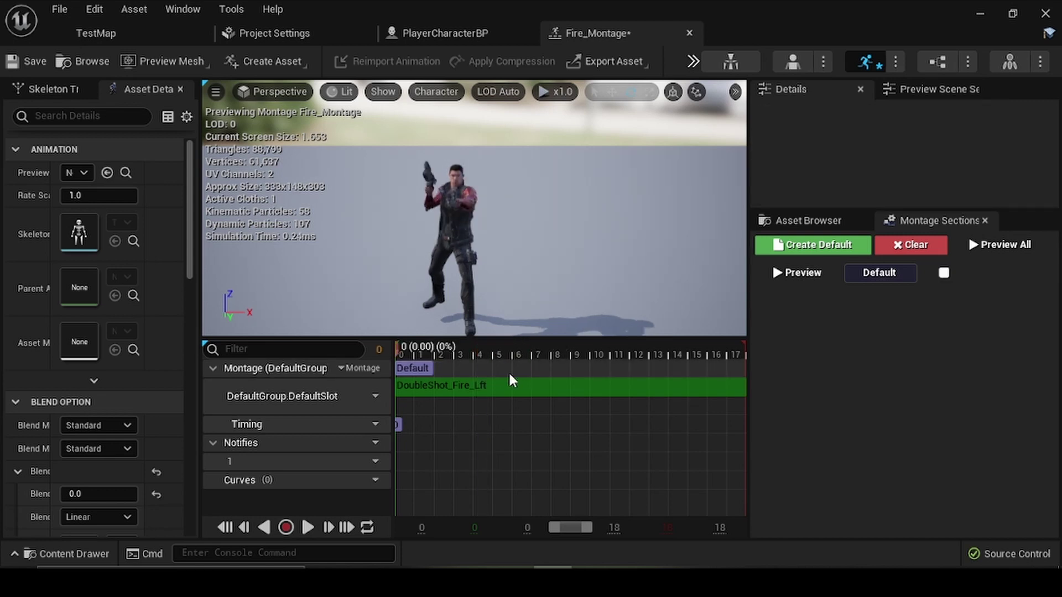
Step: Rename the Default montage section to StartFire in Details and save Fire_Montage
click(407, 373)
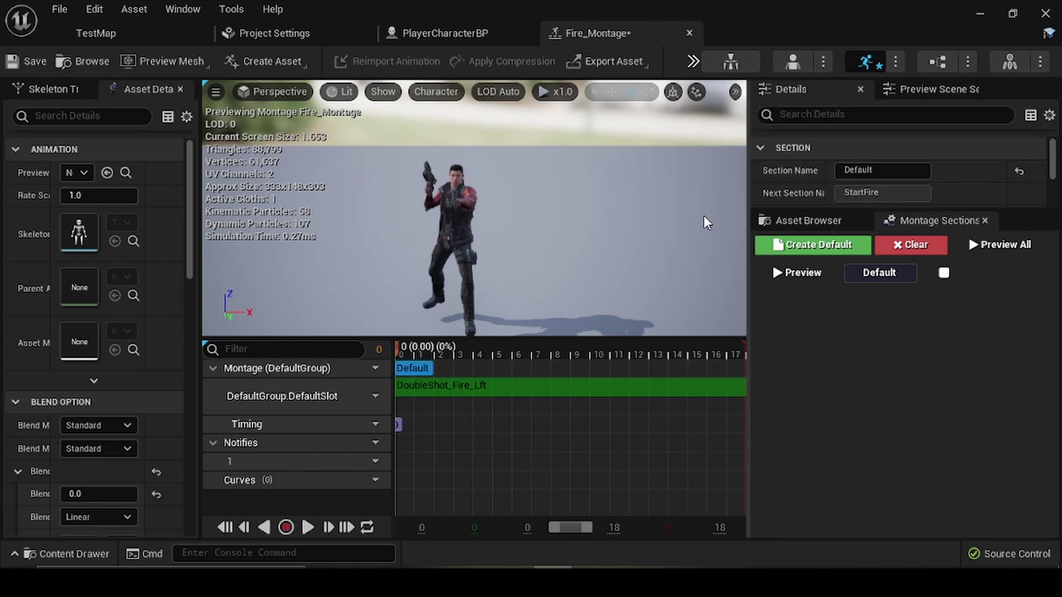
click(918, 170)
text(StartFi)
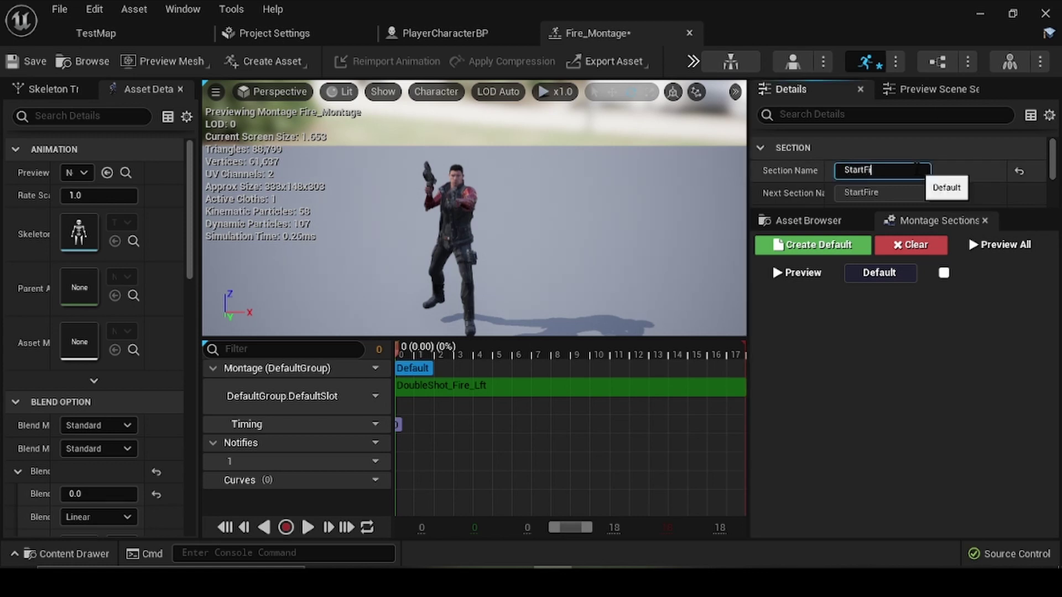
text(re)
key(Return)
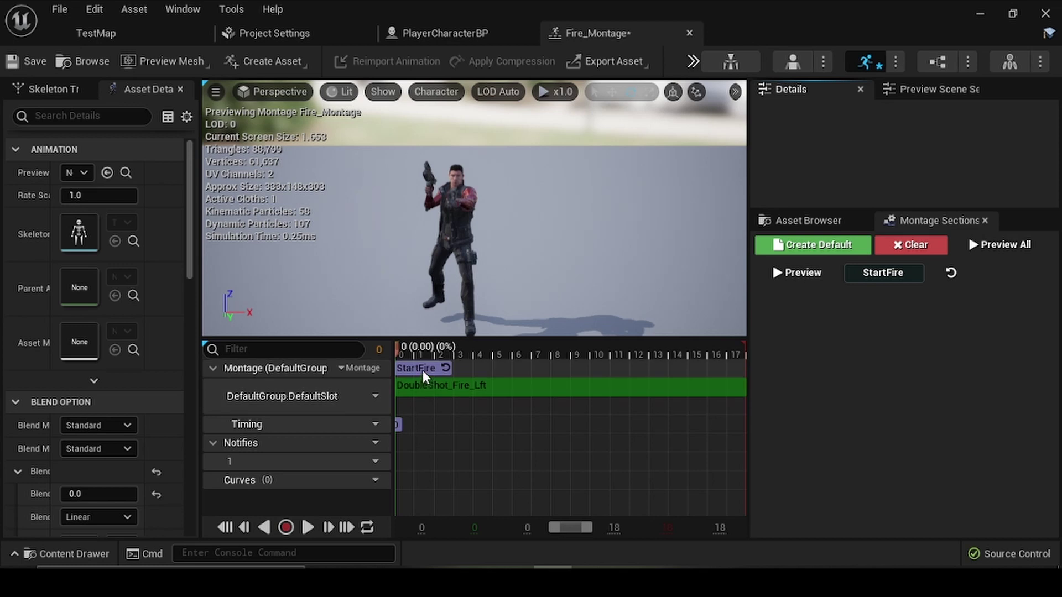
click(422, 368)
click(13, 66)
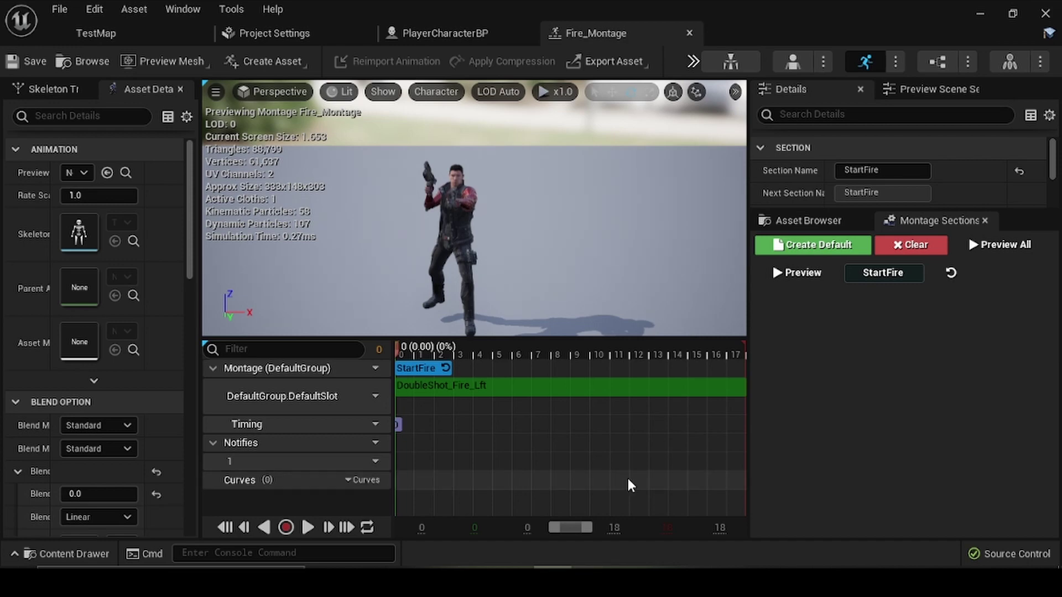
Step: Add AnimInstance->Montage_JumpToSection(FName("StartFire")) right after the Montage_Play call in Fire()
key(alt+Tab)
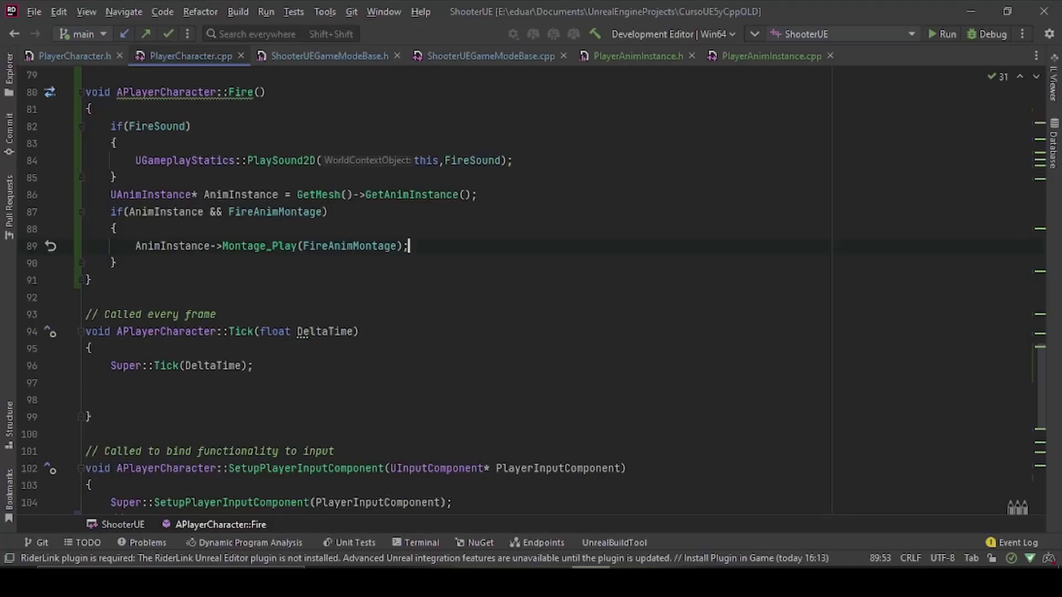
key(Return)
text(Anim)
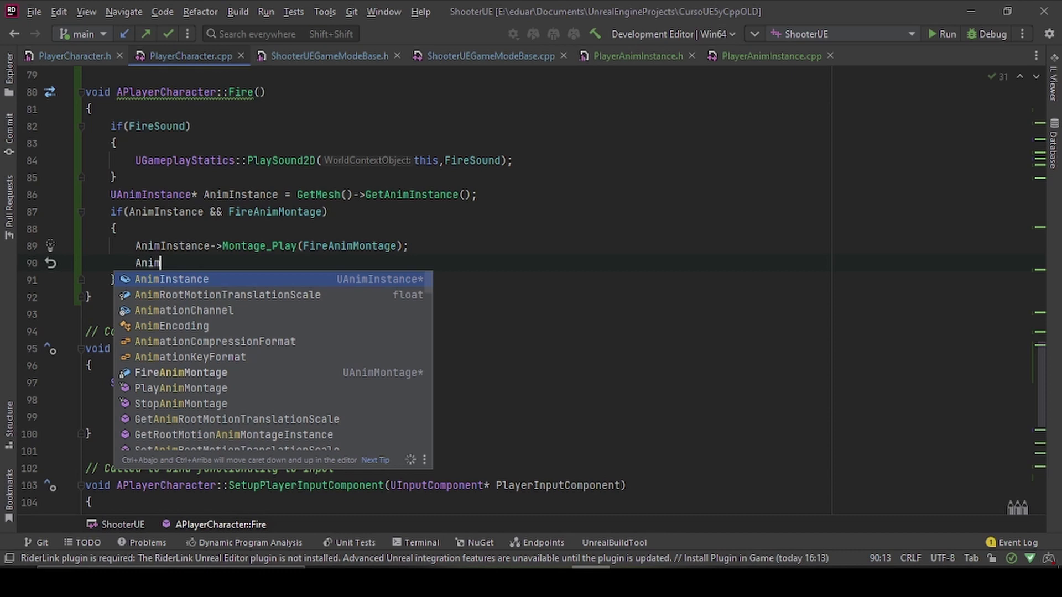
key(Return)
text(->)
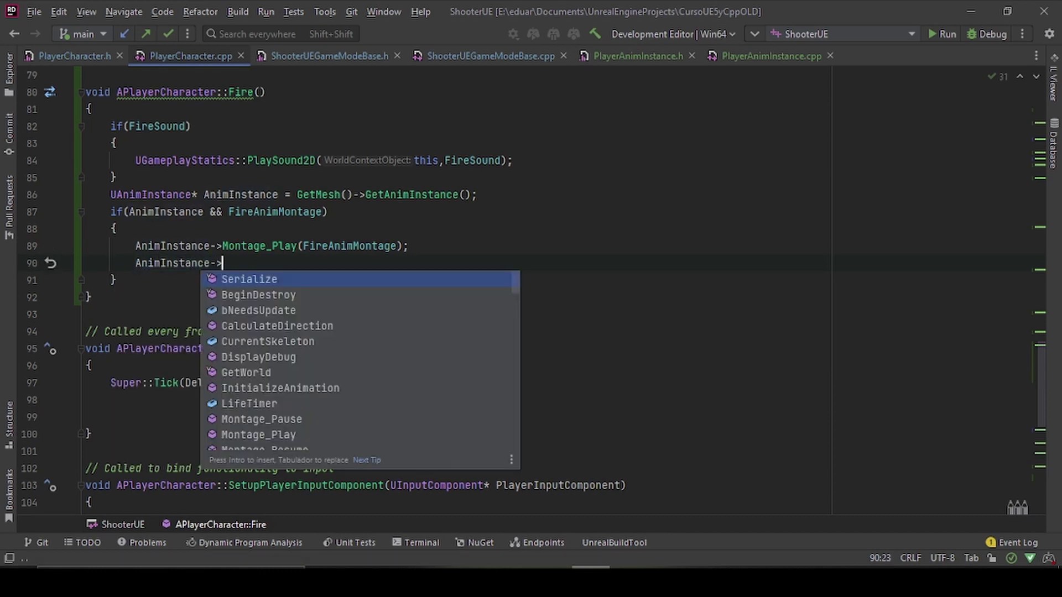
text(Monta)
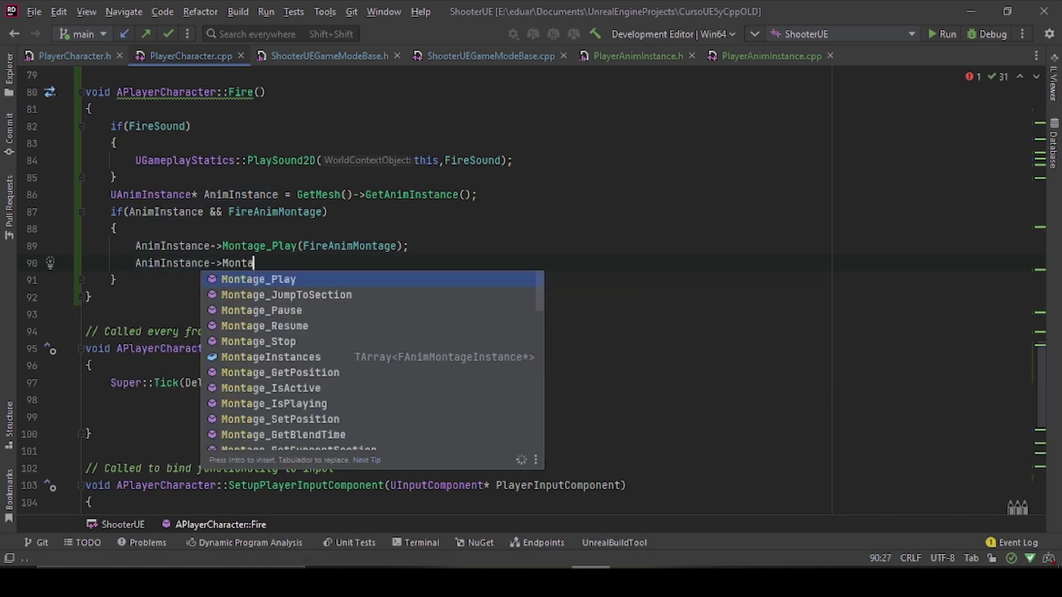
key(Down)
key(Return)
text(()
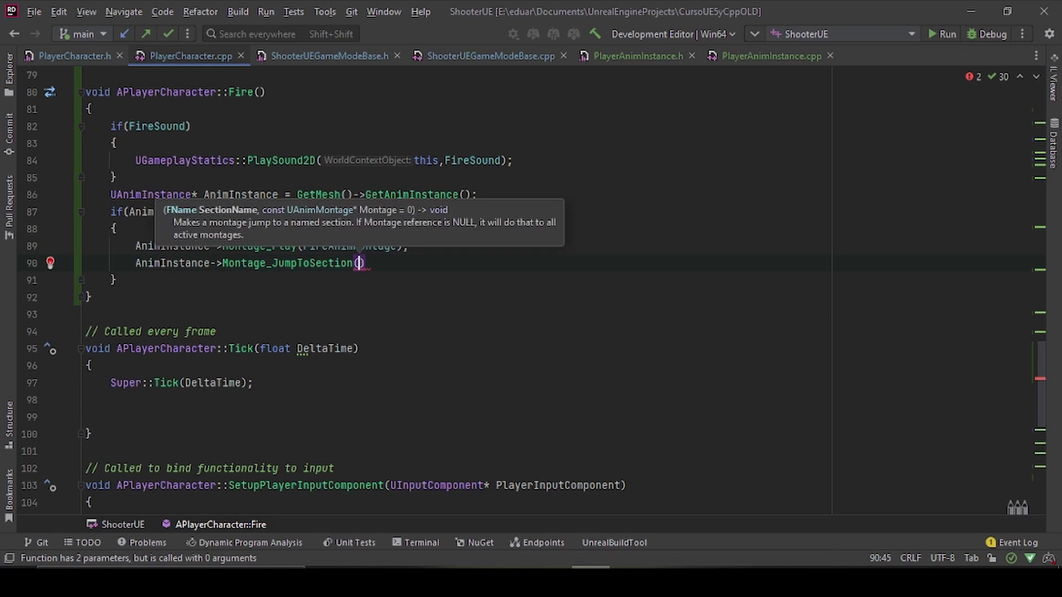
text(FName)
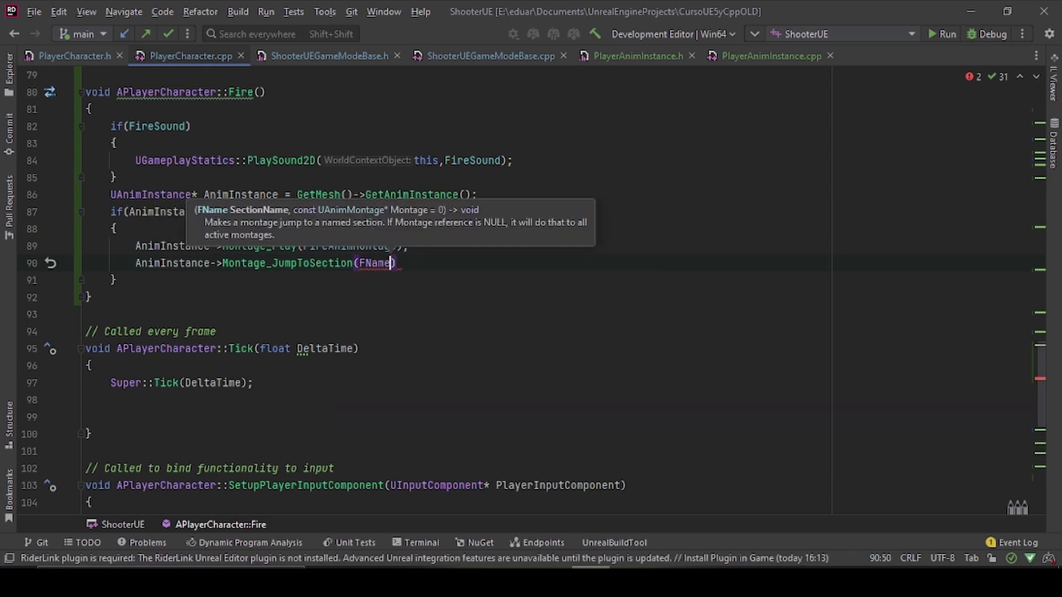
text(("S)
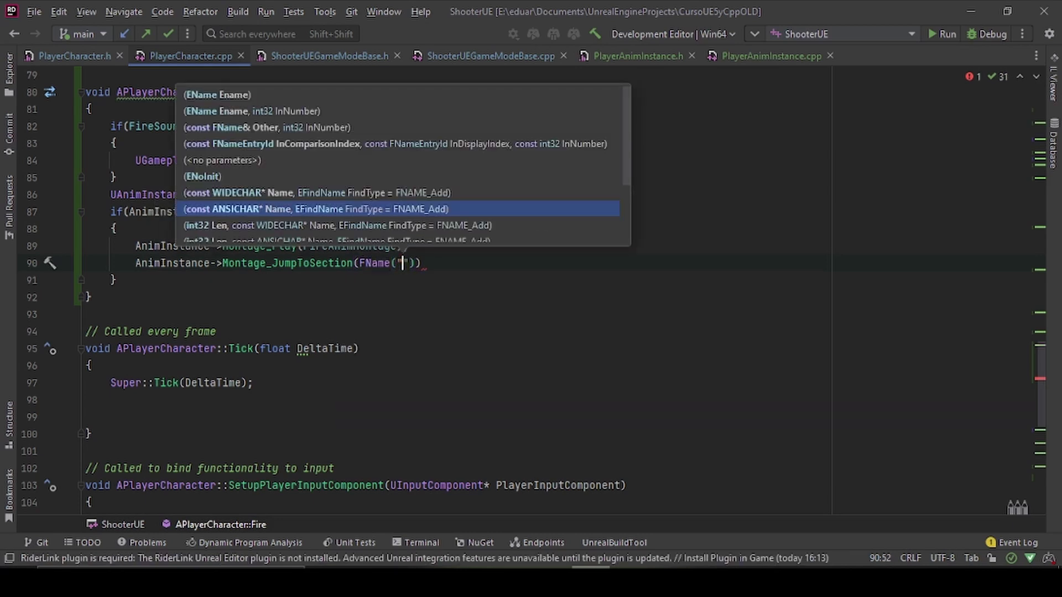
text(tartFi)
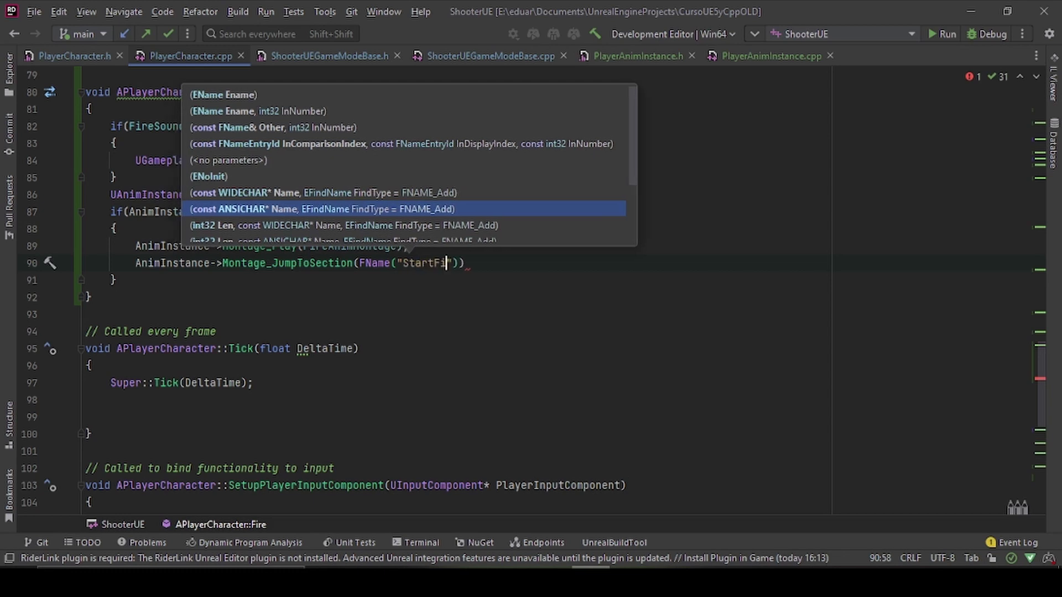
key(Right)
key(Right)
key(Right)
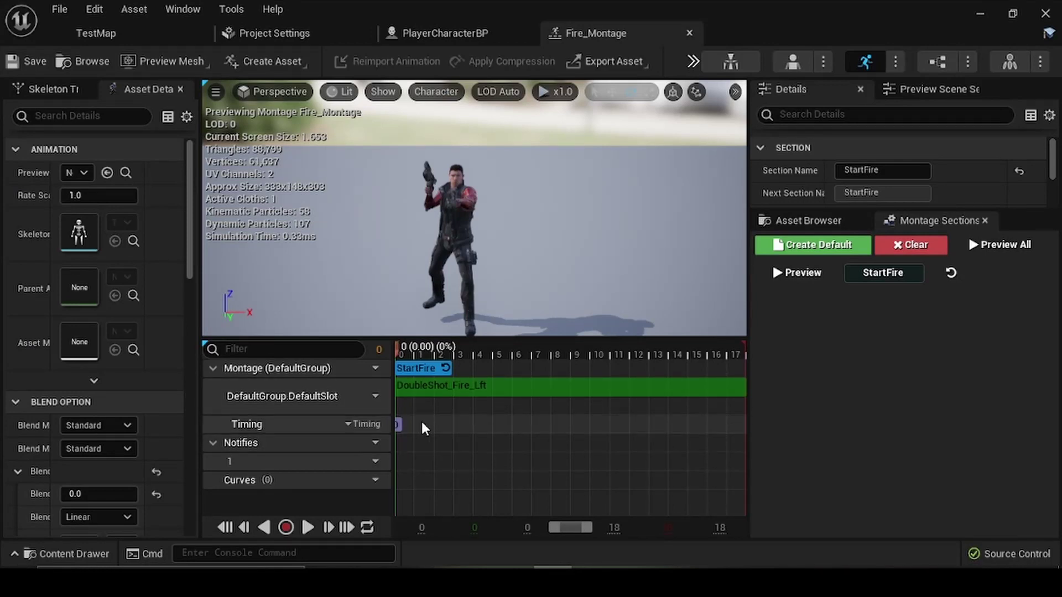
Step: Copy the StartFire section name text, then go back to Unreal's TestMap level editor
click(862, 170)
right_click(864, 170)
click(931, 230)
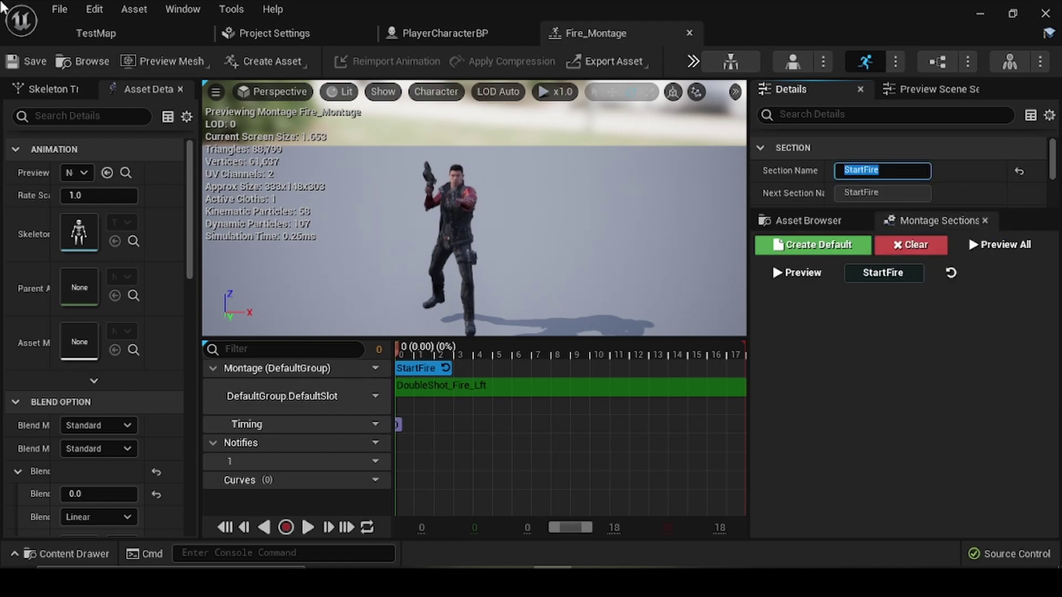
key(alt+Tab)
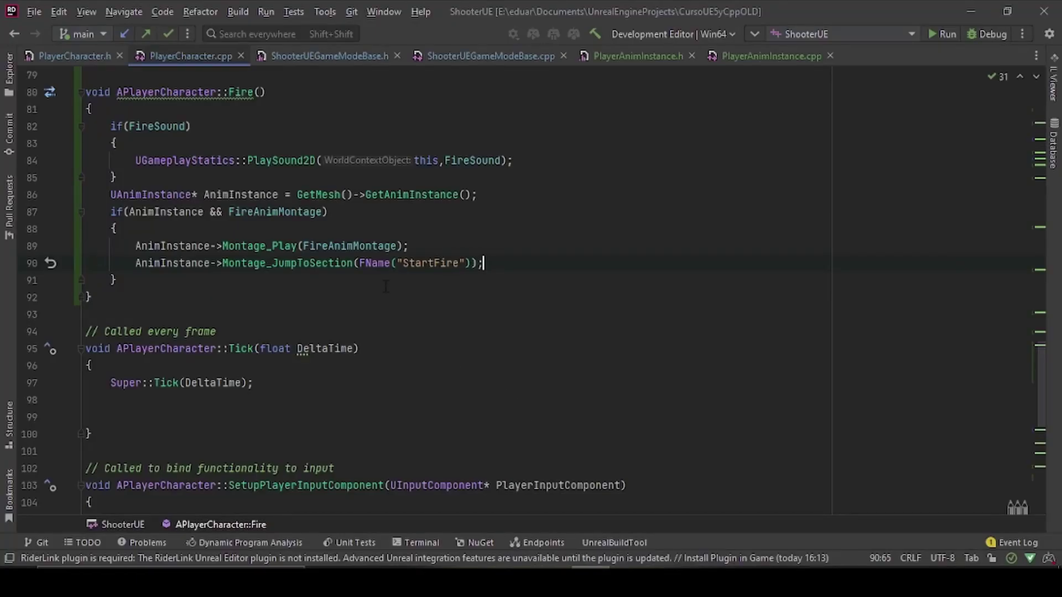
right_click(443, 265)
click(490, 237)
key(alt+Tab)
click(96, 33)
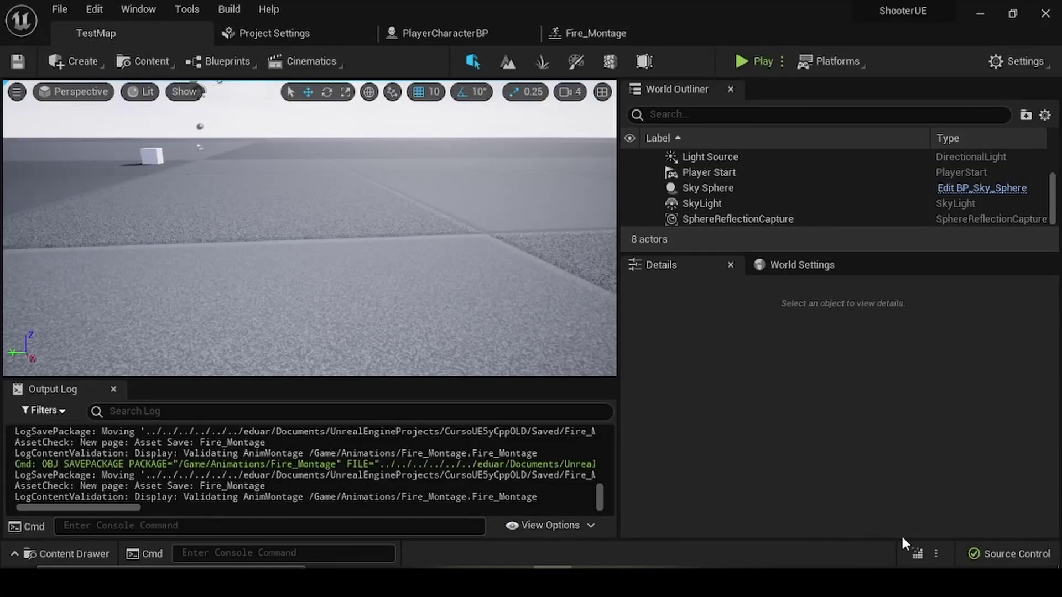
Step: Compile the C++ changes, set PlayerCharacterBP's Fire Anim Montage to Fire_Montage, and save the blueprint
click(916, 553)
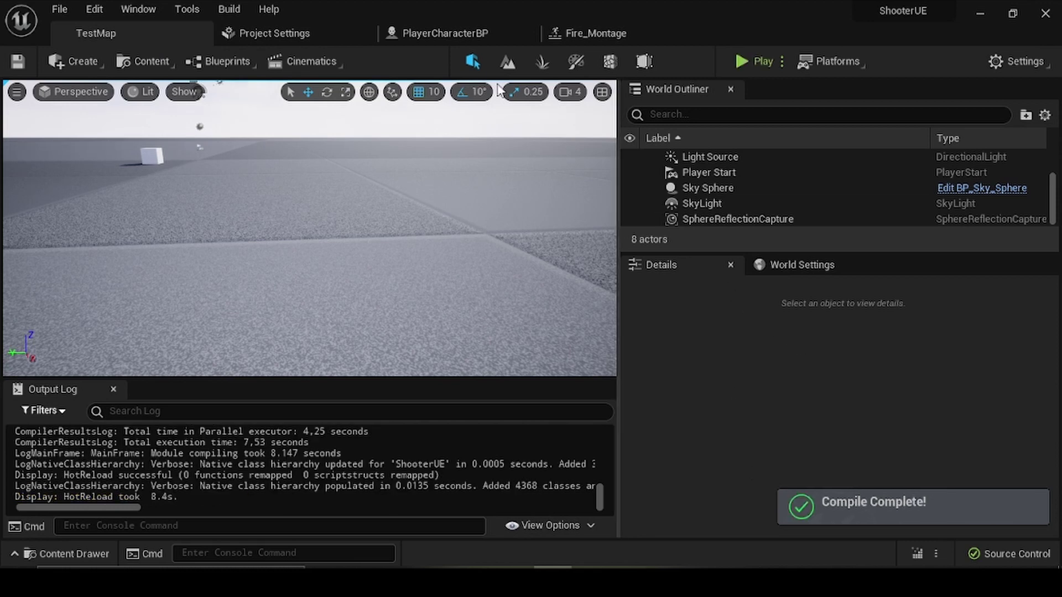
click(463, 33)
scroll(185, 179, up, 3)
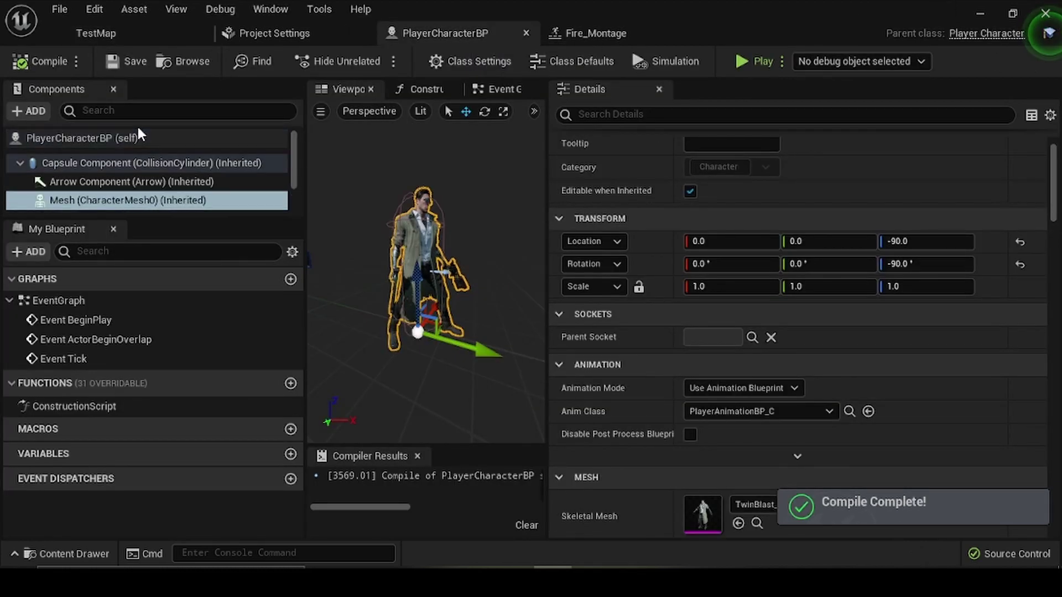
click(166, 138)
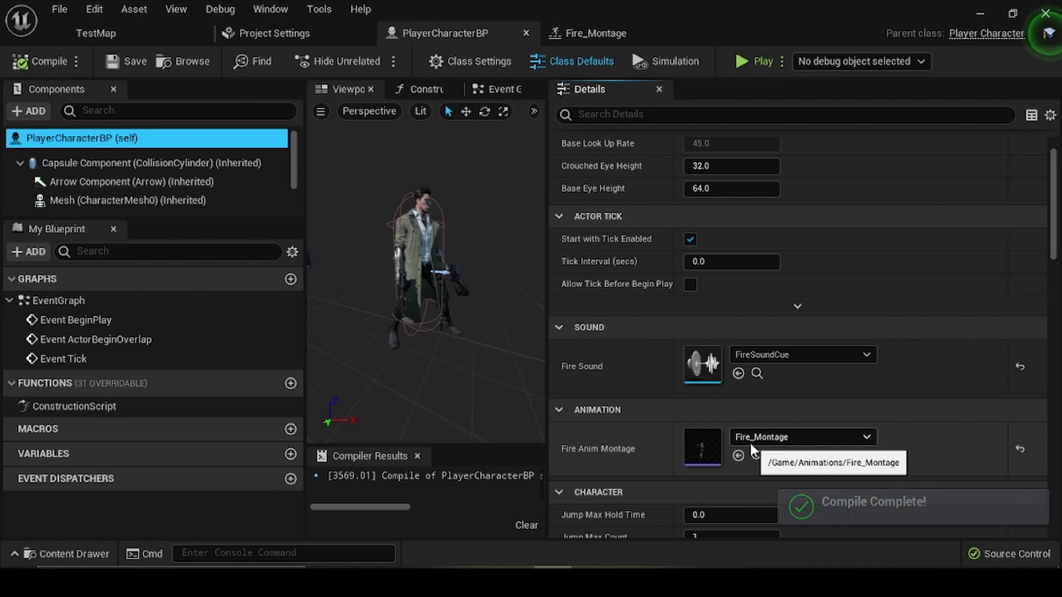
click(771, 440)
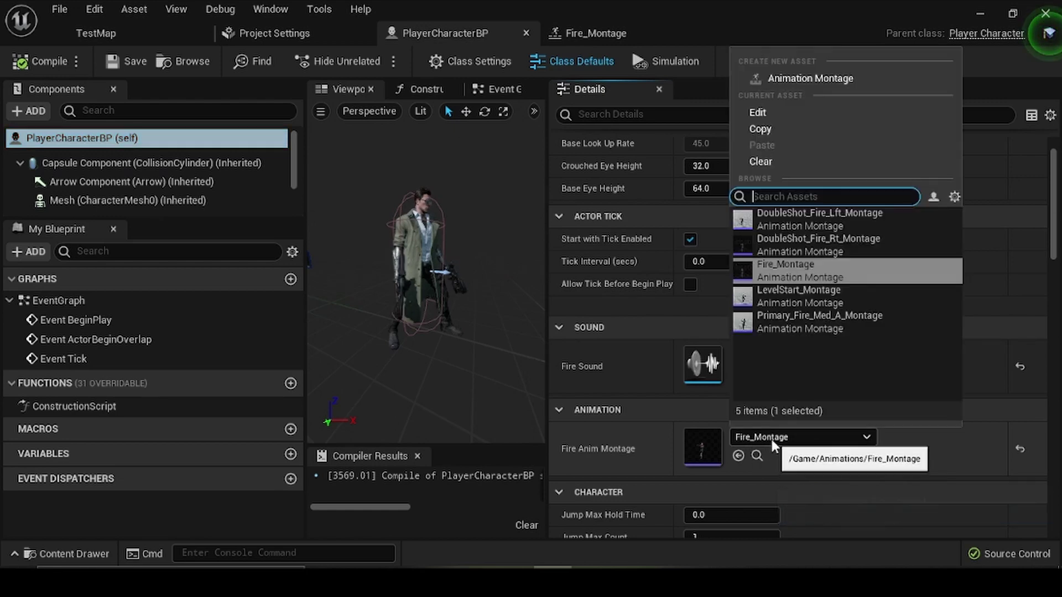
click(837, 268)
click(137, 62)
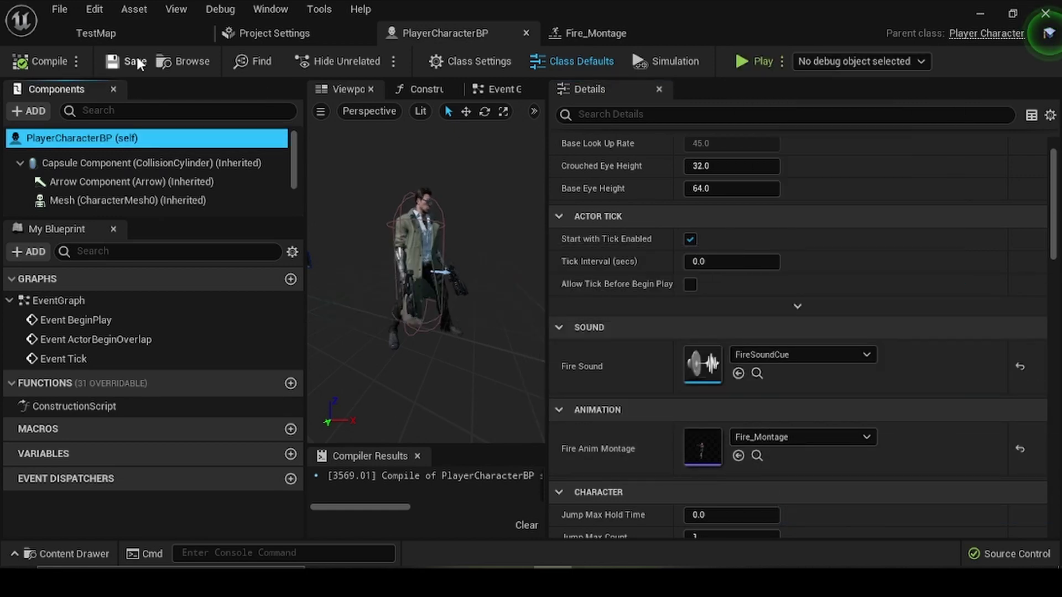
Step: Run a quick play-in-editor test of TestMap and stop it
click(96, 34)
click(748, 60)
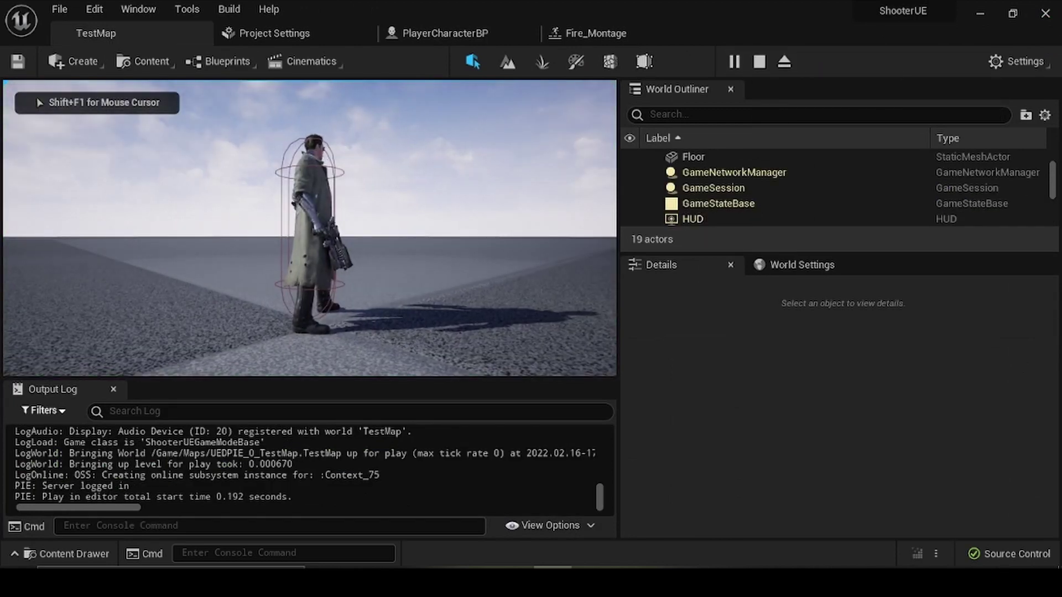
key(Escape)
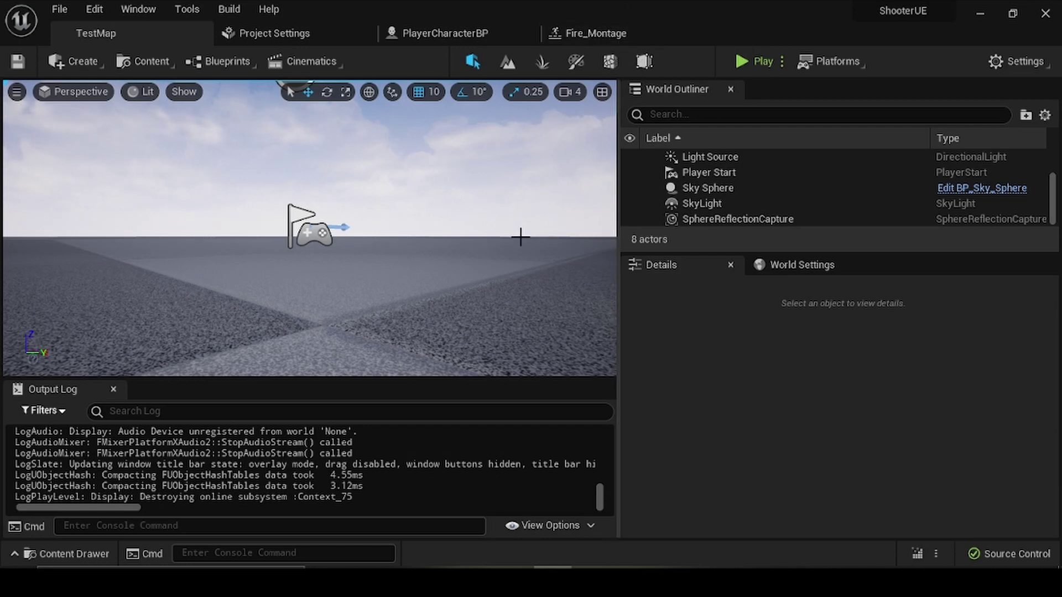
Step: Select PlayerCharacterBP's Mesh component, browse to its Anim Class, and open PlayerAnimationBP from the Content Drawer
click(463, 33)
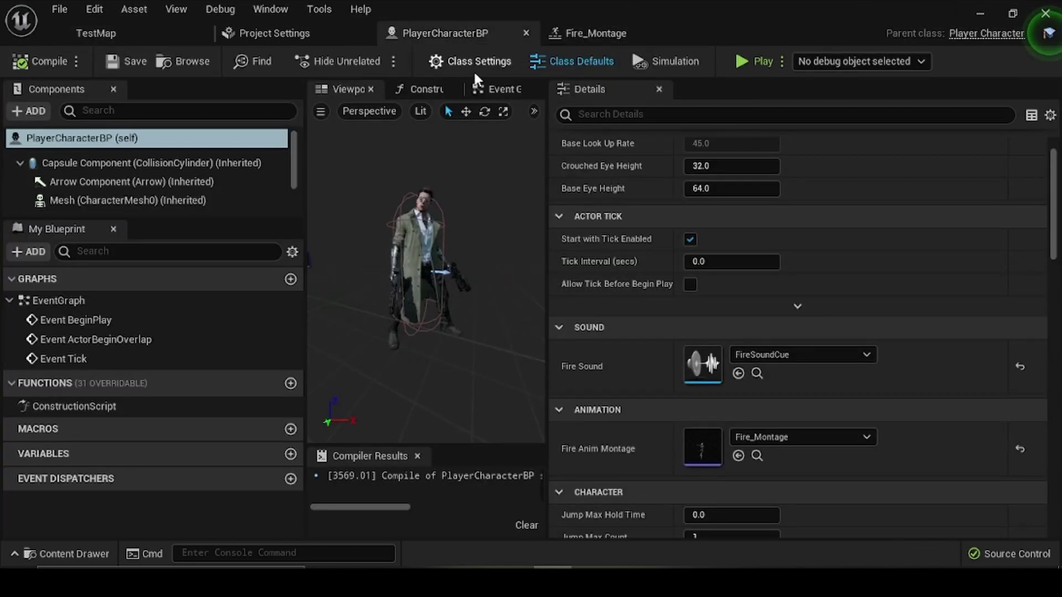
scroll(732, 398, up, 2)
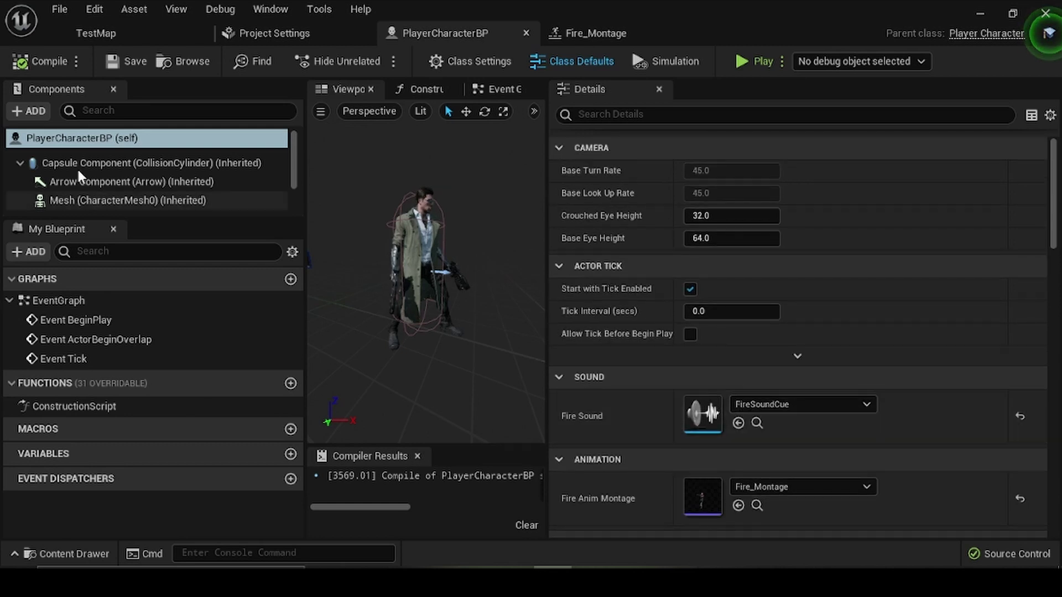
click(135, 198)
scroll(825, 383, down, 1)
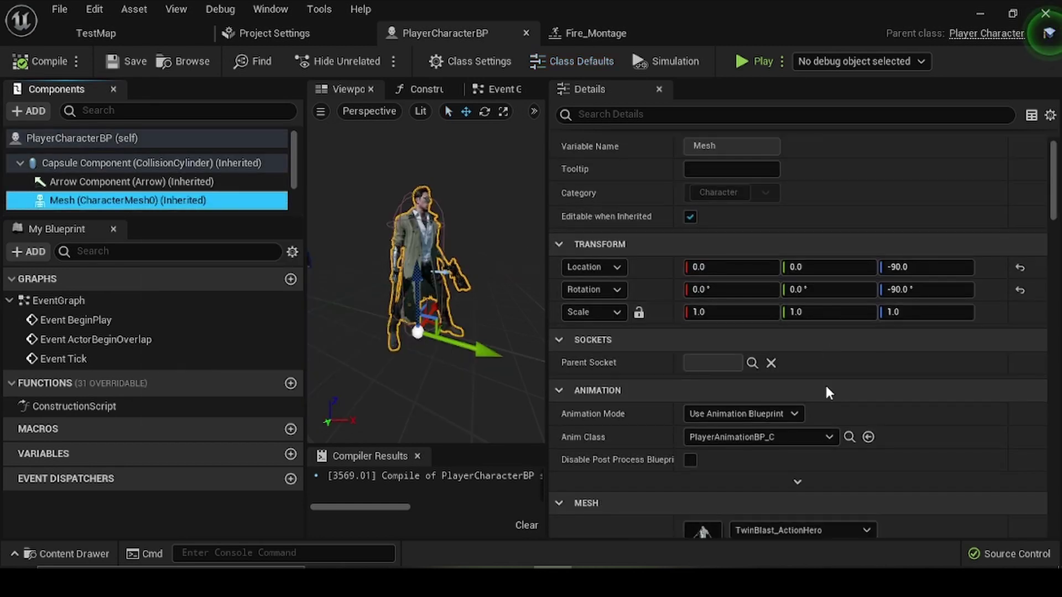
scroll(824, 383, down, 1)
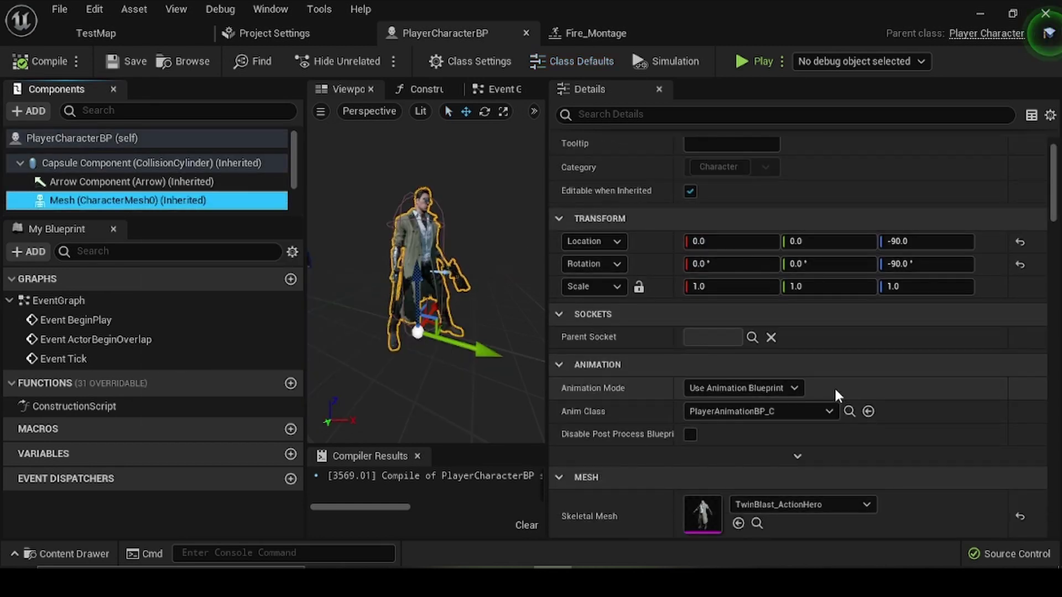
click(857, 416)
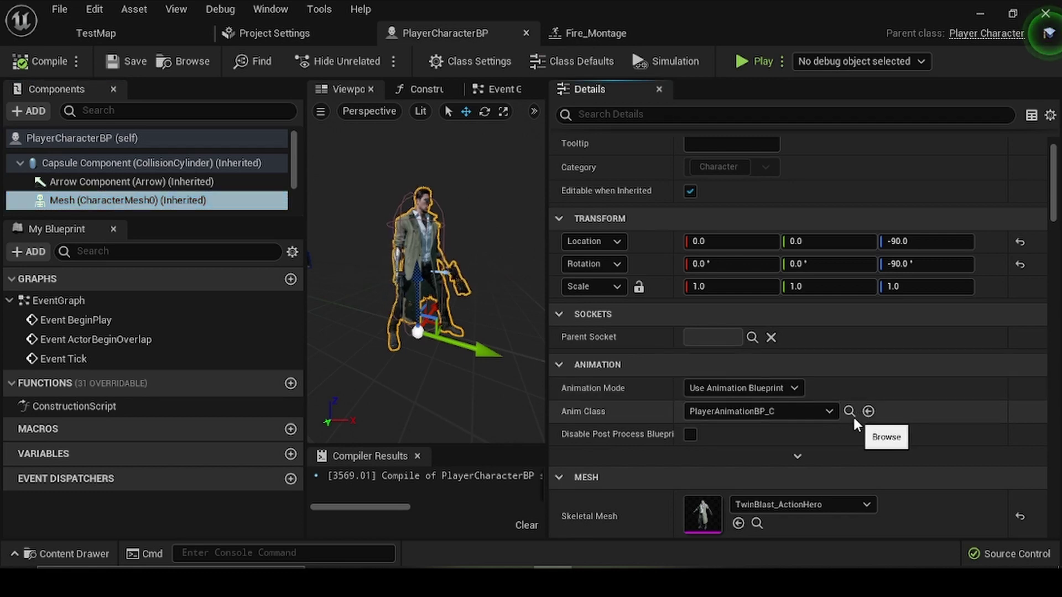
click(67, 553)
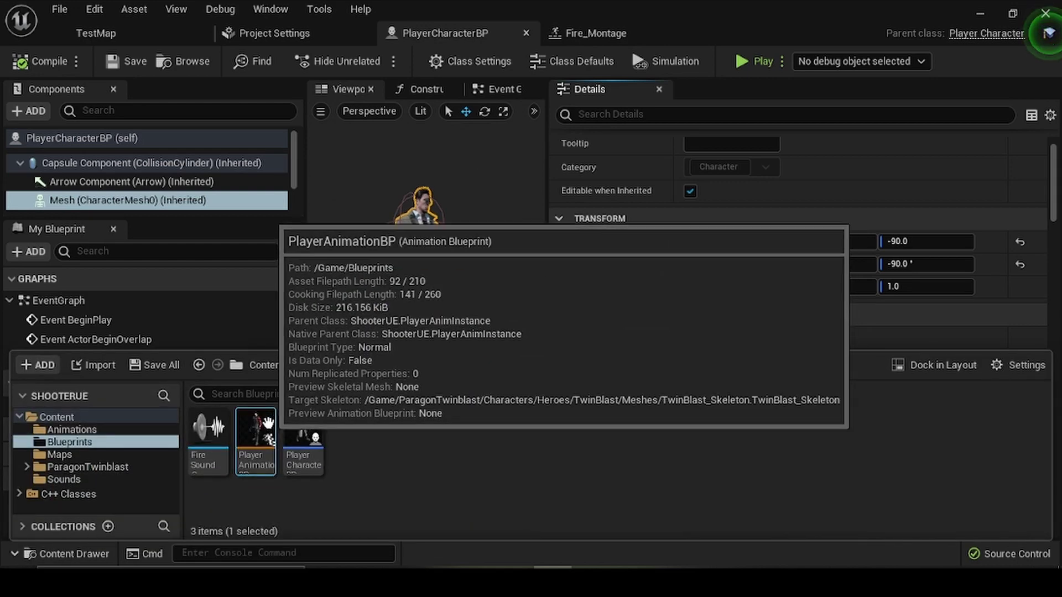
double_click(271, 423)
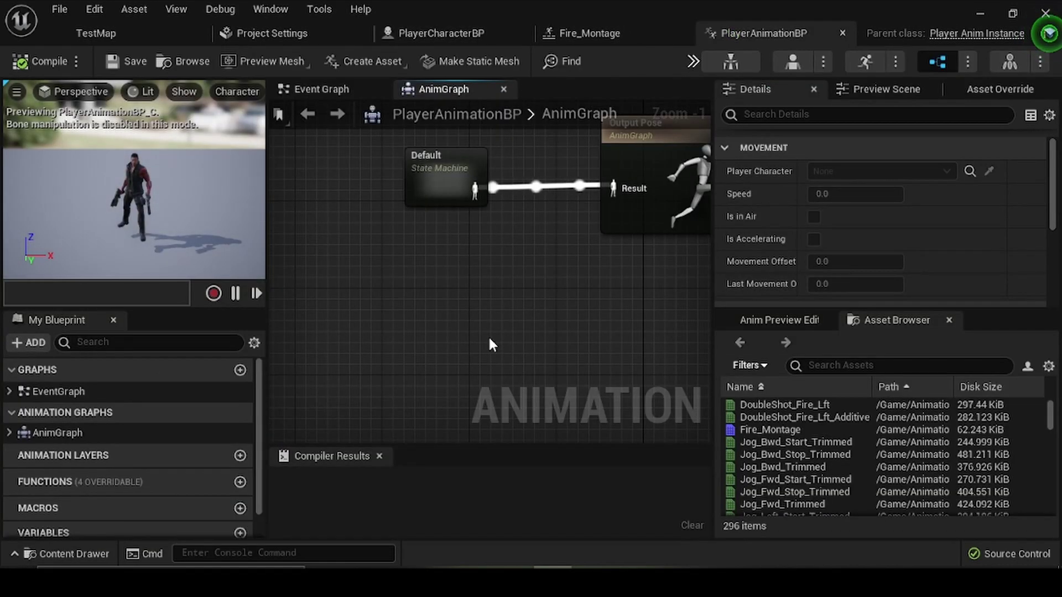
Step: Move the Default state machine node and try out a Slot 'DefaultSlot' node, then delete it
drag(468, 207, 390, 194)
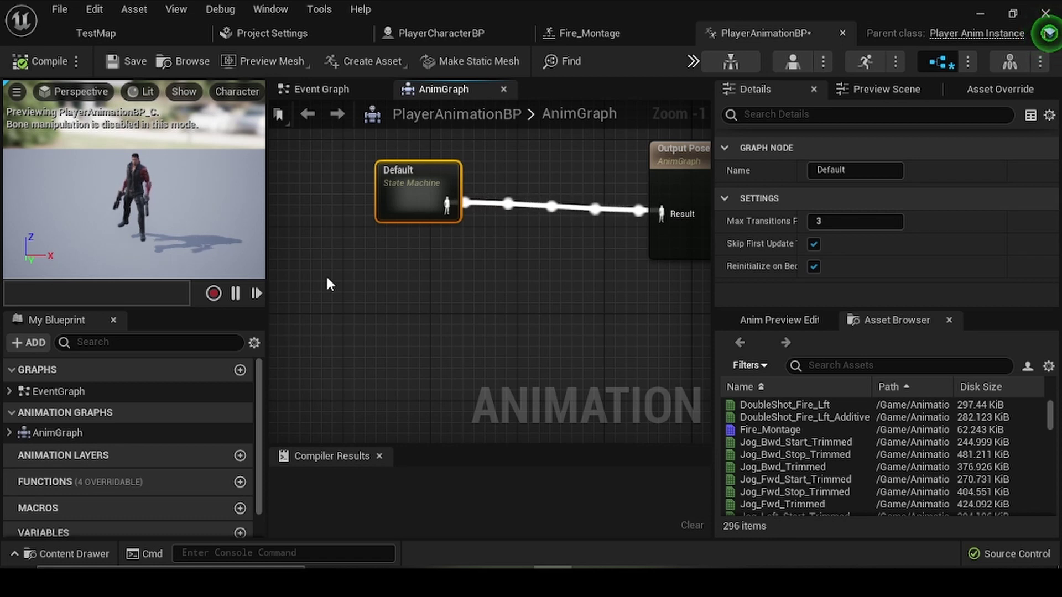
right_click(399, 307)
text(slot)
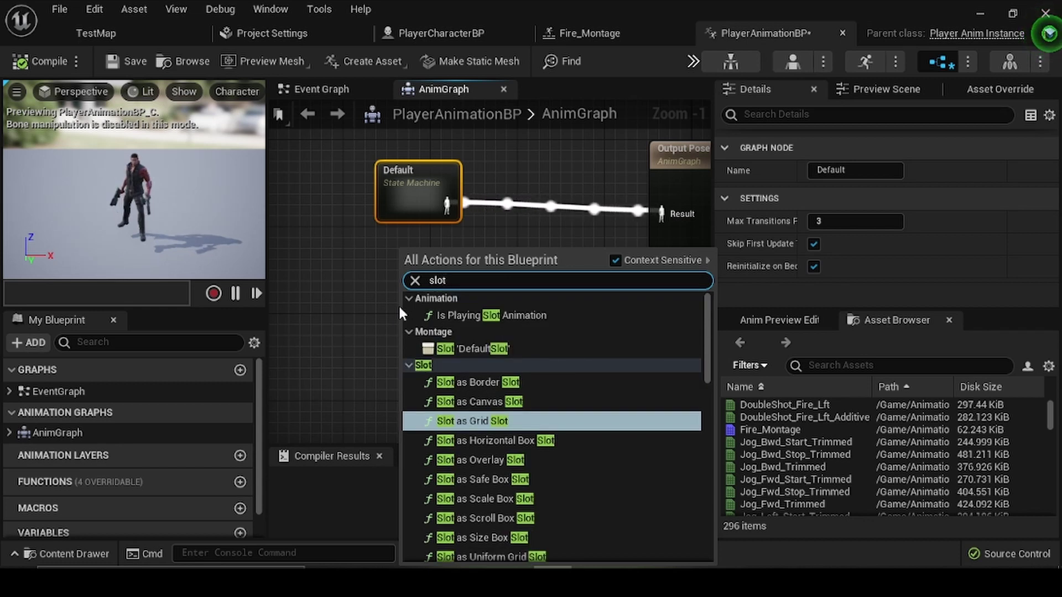
click(534, 350)
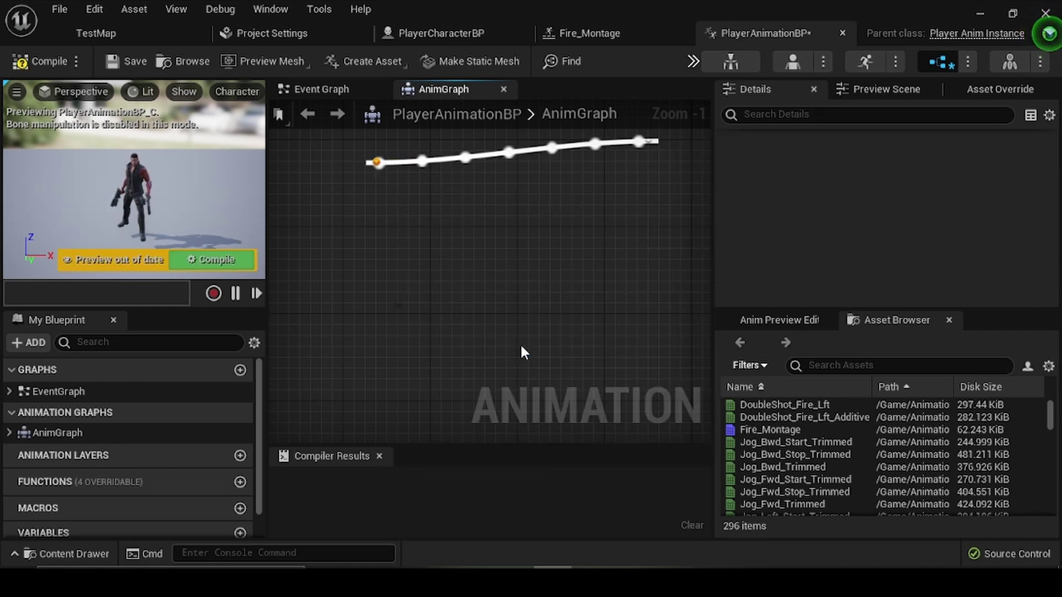
drag(525, 333, 530, 326)
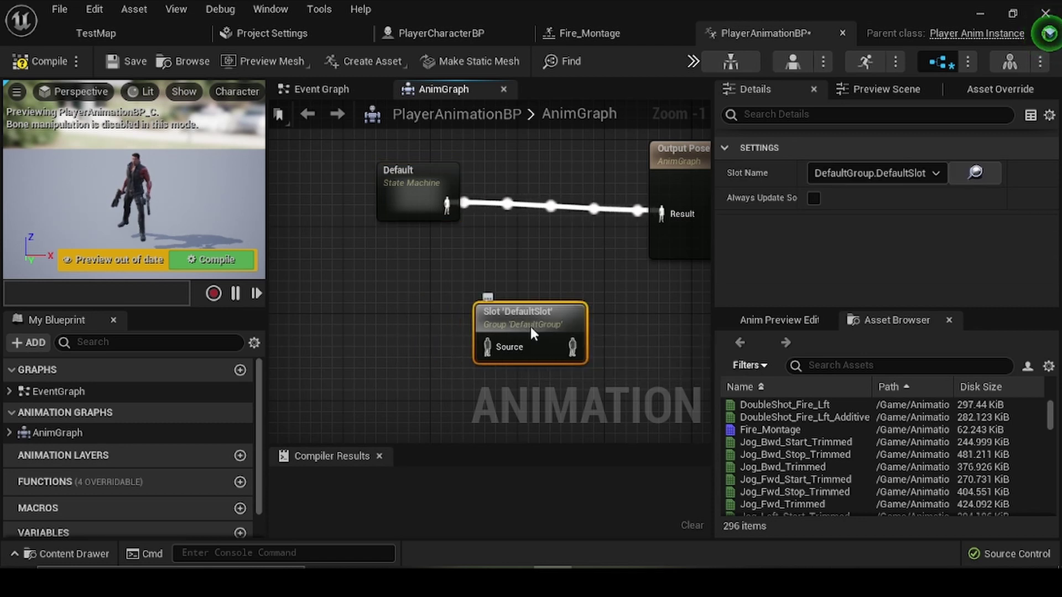
key(Delete)
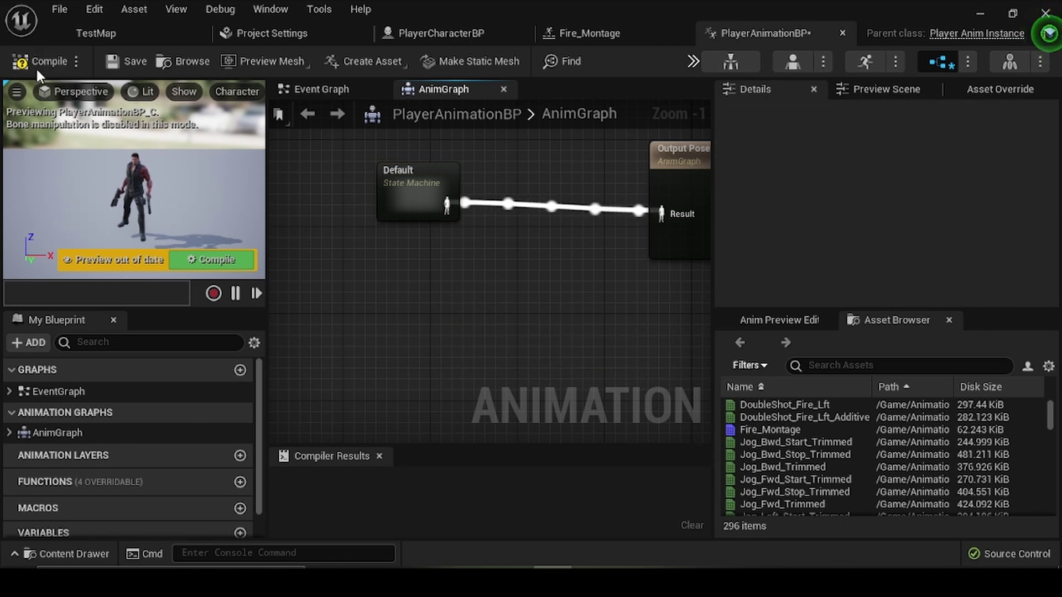
Step: Compile and save PlayerAnimationBP, then return to the Fire_Montage editor
click(37, 66)
click(125, 64)
click(622, 34)
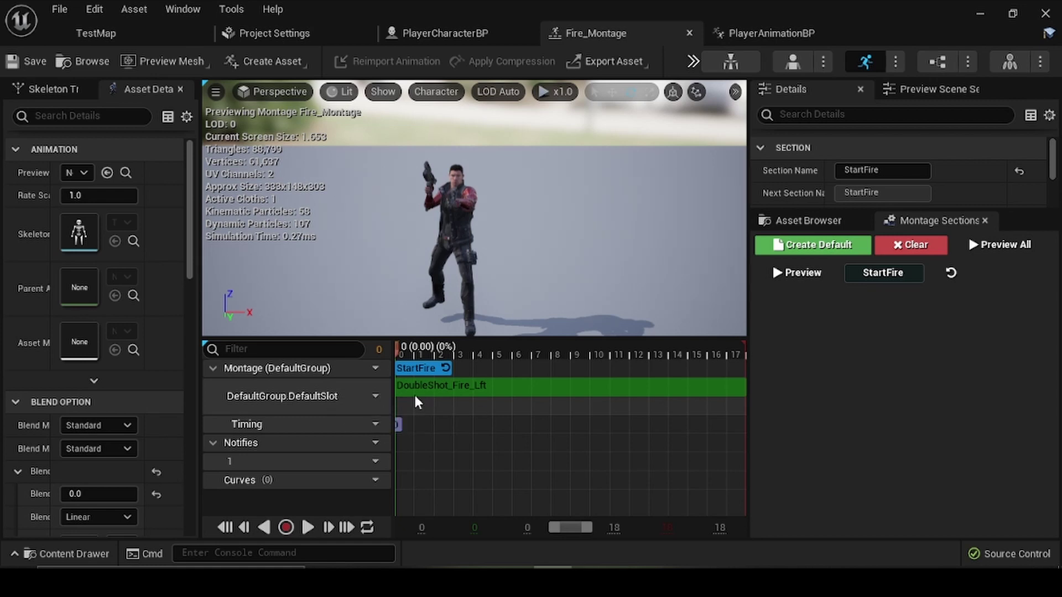
Step: Widen the montage timeline and track name column, and look over the track's slot options
drag(393, 377, 377, 381)
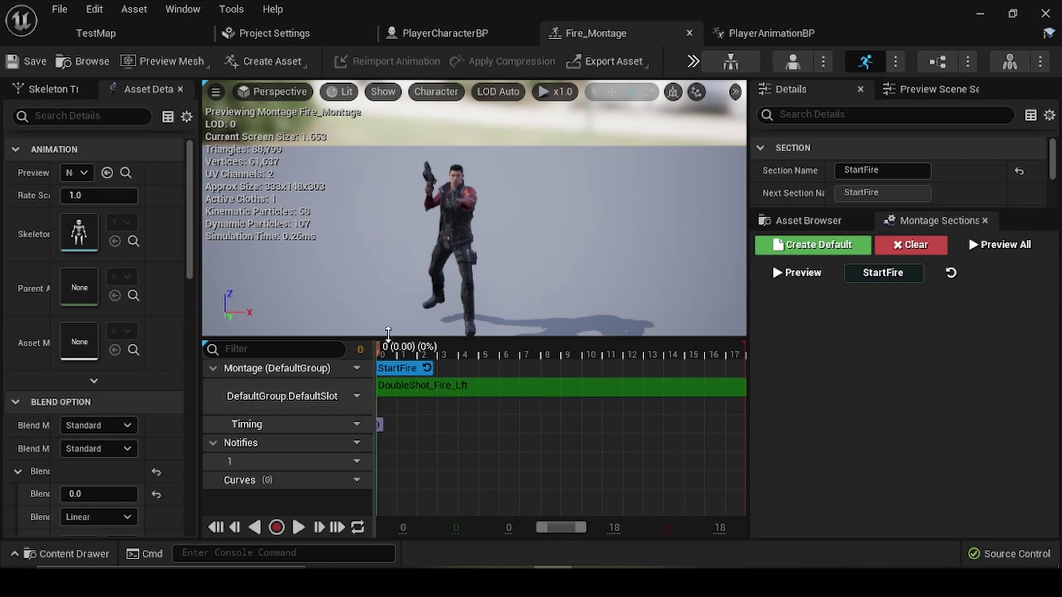
drag(387, 366, 461, 367)
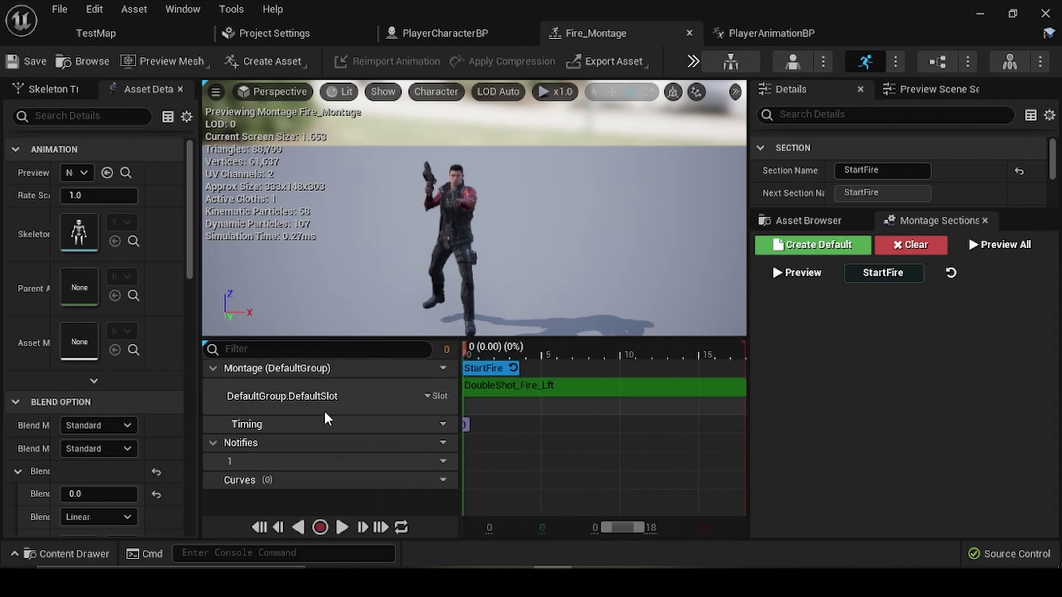
click(442, 394)
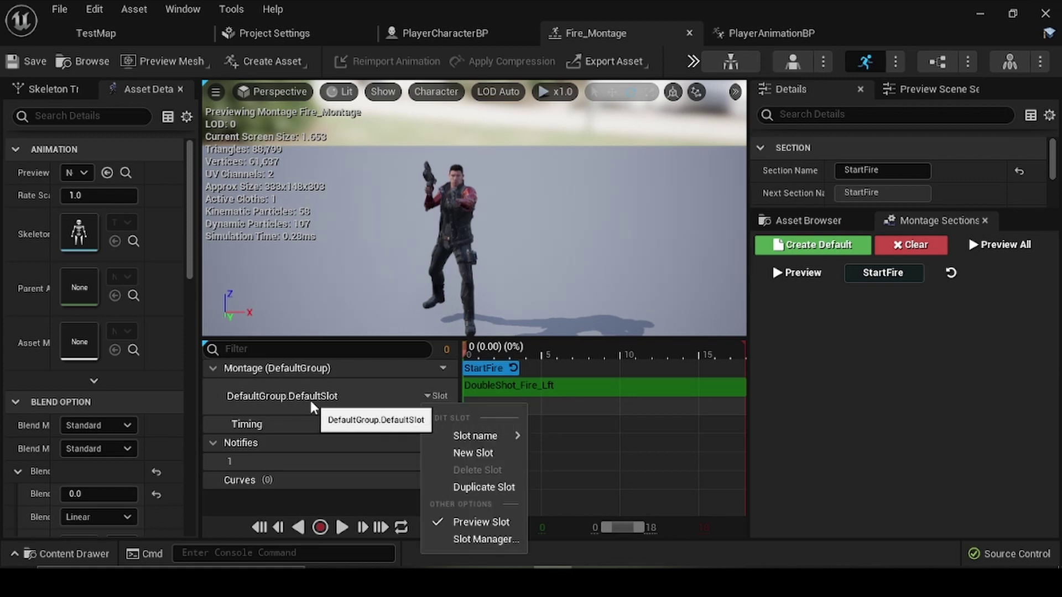
mouse_move(453, 435)
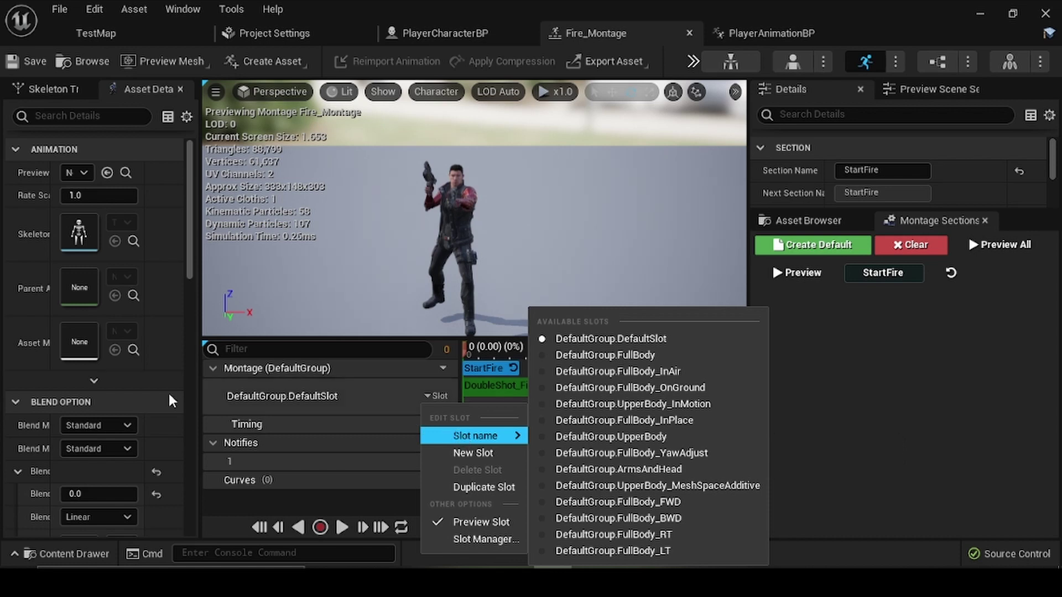
click(329, 393)
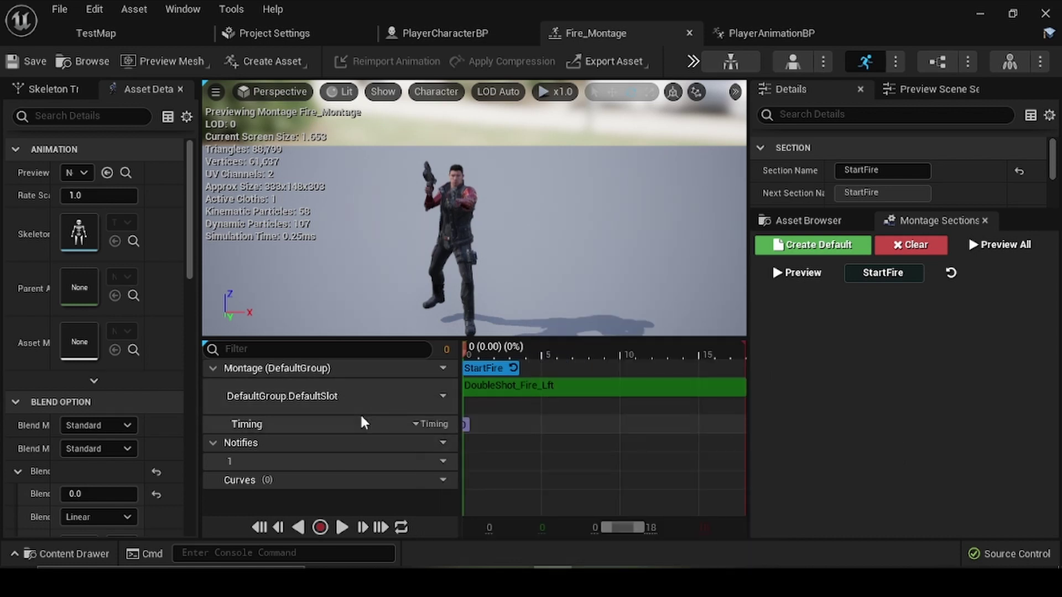
Step: Review the animation slots in the slot manager, including FullBody, then return to the AnimGraph
click(437, 398)
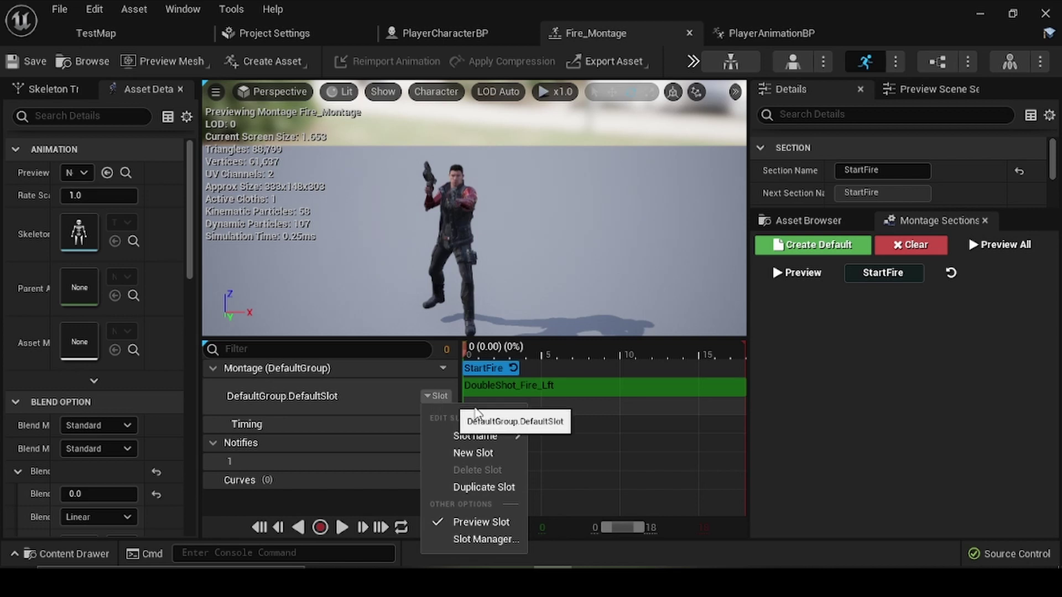
click(483, 539)
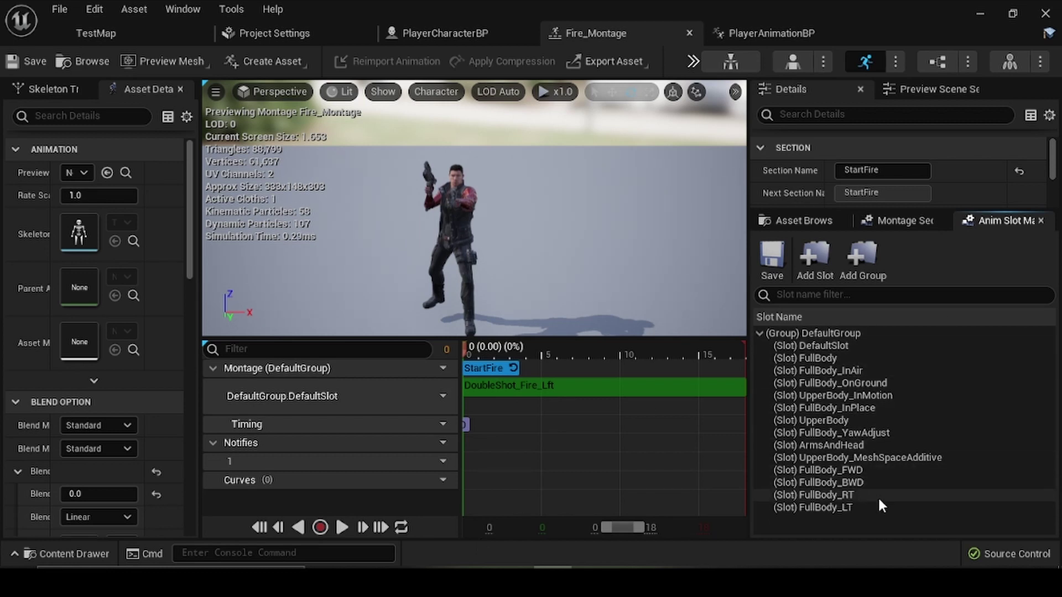
click(856, 360)
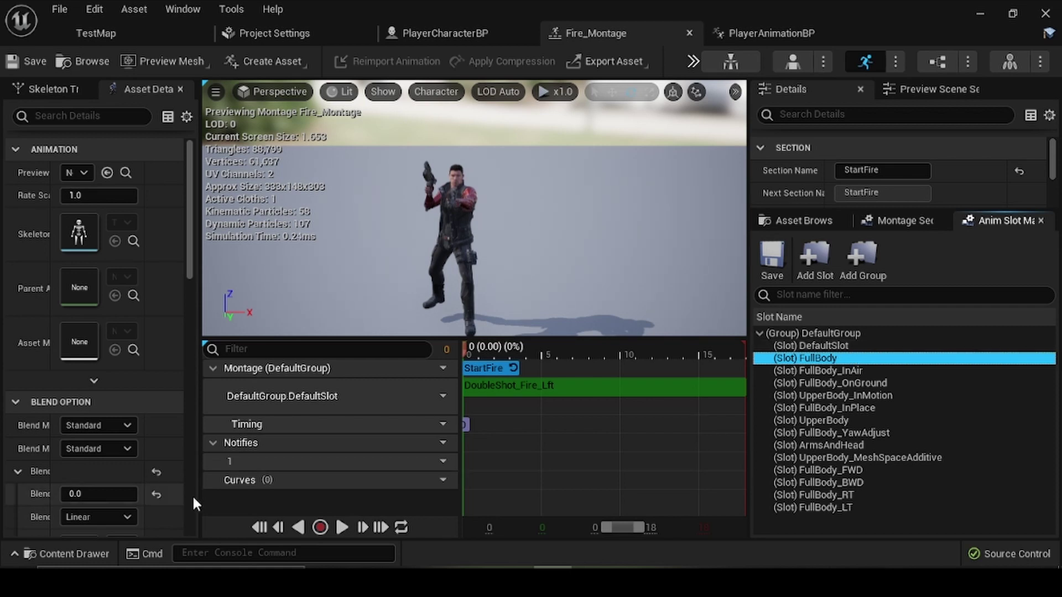
click(303, 404)
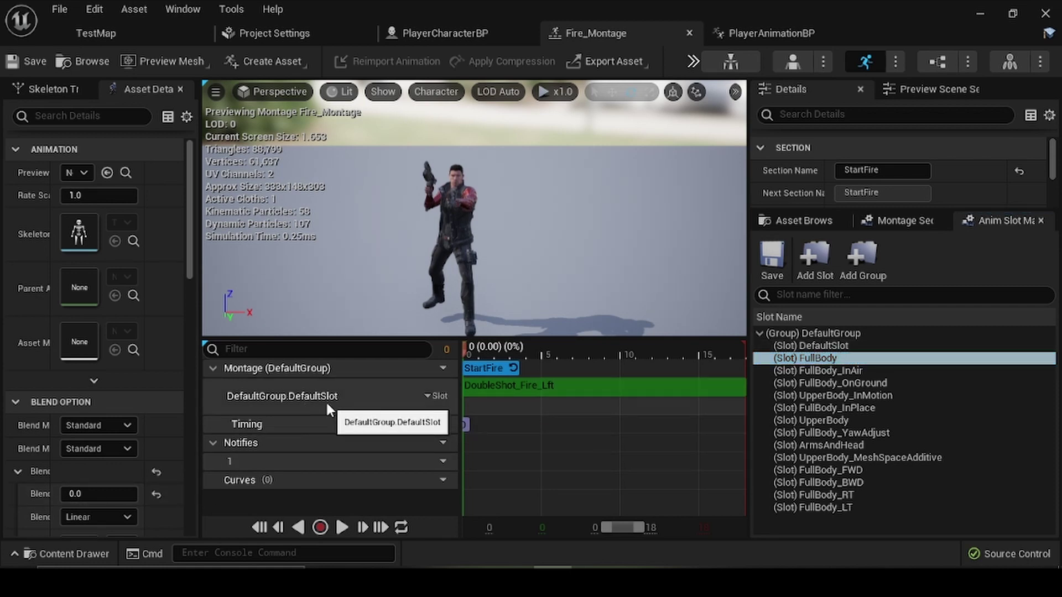
click(499, 387)
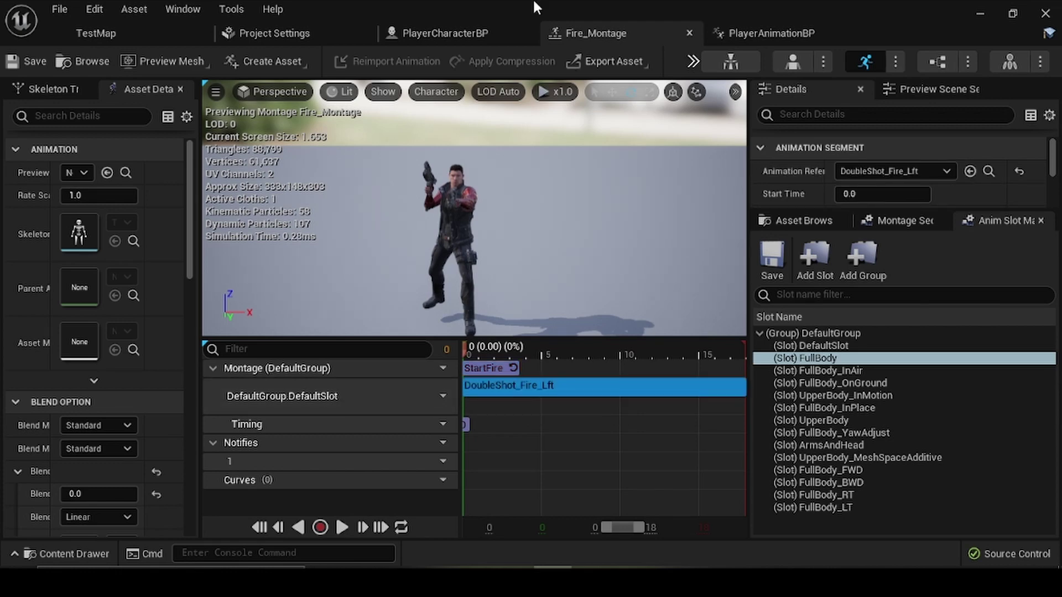
click(780, 34)
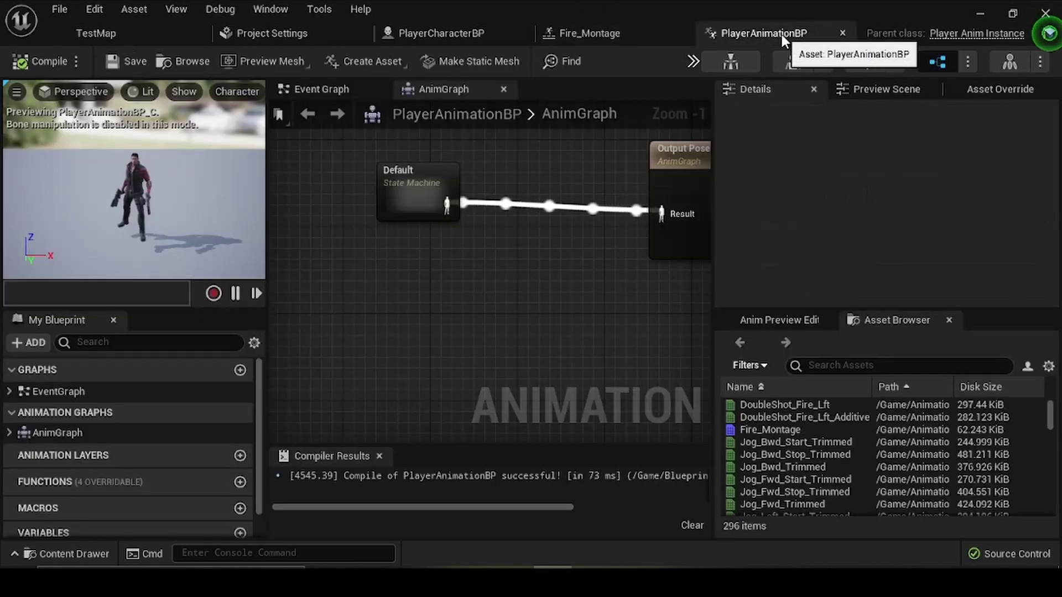
Step: Add a Slot 'DefaultSlot' node to the AnimGraph and confirm it matches Fire_Montage's slot
right_click(448, 324)
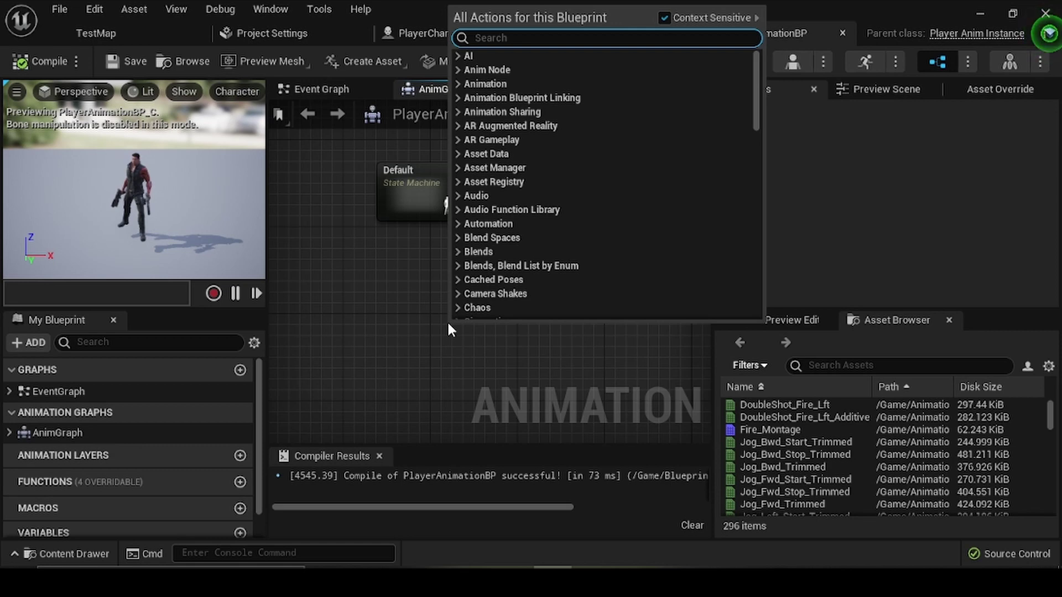
text(Defaul)
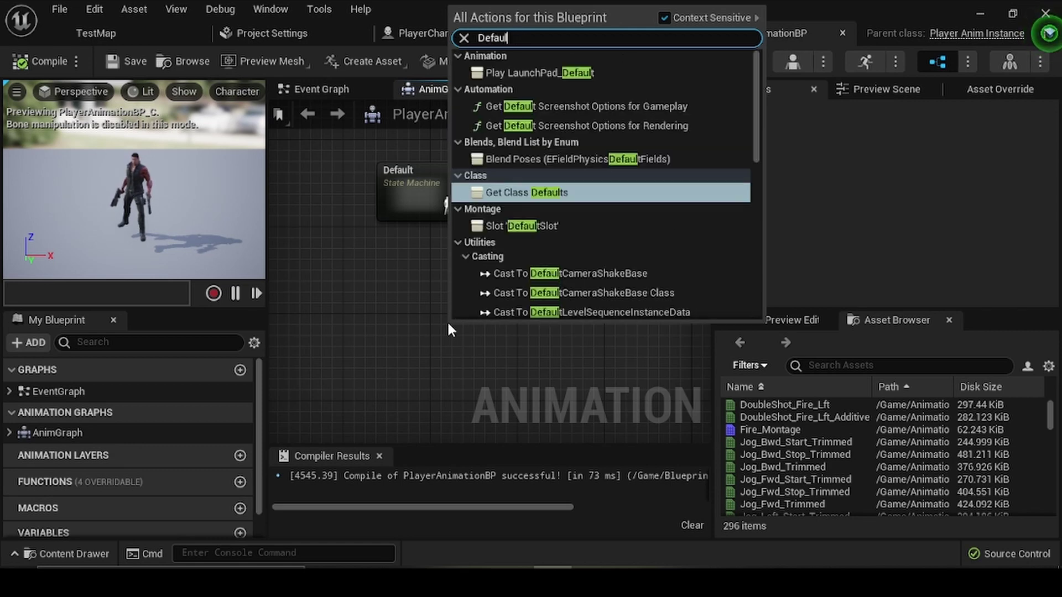
key(Down)
key(Return)
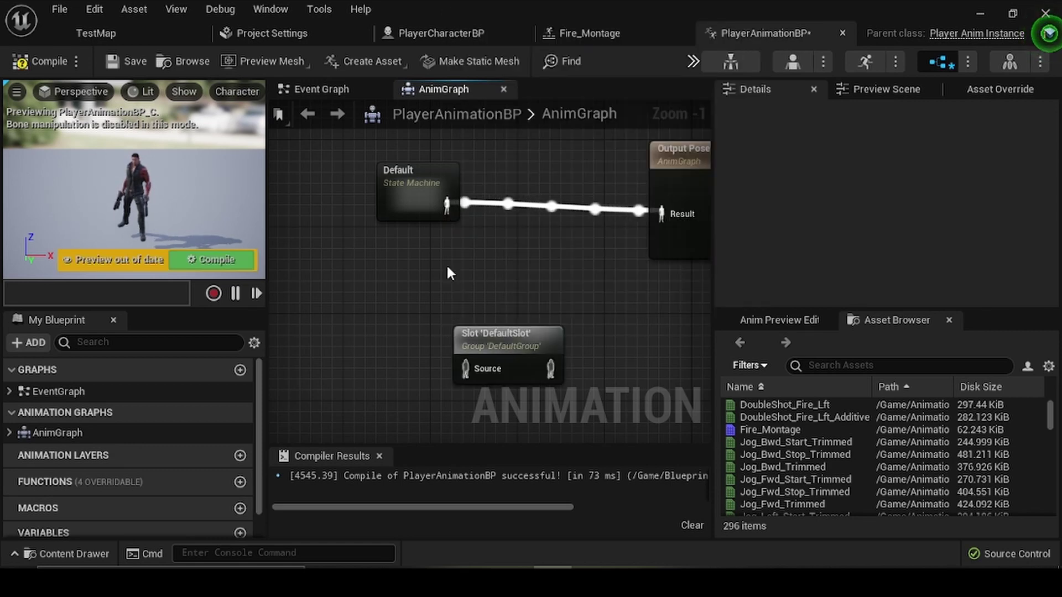
click(606, 42)
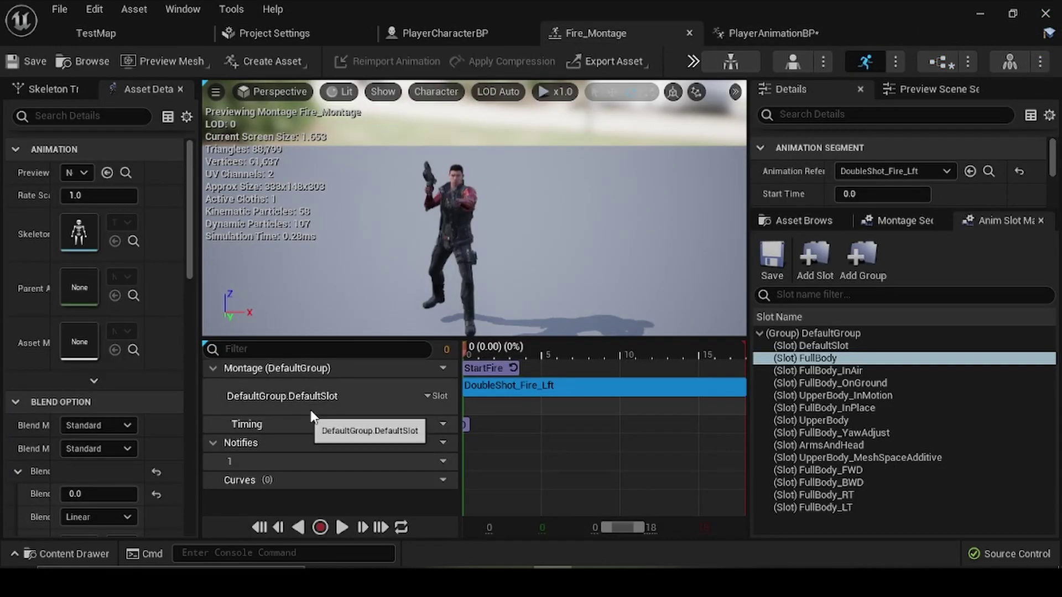
click(787, 31)
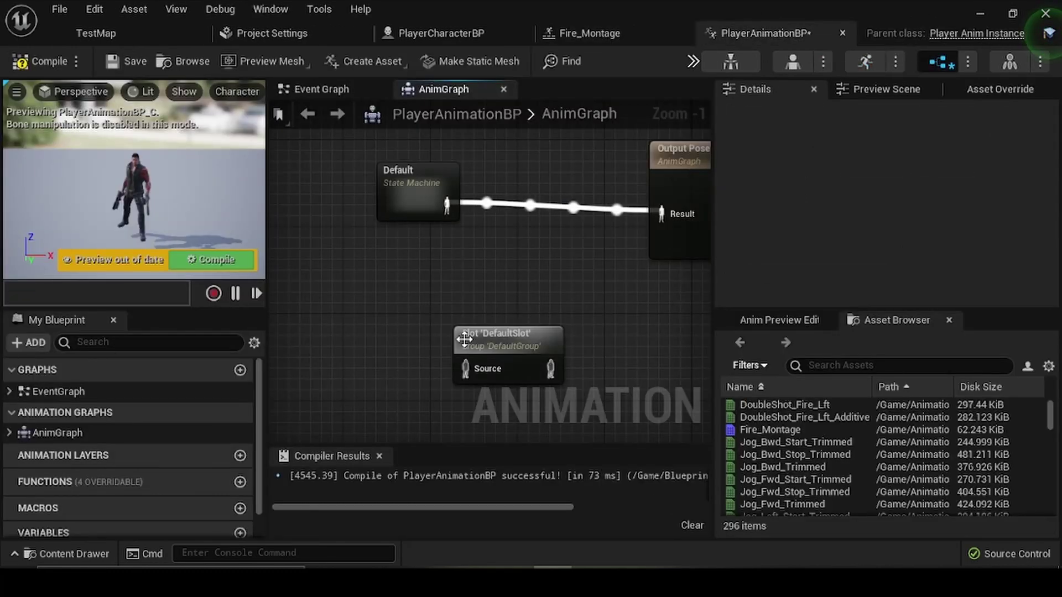
click(489, 326)
click(463, 346)
click(475, 331)
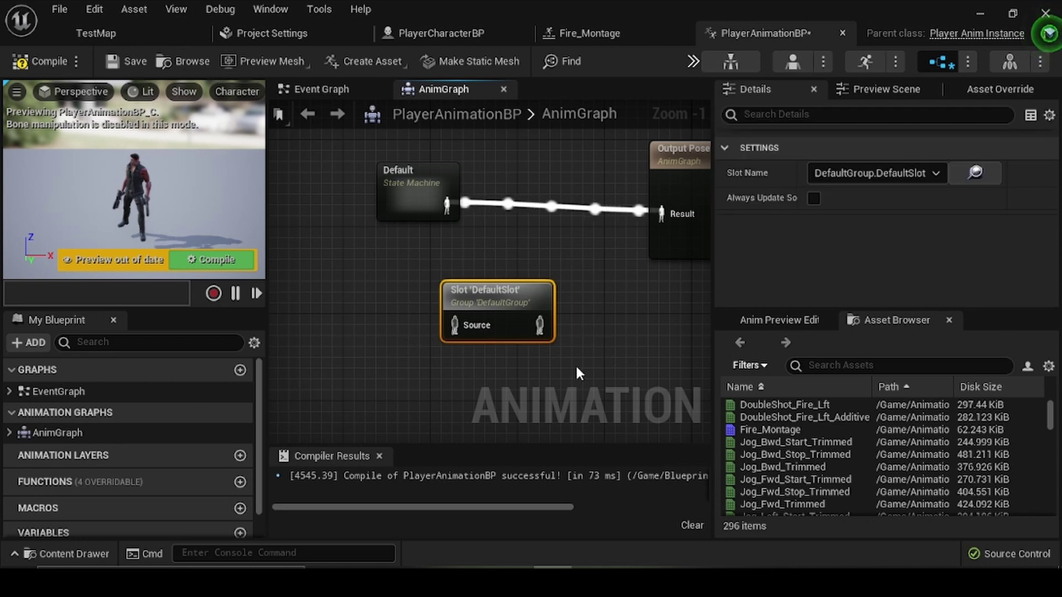
Step: Wire the Default state machine into the Slot's Source and the Slot into Output Pose Result
drag(447, 205, 454, 325)
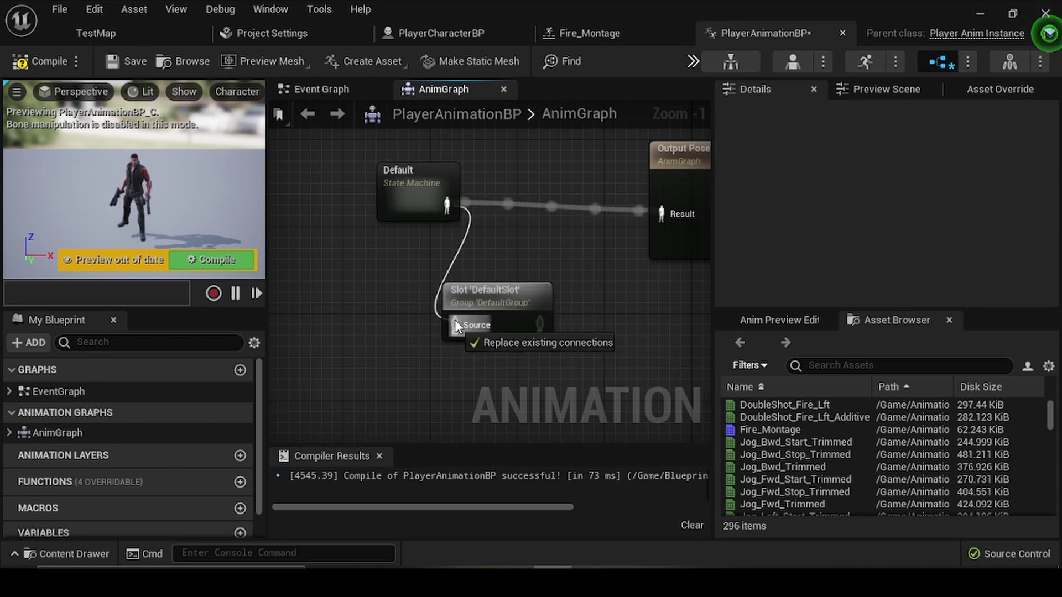
mouse_move(392, 210)
mouse_down()
mouse_move(348, 264)
mouse_move(347, 299)
mouse_up()
drag(484, 305, 507, 204)
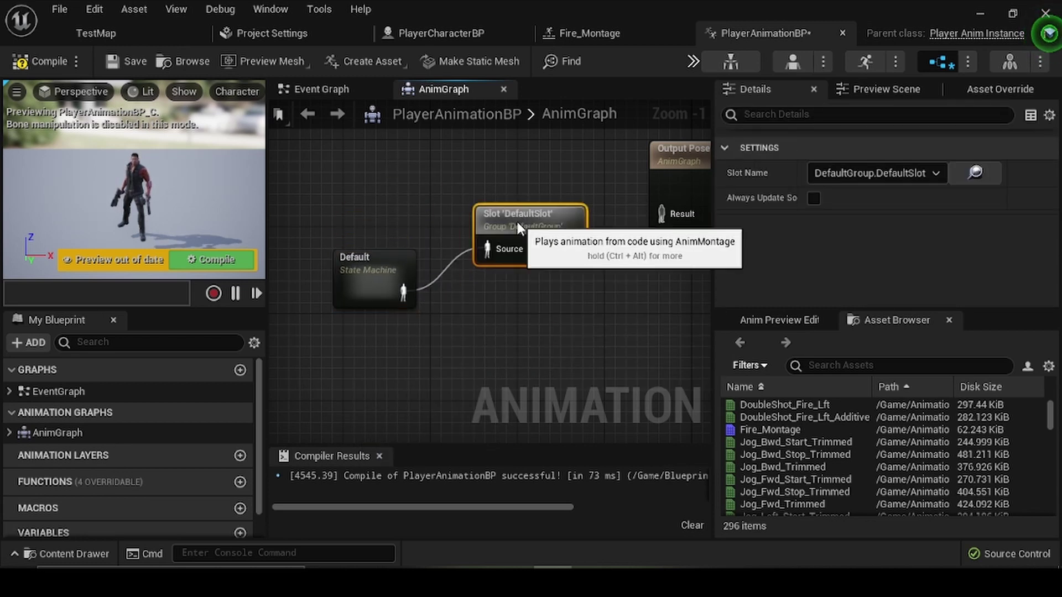
drag(387, 271, 383, 206)
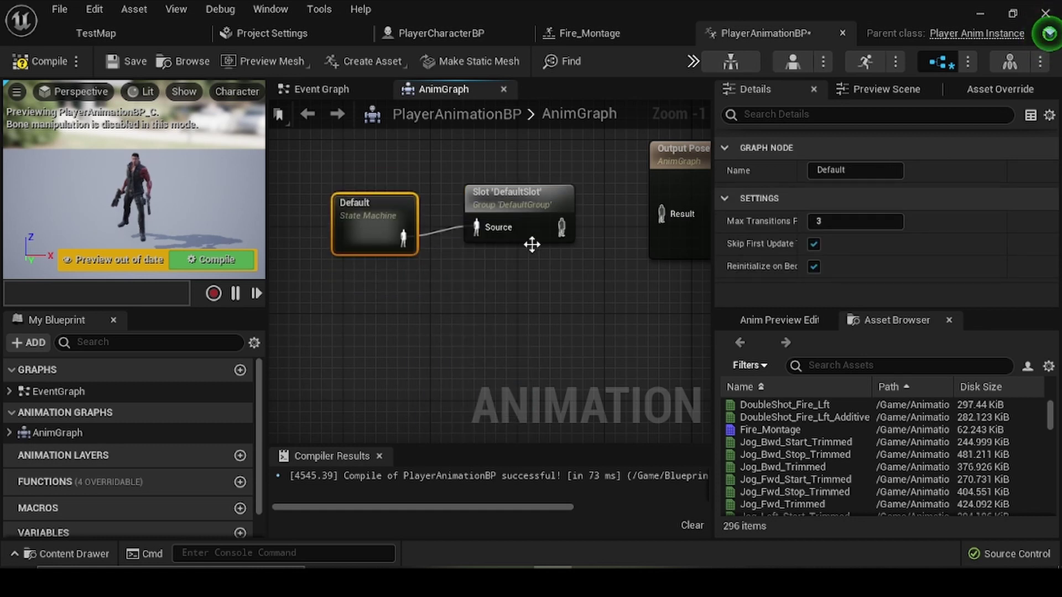
right_drag(553, 264, 407, 266)
drag(425, 230, 508, 227)
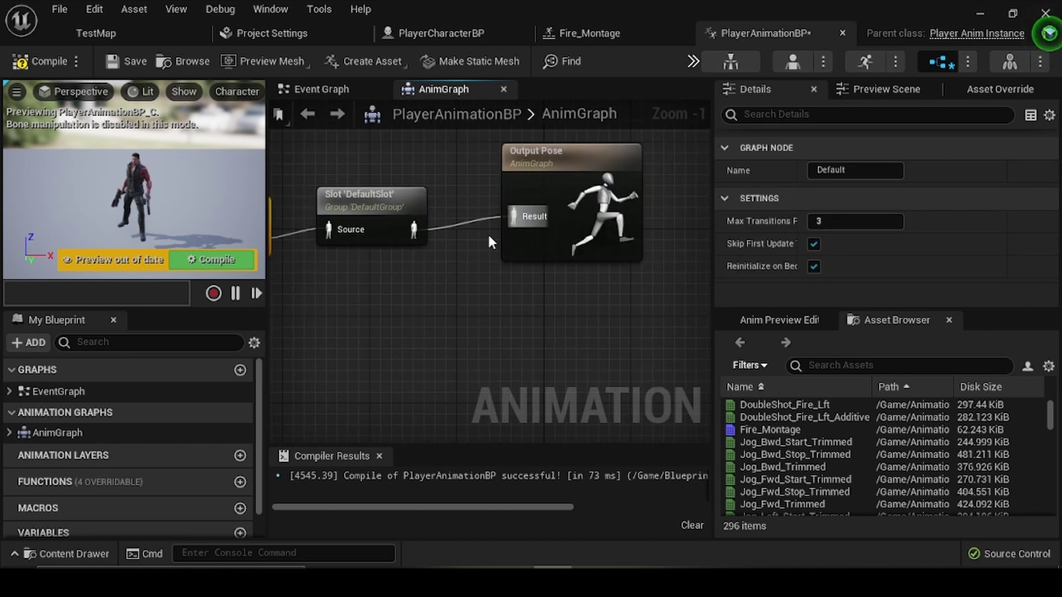
Step: Compile and save PlayerAnimationBP, then start a play test of TestMap
click(55, 64)
click(128, 62)
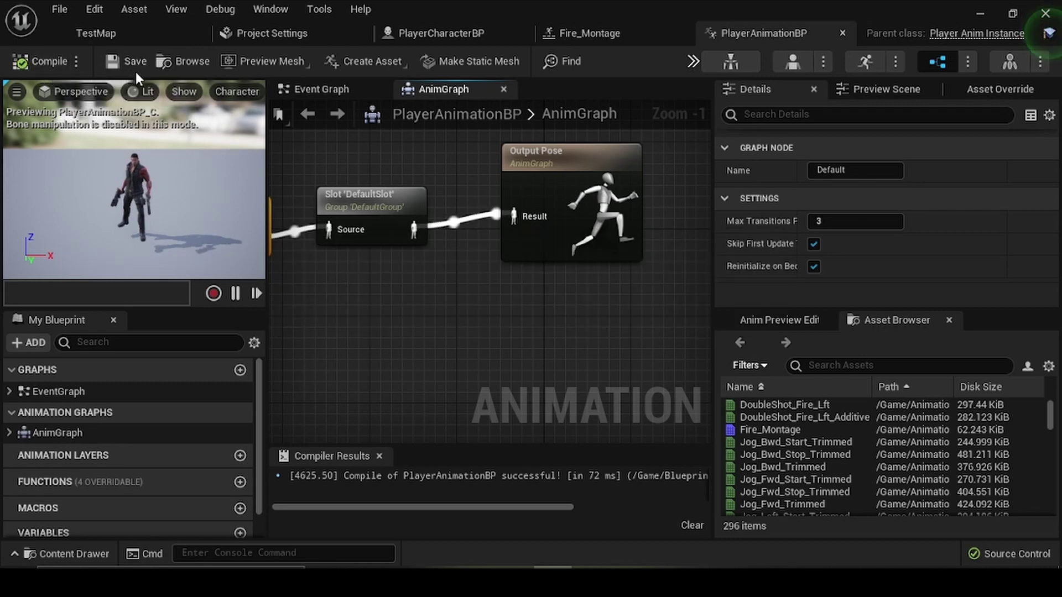
click(138, 28)
click(742, 60)
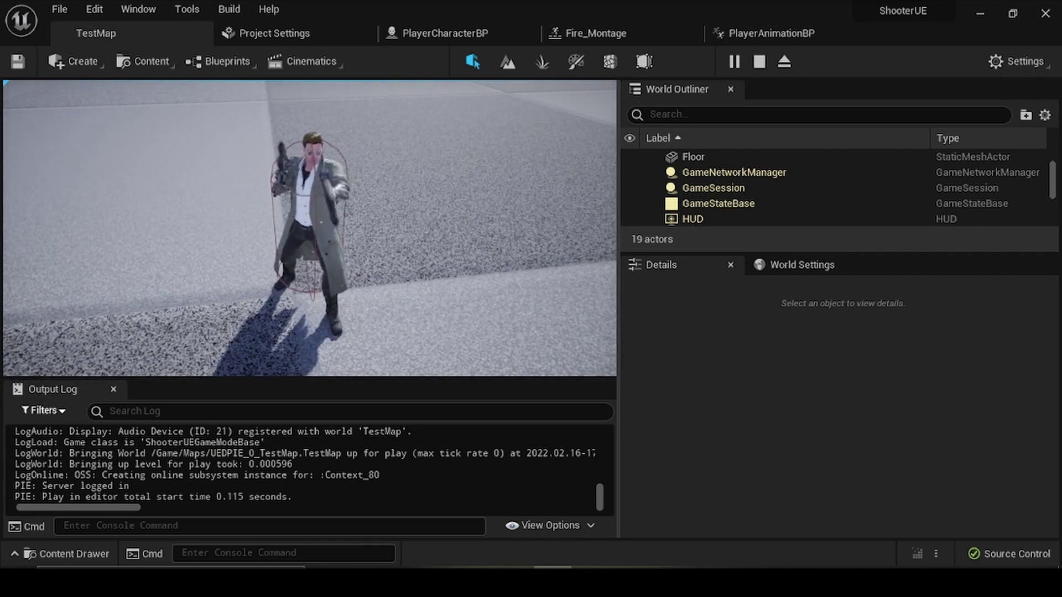
Step: Stop the test, replay TestMap, and fire the rifle to check the montage plays
key(Escape)
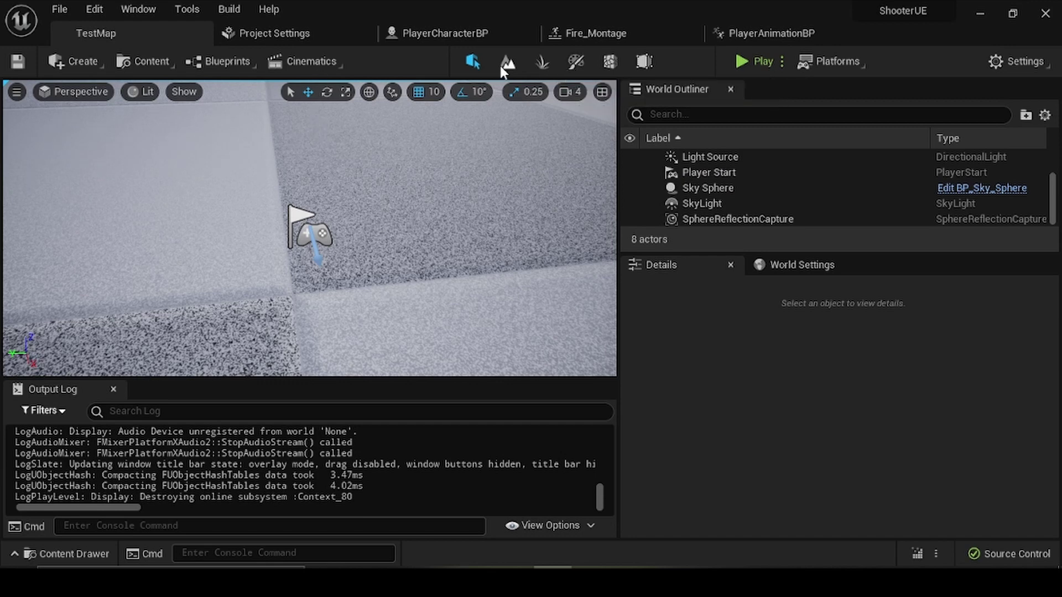
click(760, 59)
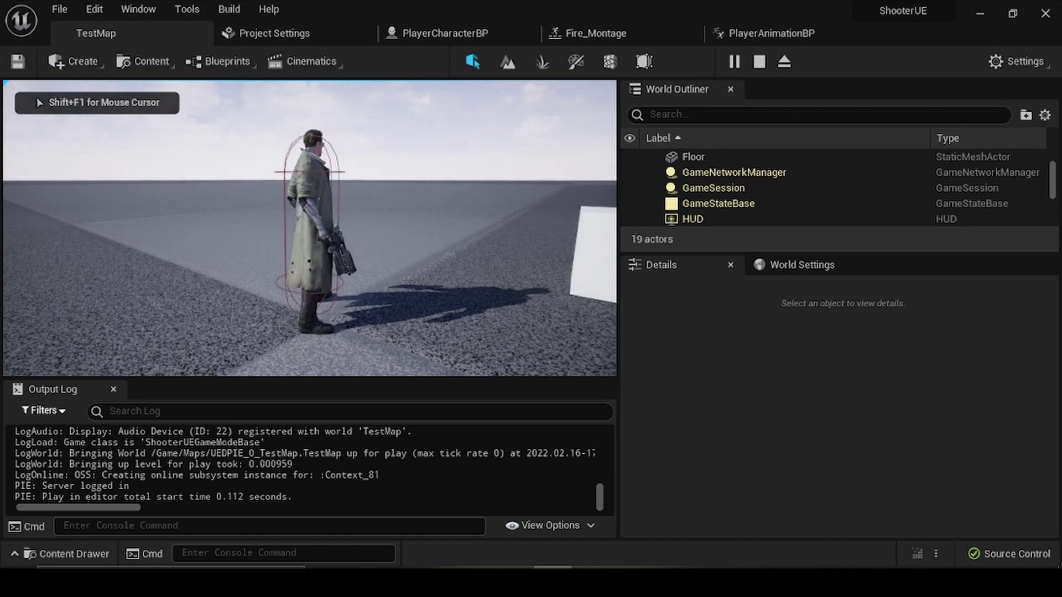
click(310, 227)
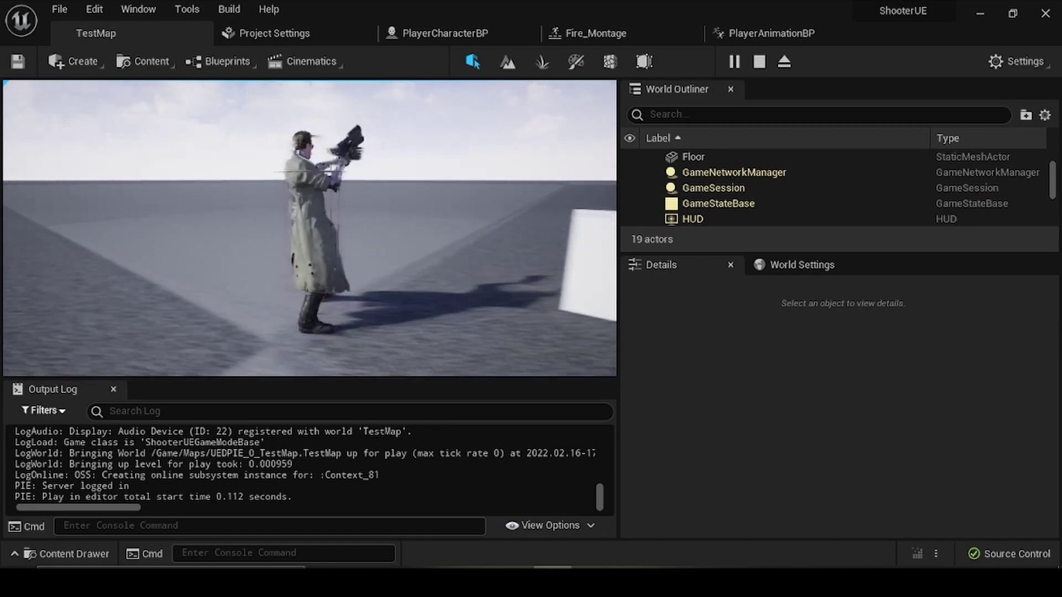
key(Escape)
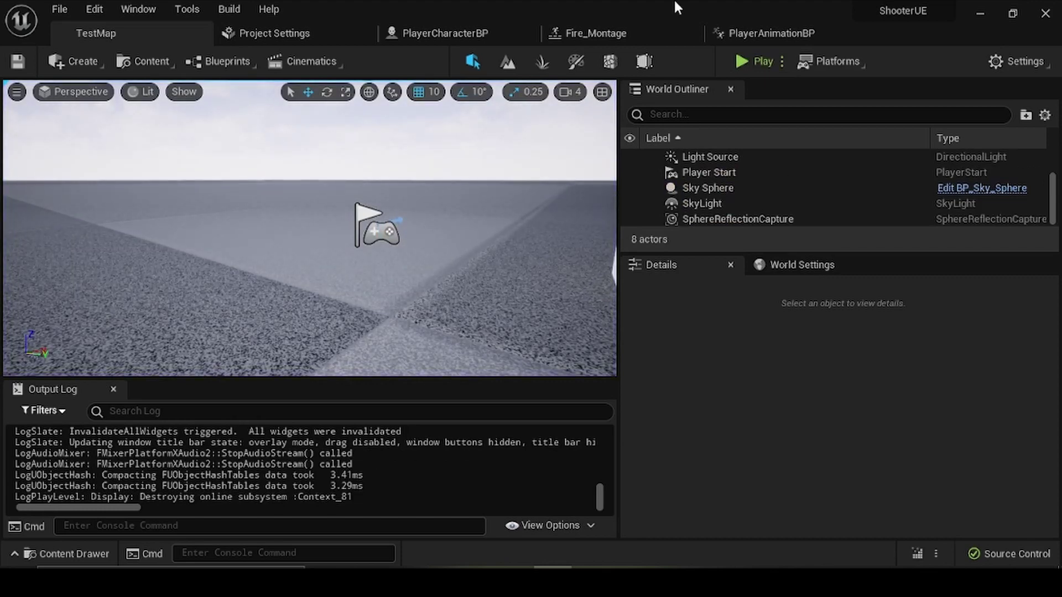
Step: Glance over Fire_Montage and PlayerAnimationBP, then run and stop another TestMap play test
click(611, 34)
click(768, 32)
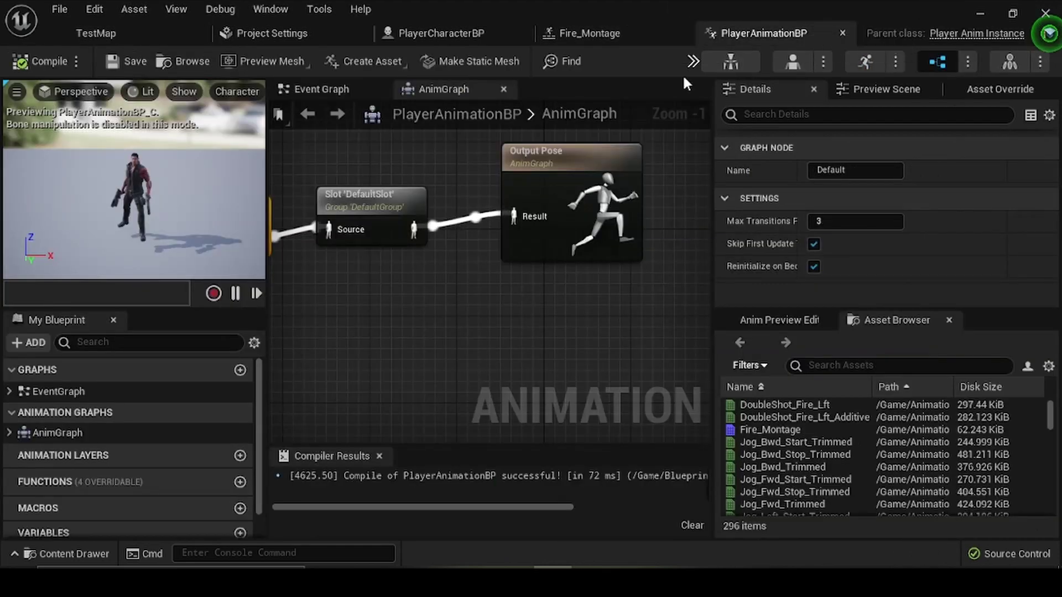
click(182, 32)
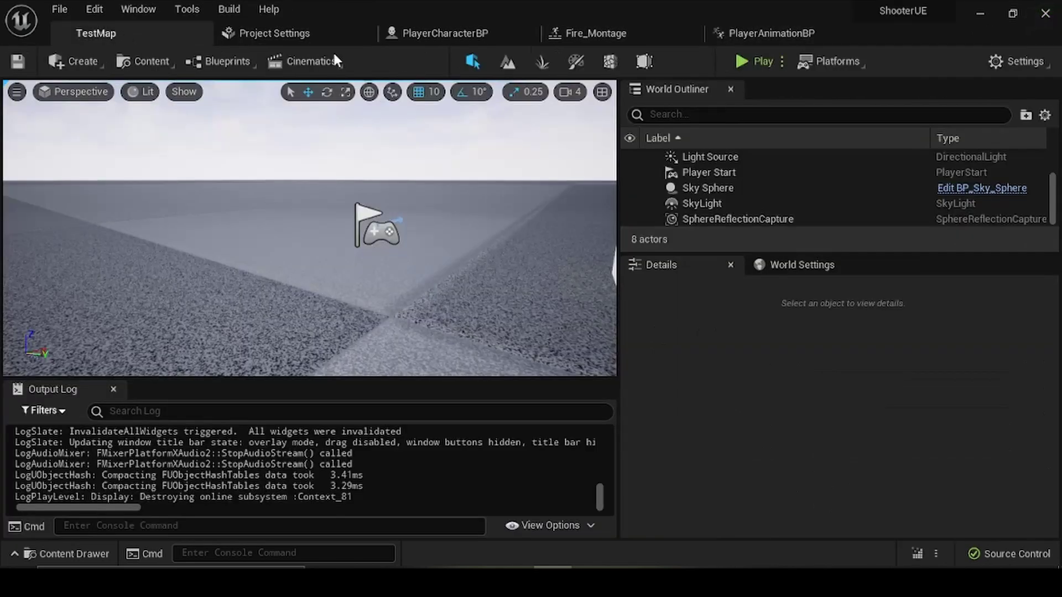
click(756, 41)
click(101, 44)
click(752, 62)
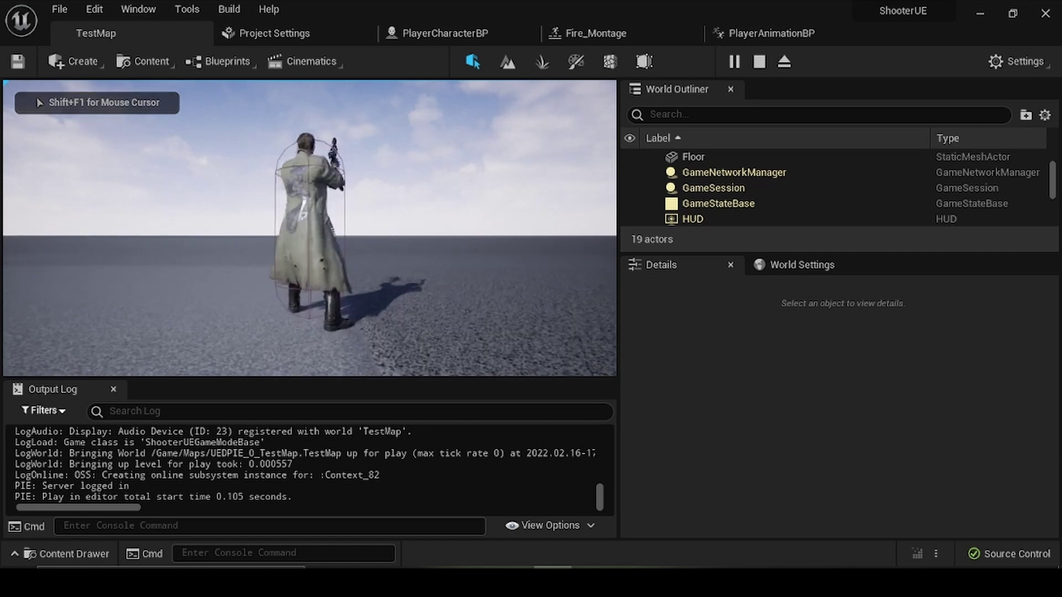
key(Escape)
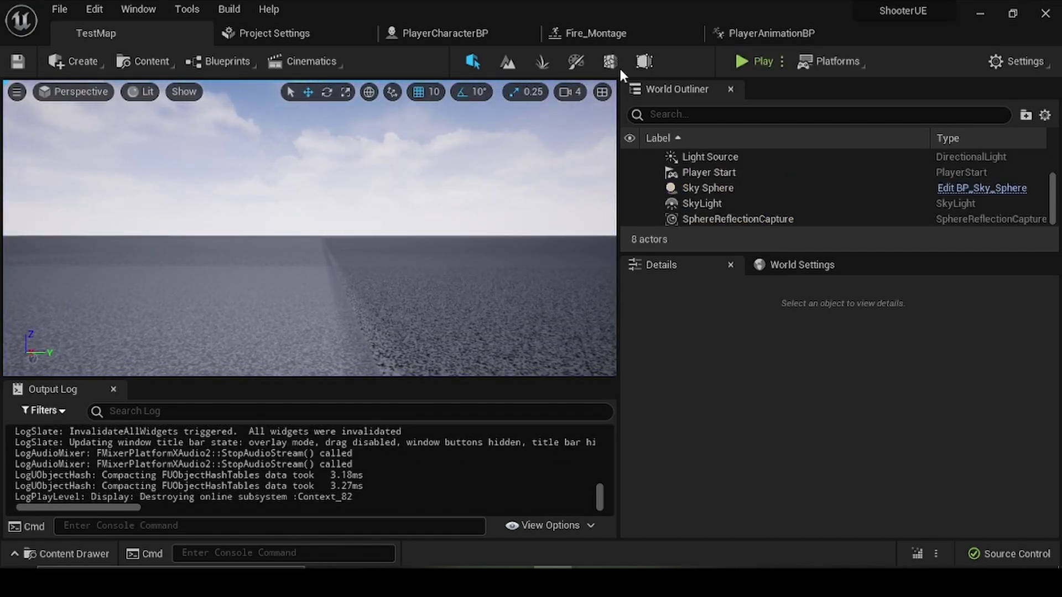
Step: Move the viewport camera and run a final TestMap play test, then stop it
mouse_move(513, 243)
right_down()
mouse_move(500, 225)
mouse_move(518, 215)
right_up()
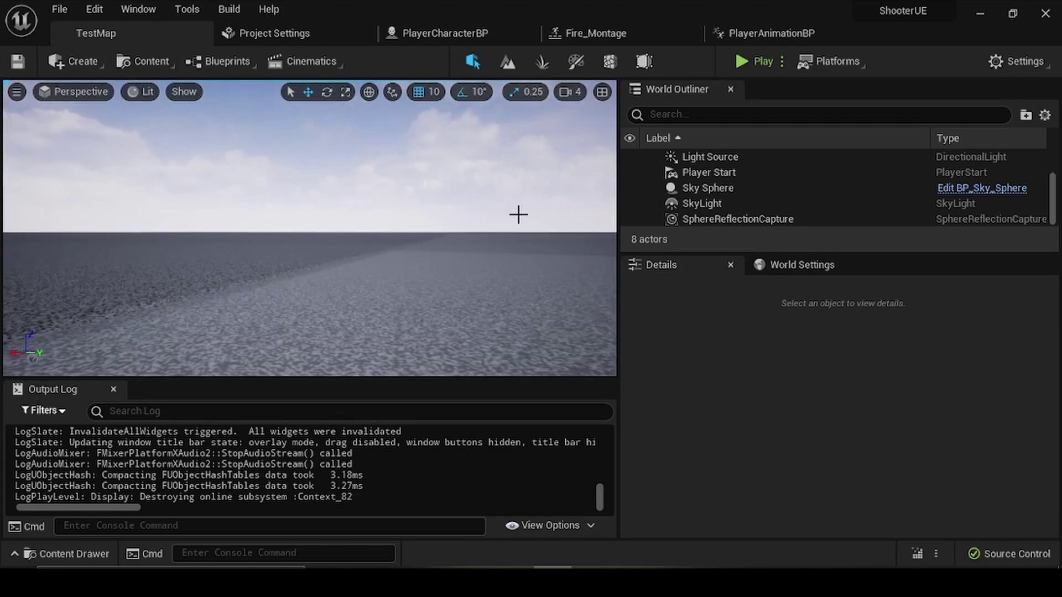
click(752, 55)
key(Escape)
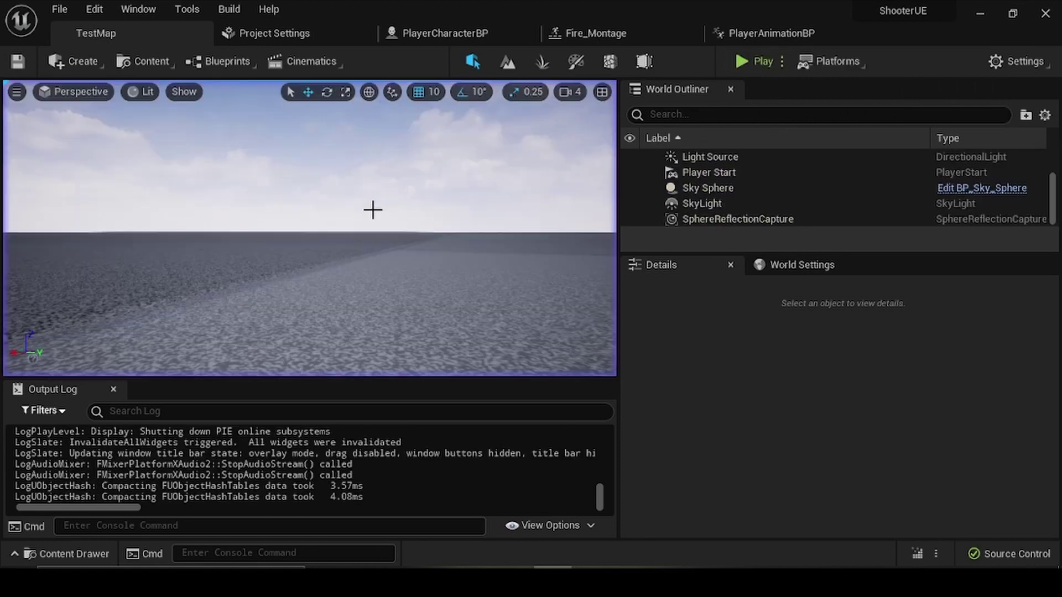